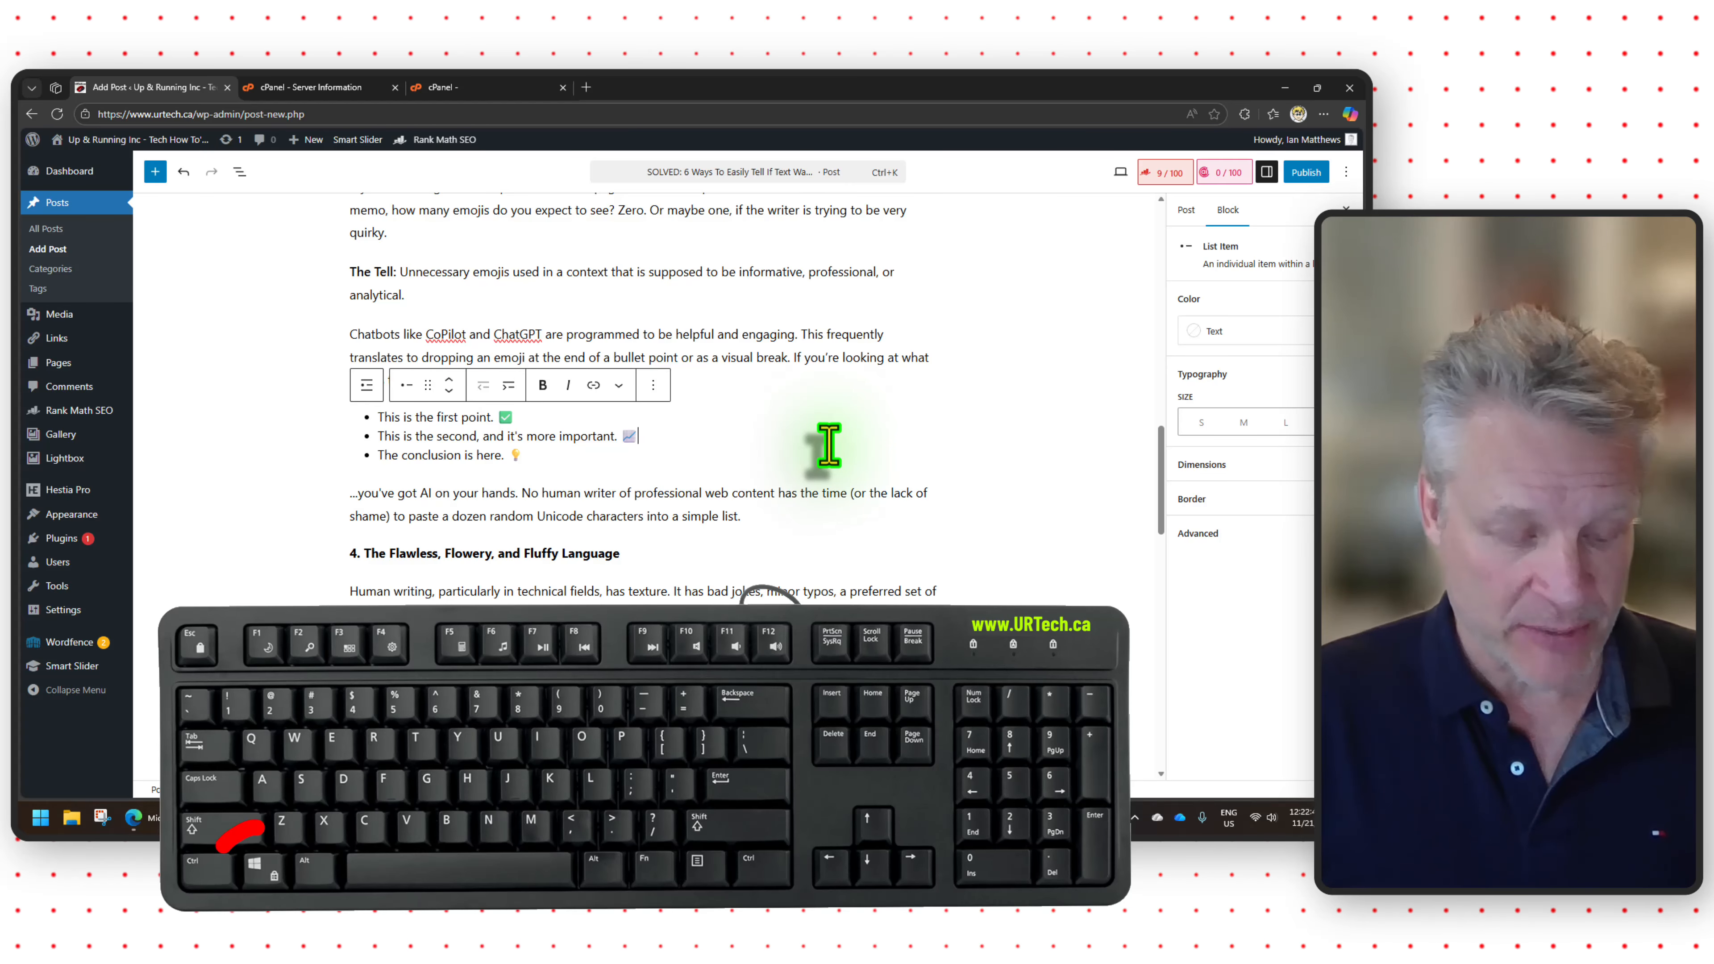
# Step: Bring up and dismiss the emoji picker, and review the emojis in the draft post's "The Emoji Bomb" section
pyautogui.press('super+period')
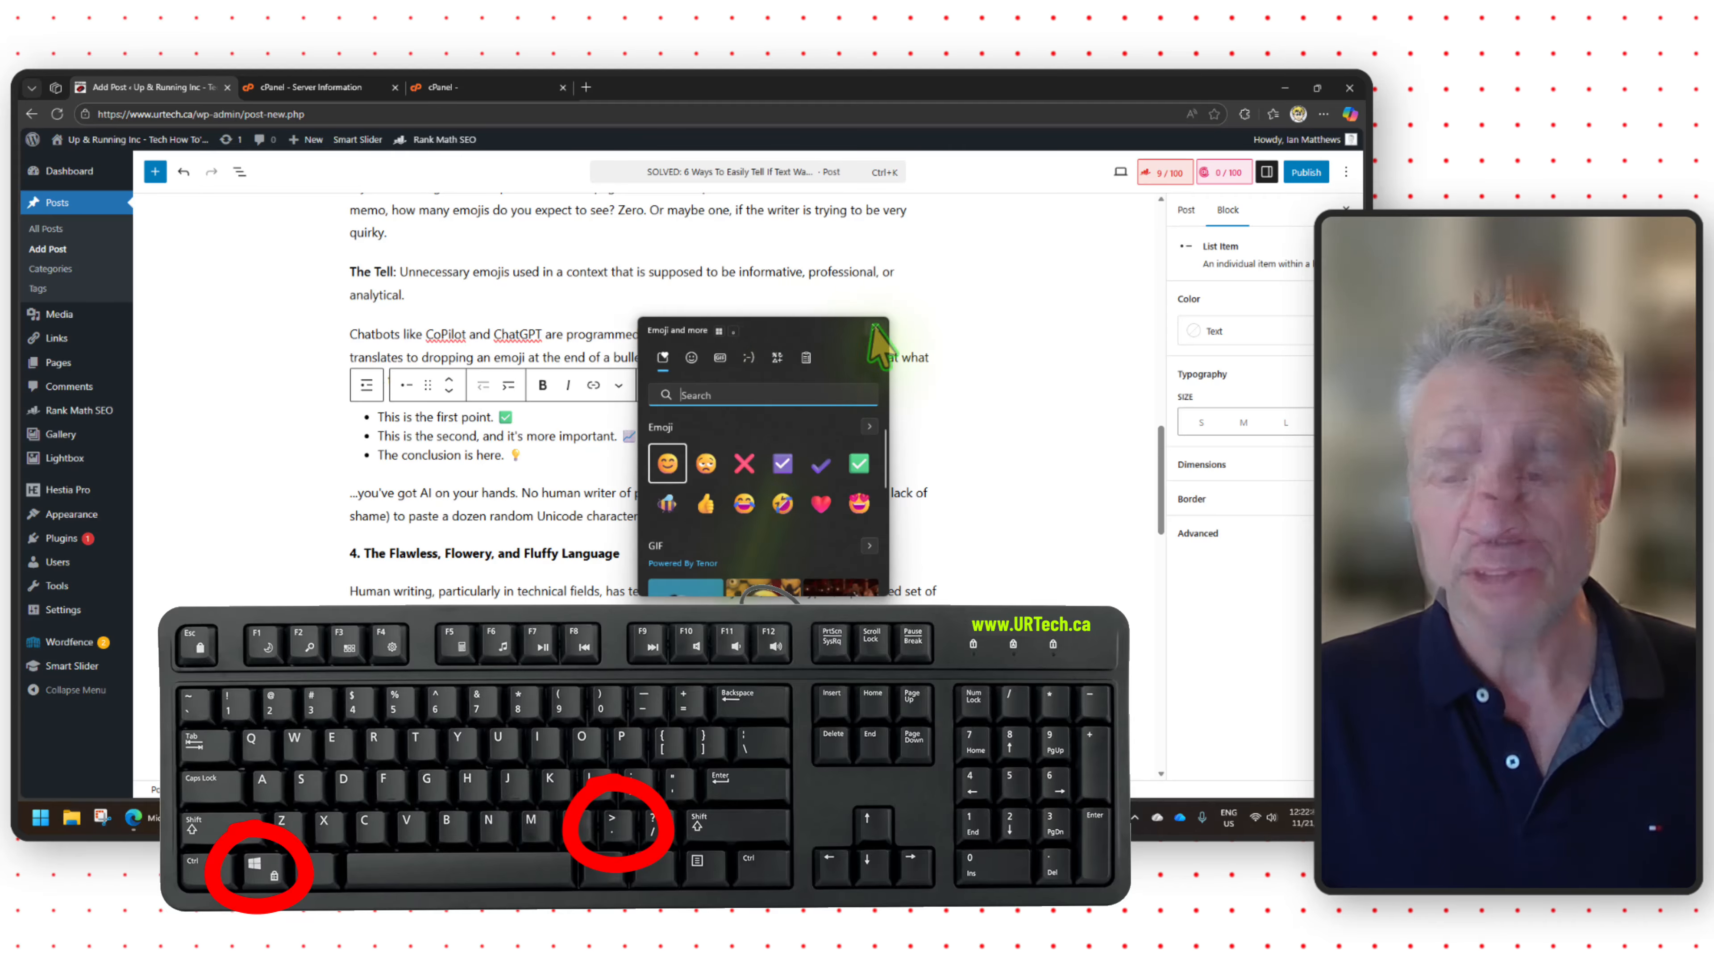
pyautogui.click(875, 332)
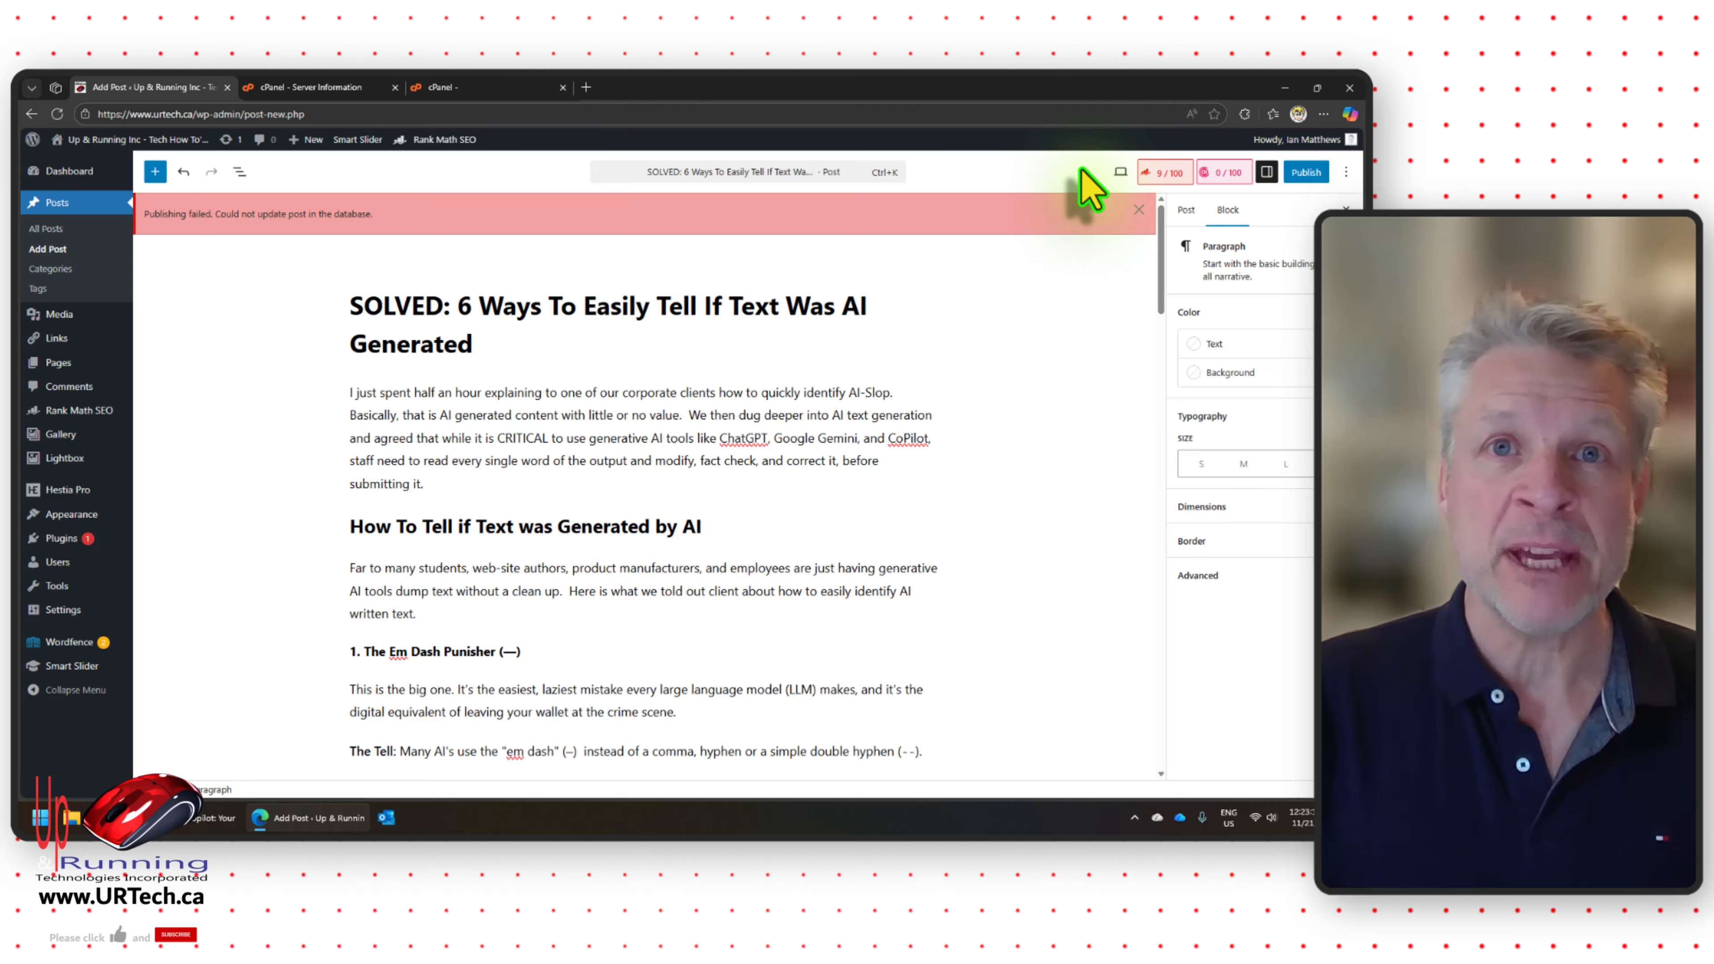
pyautogui.scroll(-6, 673, 486)
pyautogui.scroll(-7, 673, 486)
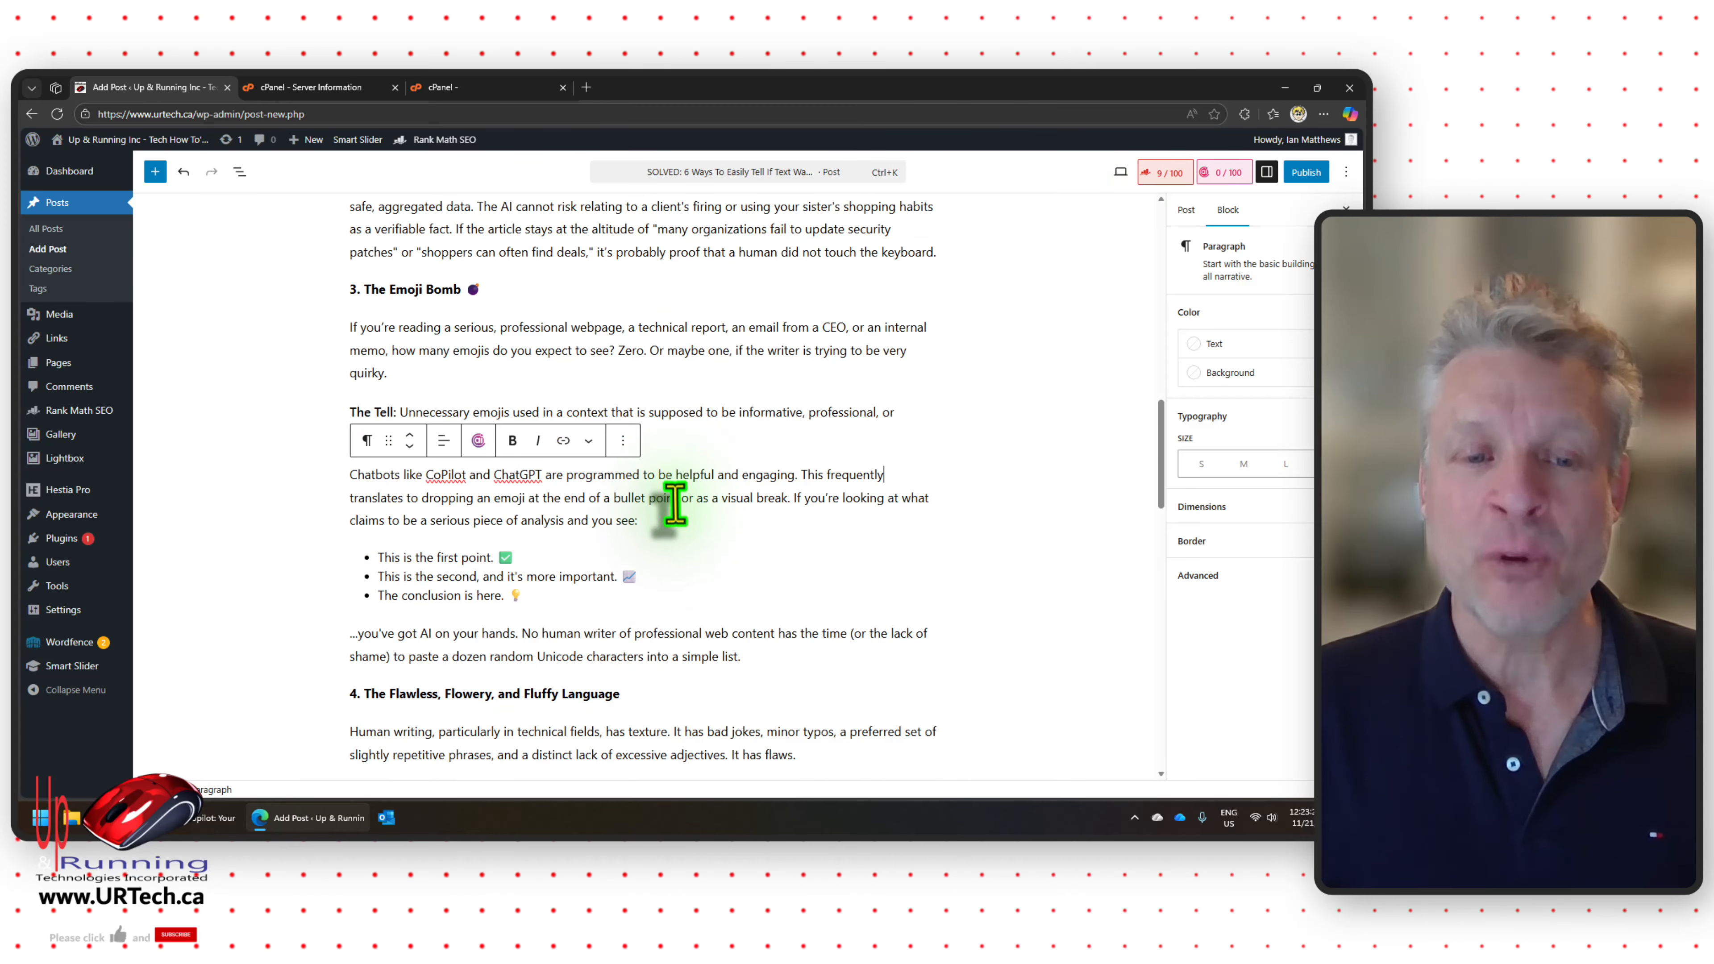
pyautogui.moveTo(516, 557); pyautogui.dragTo(491, 558)
pyautogui.click(795, 425)
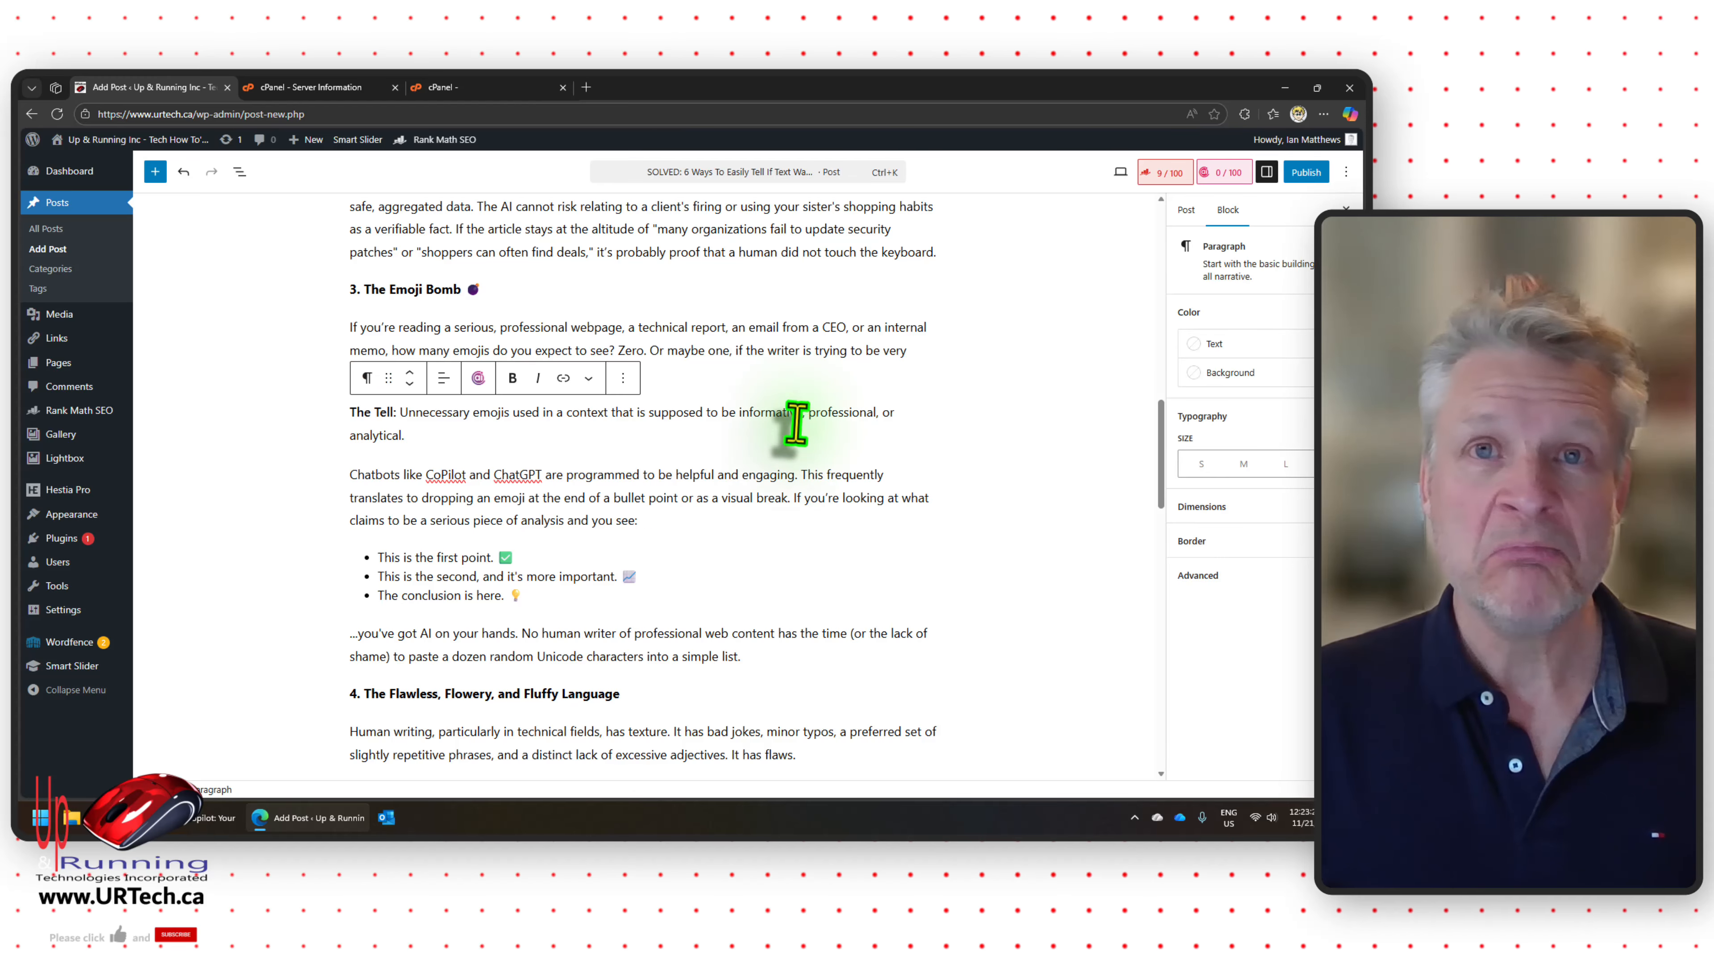
pyautogui.scroll(15, 803, 418)
pyautogui.scroll(-15, 816, 426)
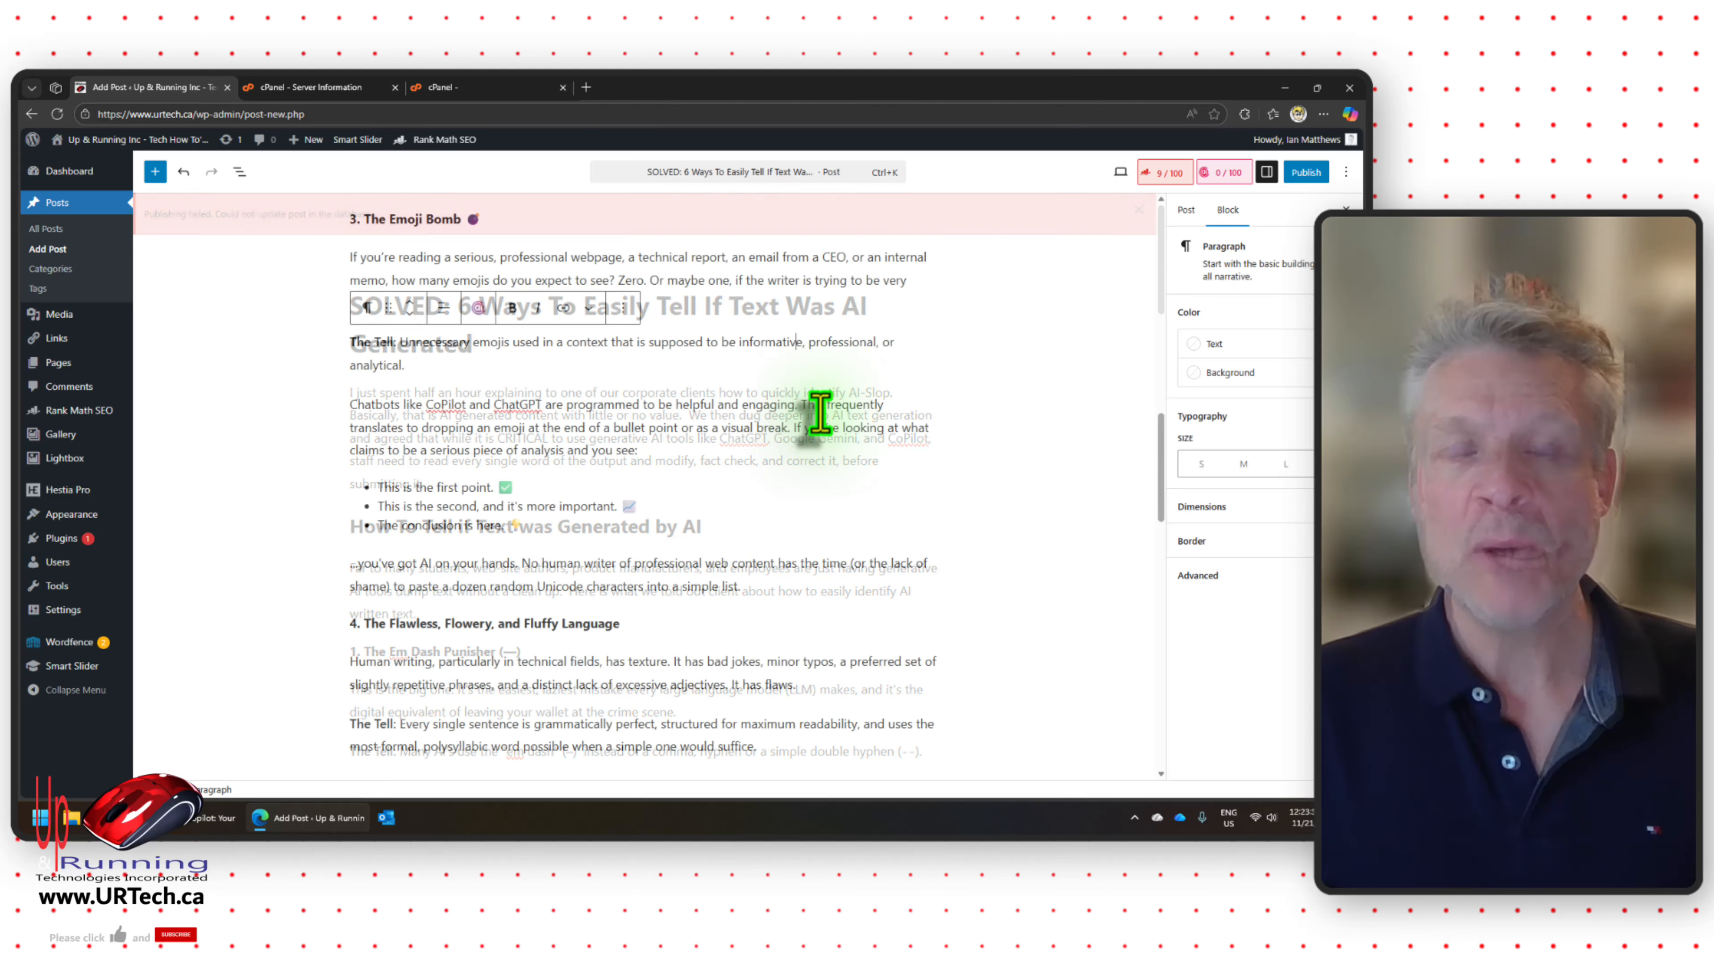
pyautogui.scroll(6, 815, 426)
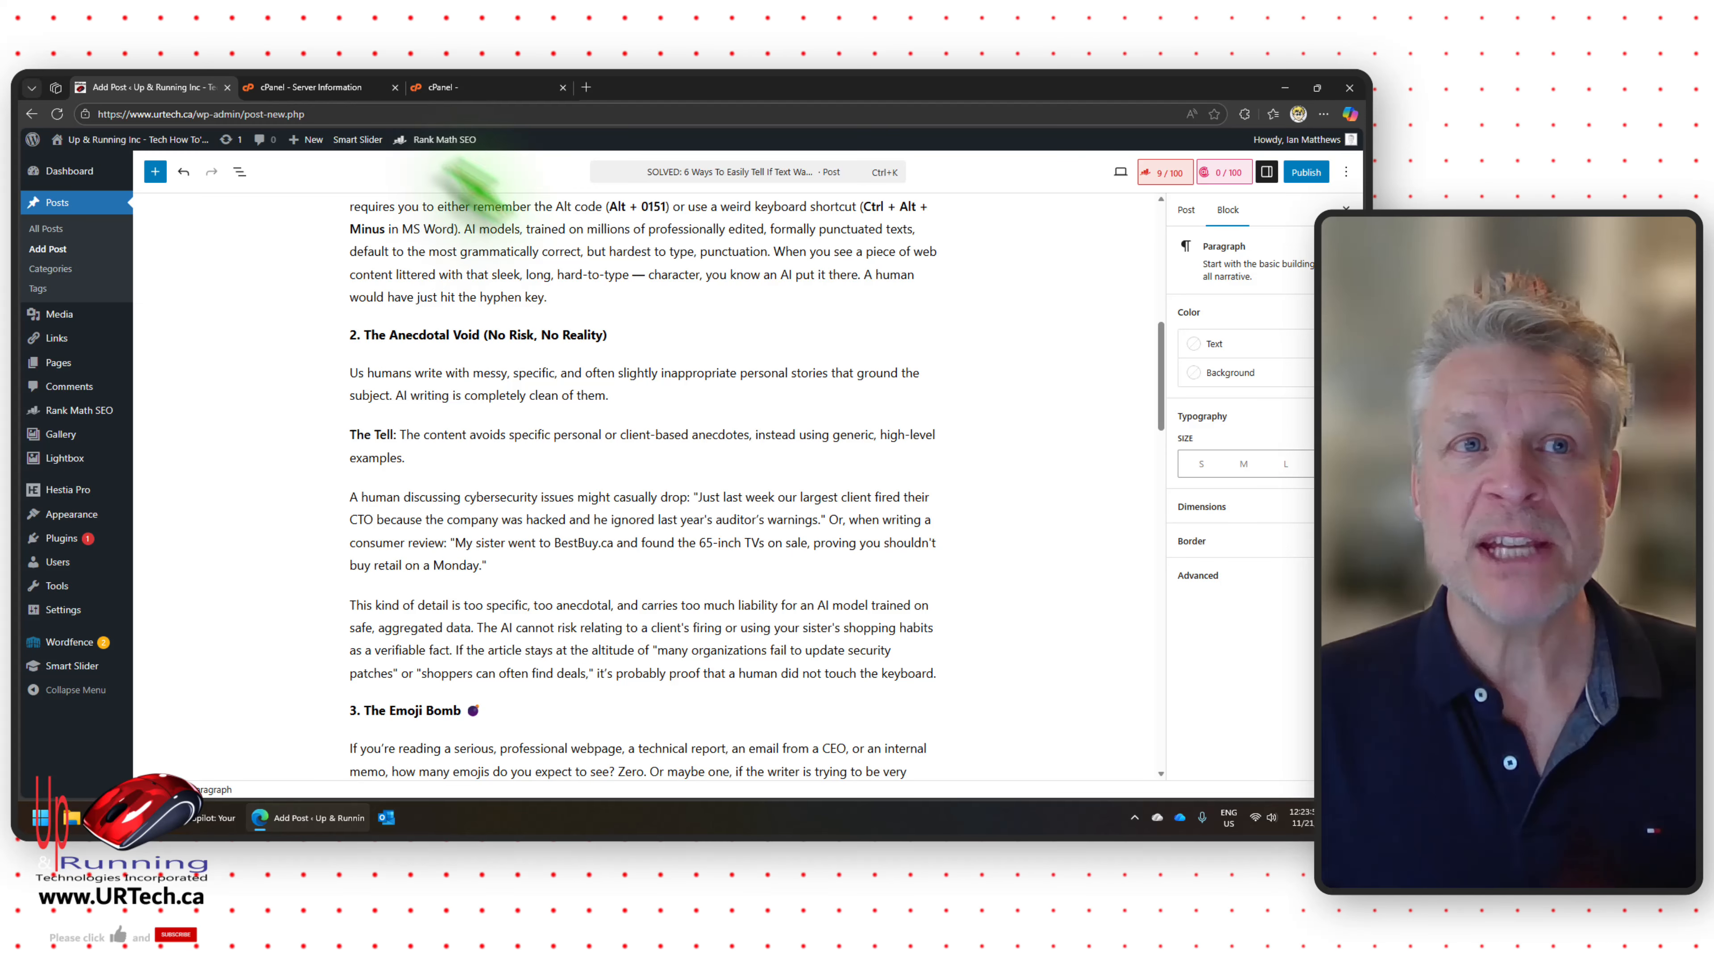
# Step: Switch to the cPanel Server Information page and check the server's MySQL version
pyautogui.click(324, 87)
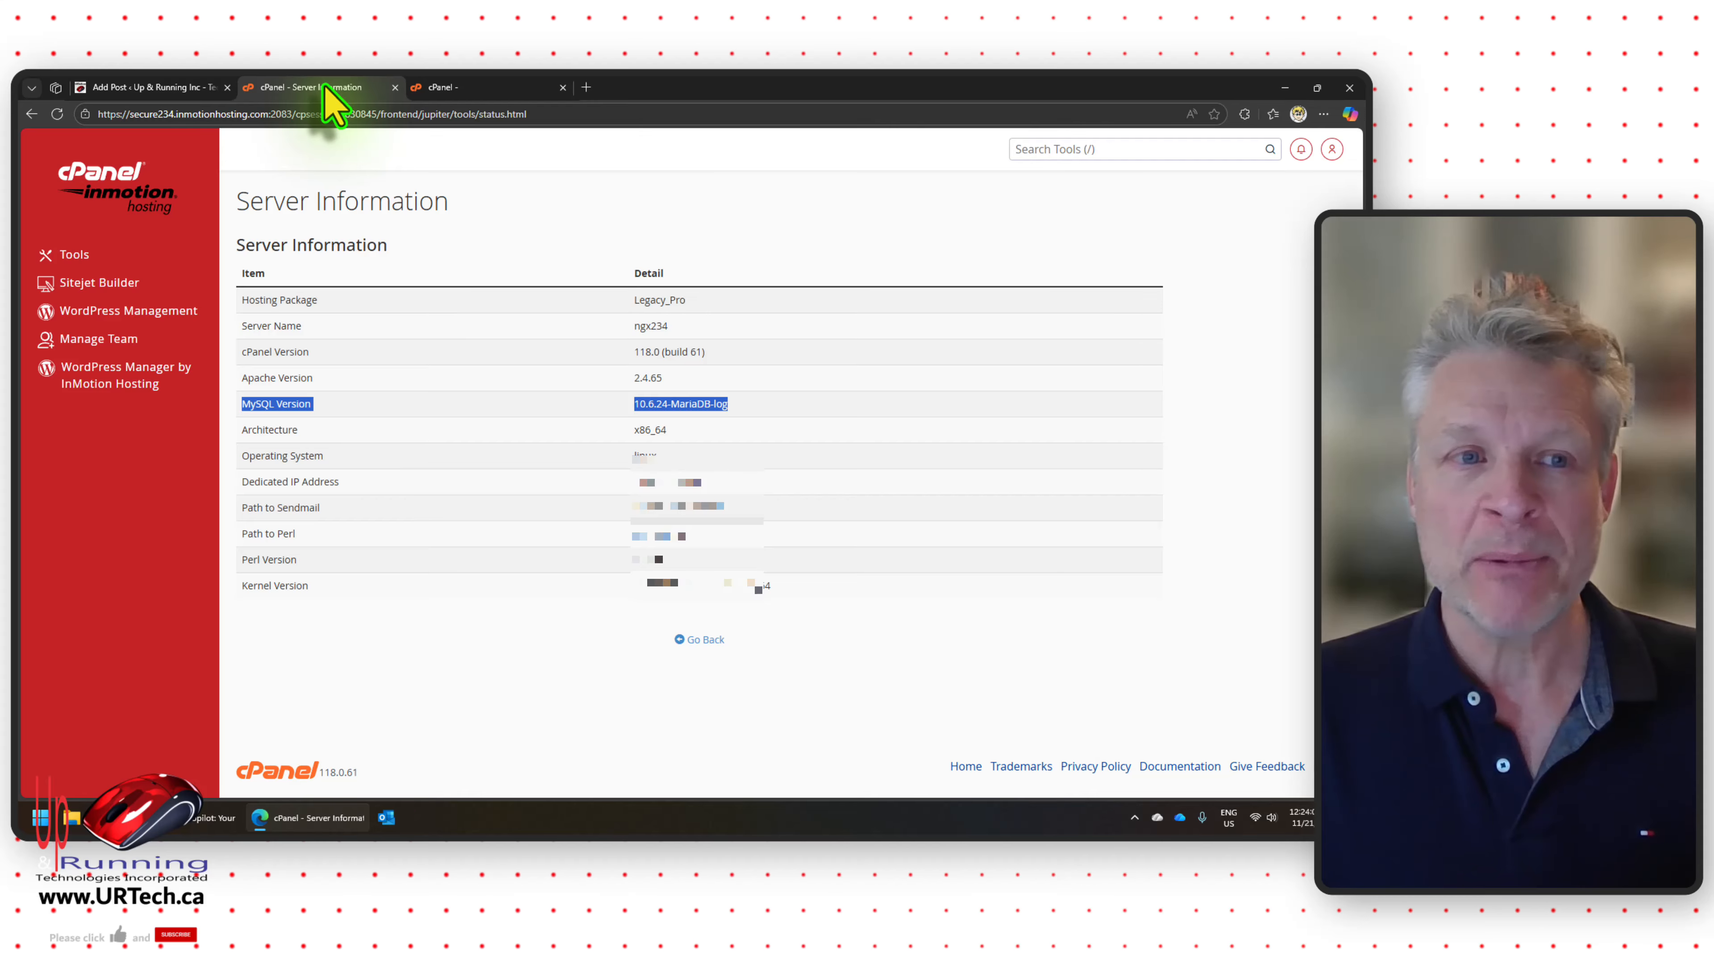
pyautogui.click(552, 194)
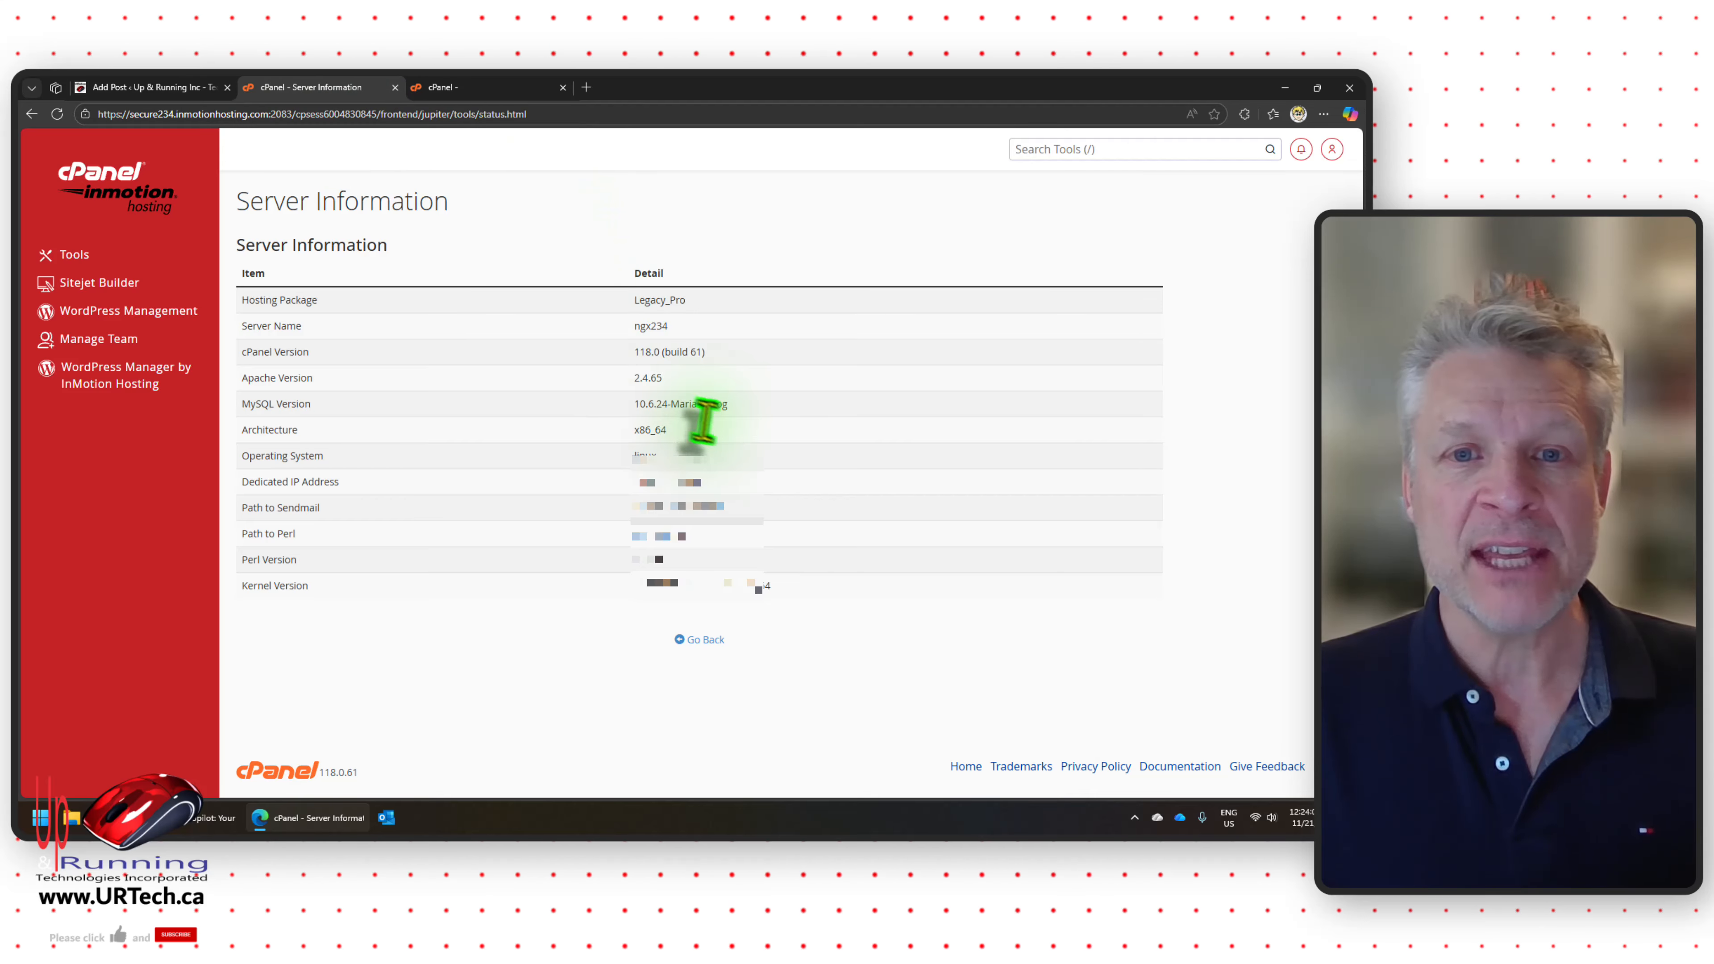
pyautogui.moveTo(751, 407); pyautogui.dragTo(242, 404)
pyautogui.click(735, 417)
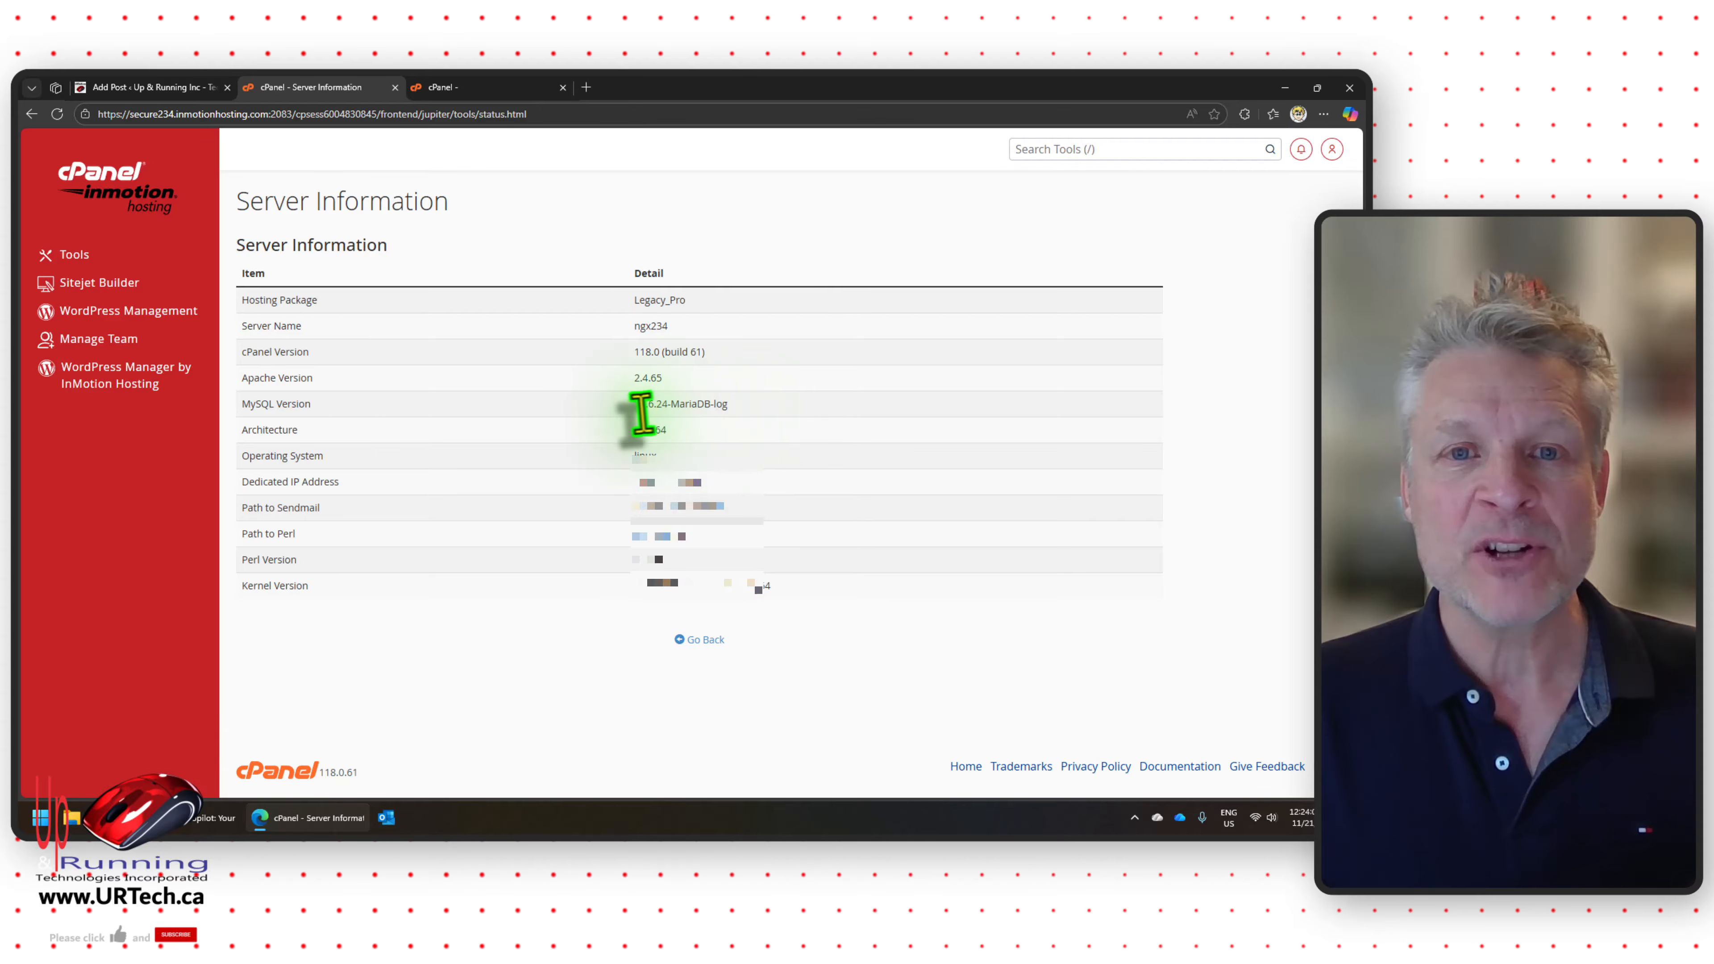
pyautogui.moveTo(655, 406); pyautogui.dragTo(670, 406)
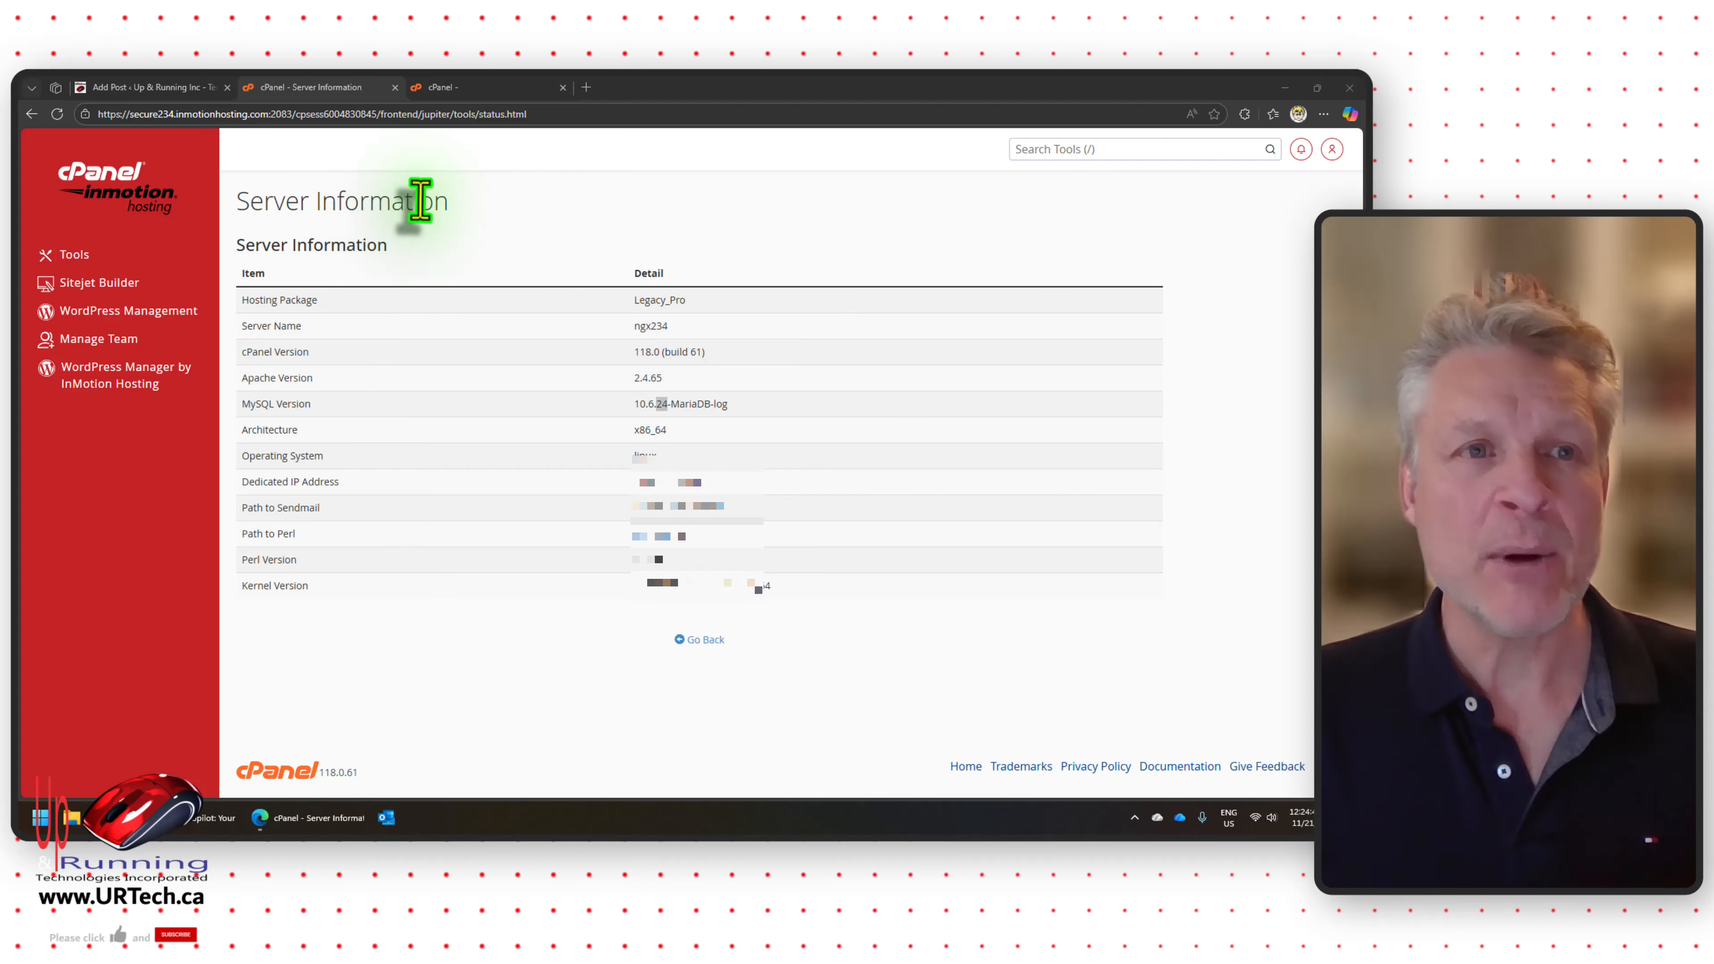
pyautogui.moveTo(417, 201); pyautogui.dragTo(322, 203)
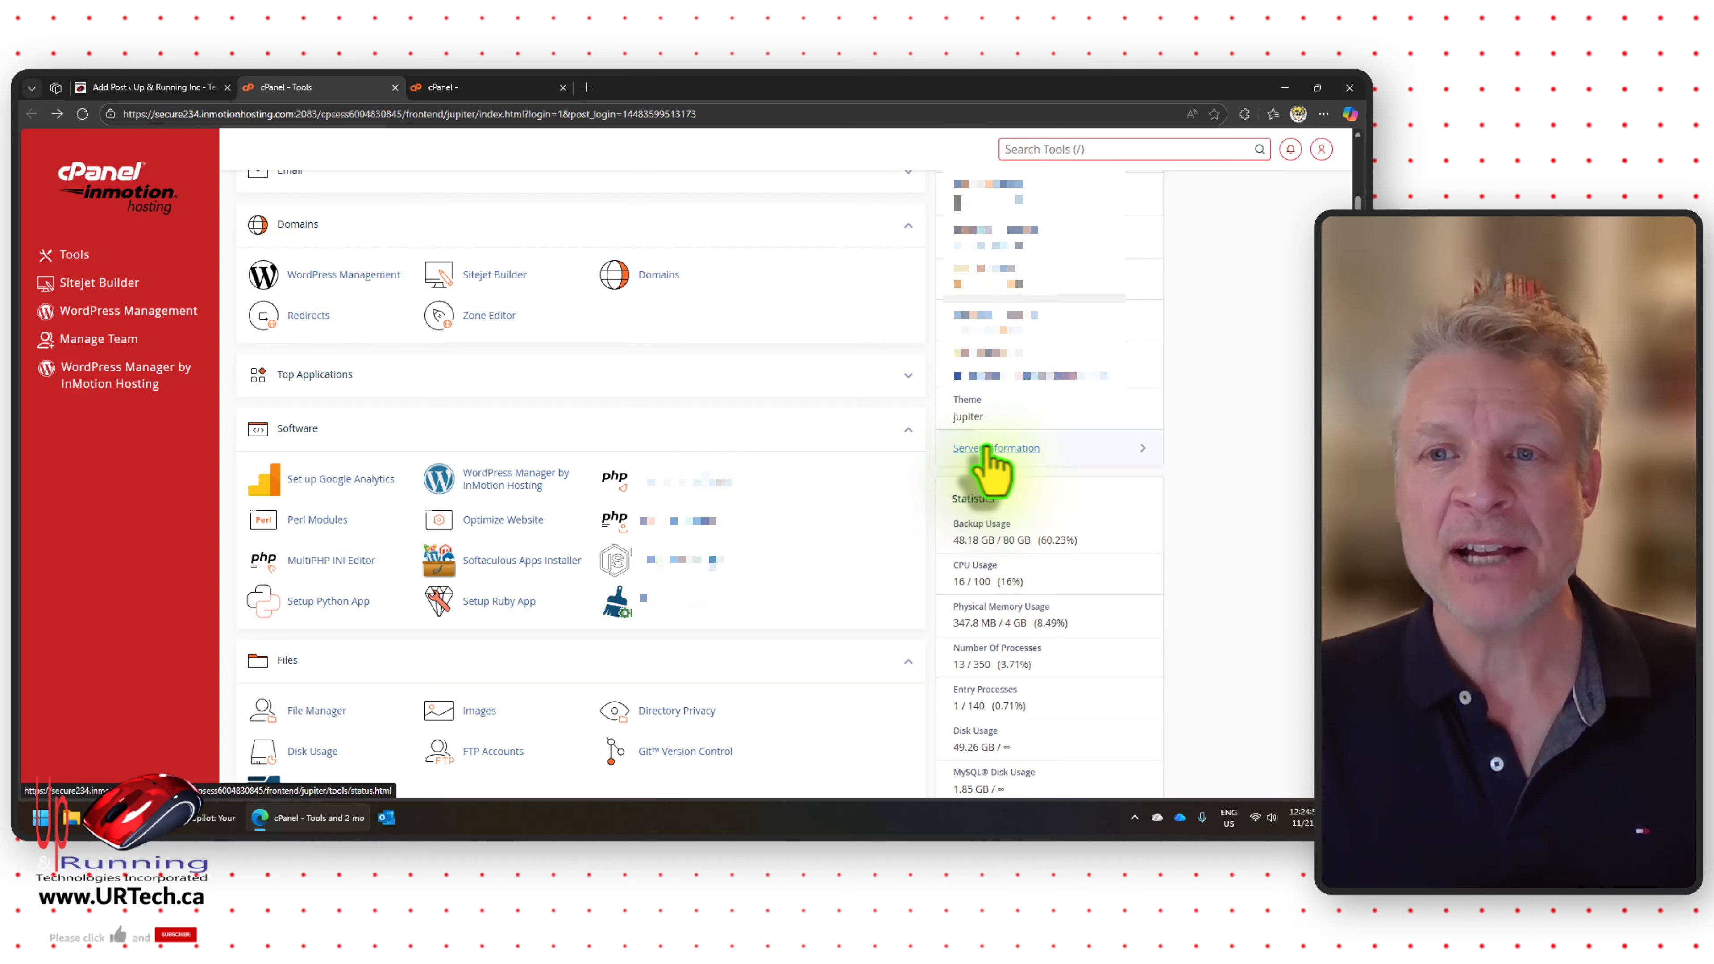
# Step: Open Server Information from the cPanel tools page and locate the MySQL Version entry
pyautogui.click(1010, 448)
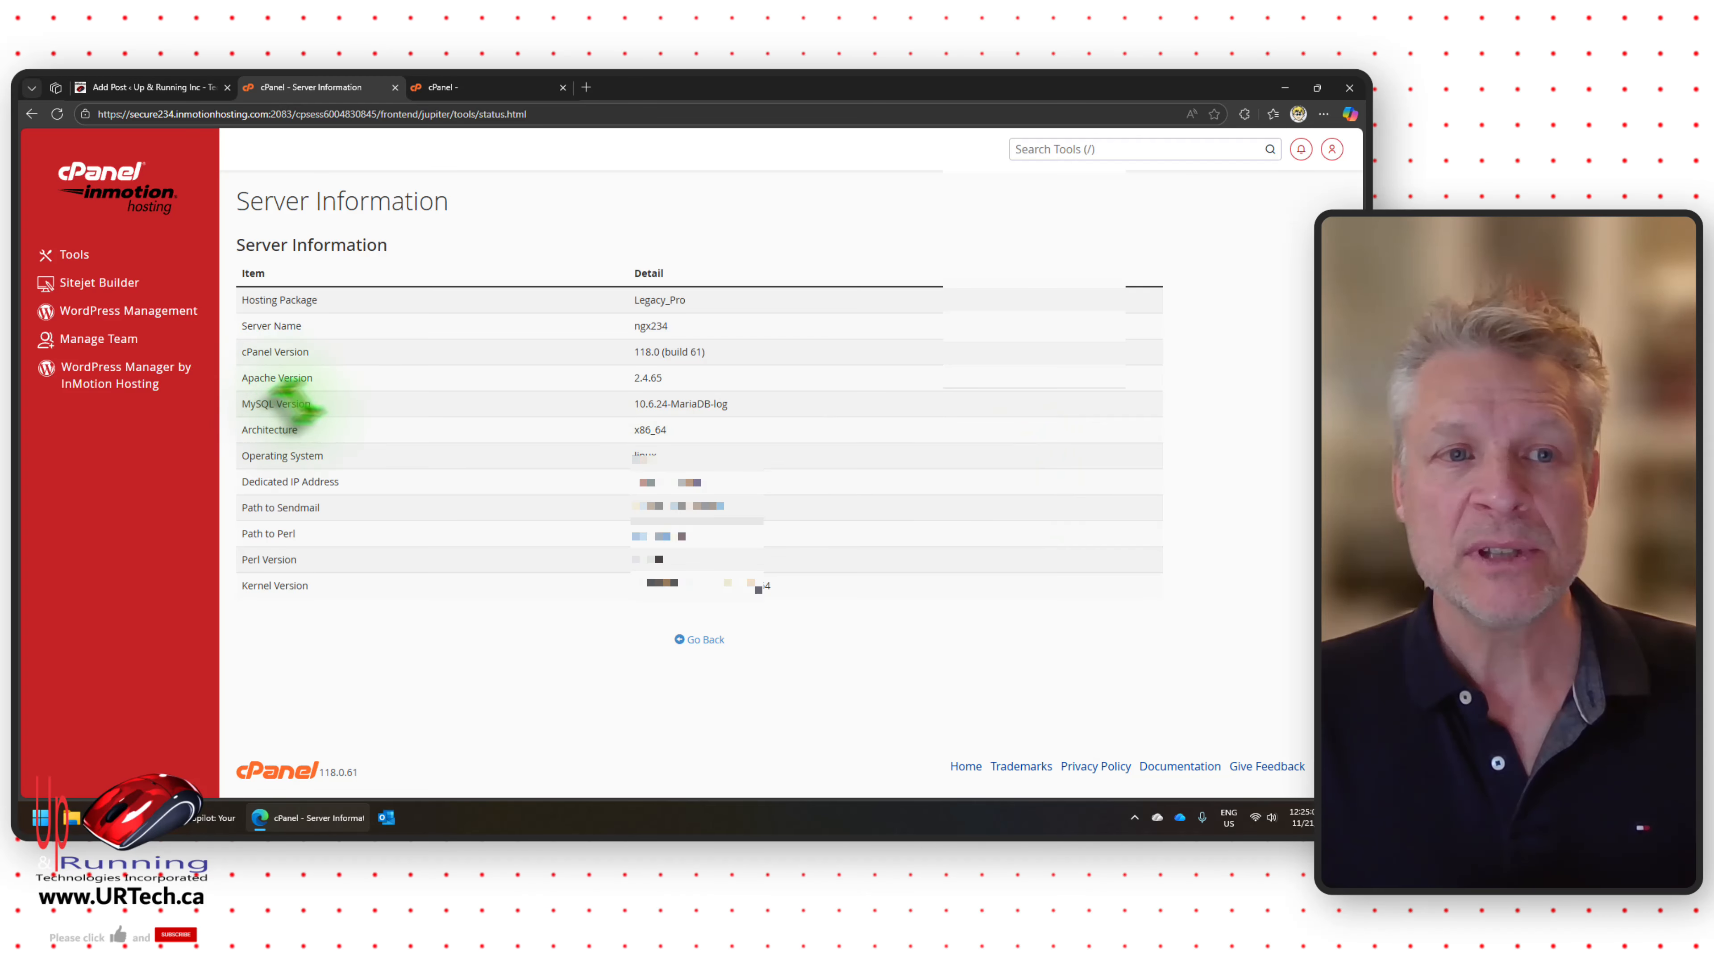
pyautogui.moveTo(243, 273); pyautogui.dragTo(332, 407)
pyautogui.click(334, 407)
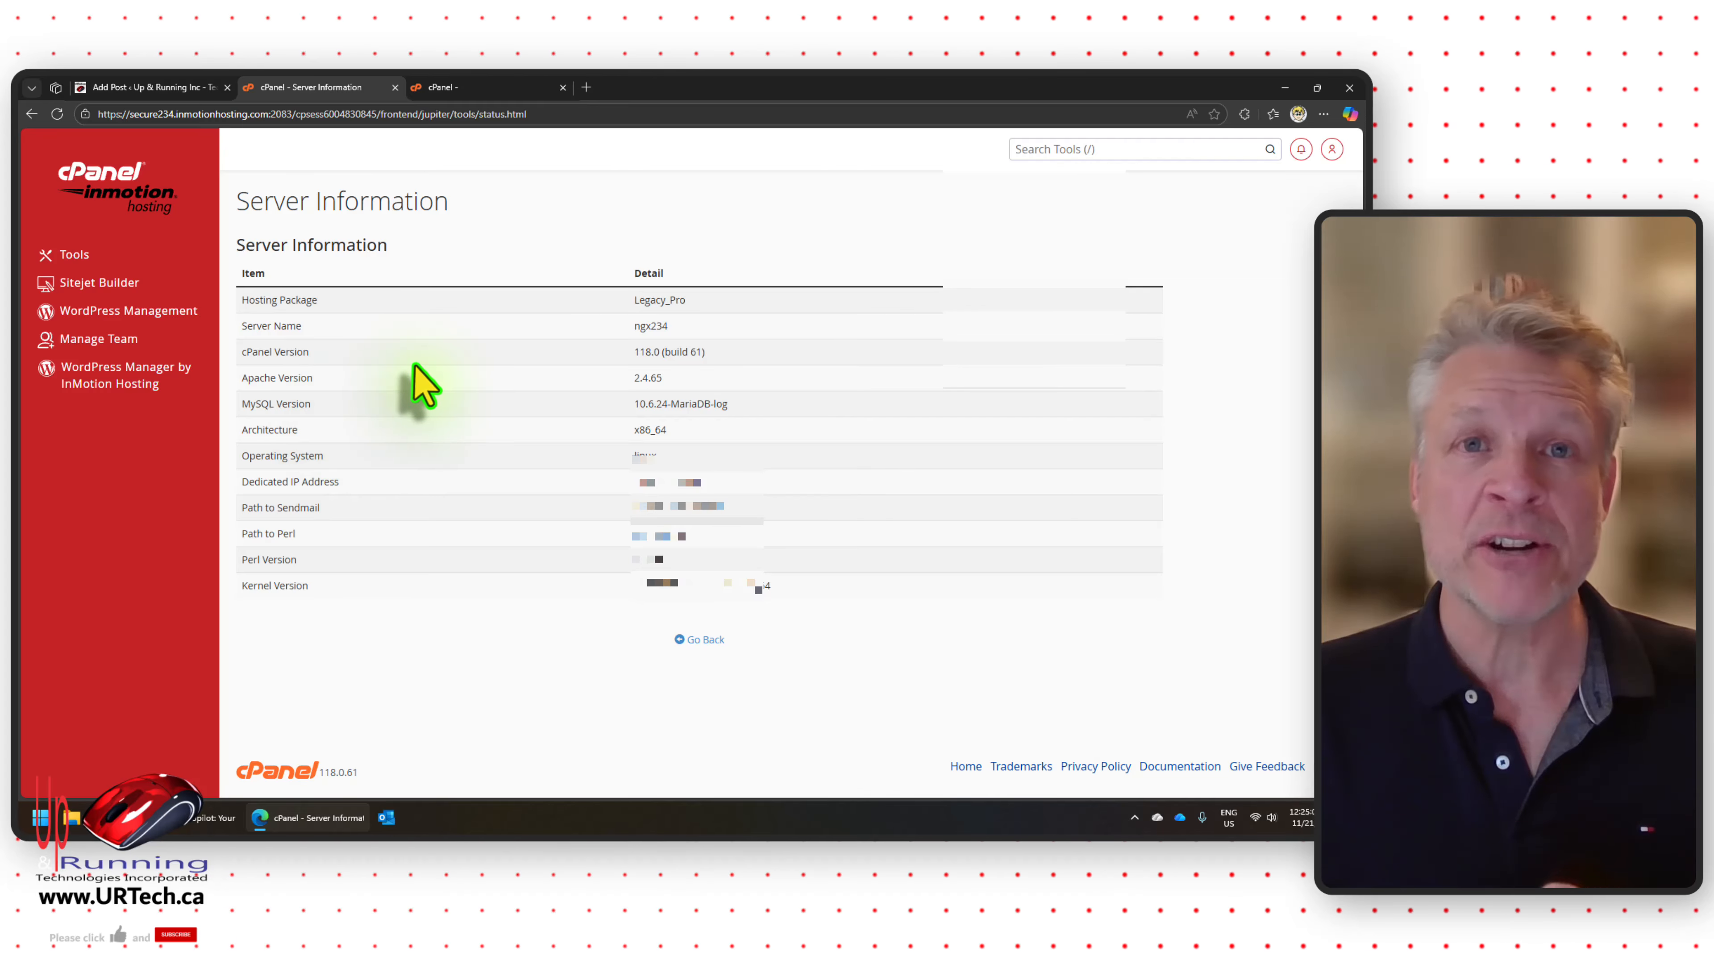
# Step: Go back to the cPanel tools, switch to Backup Manager and open the cPanel Backup Wizard
pyautogui.hotkey('alt', 'Left')
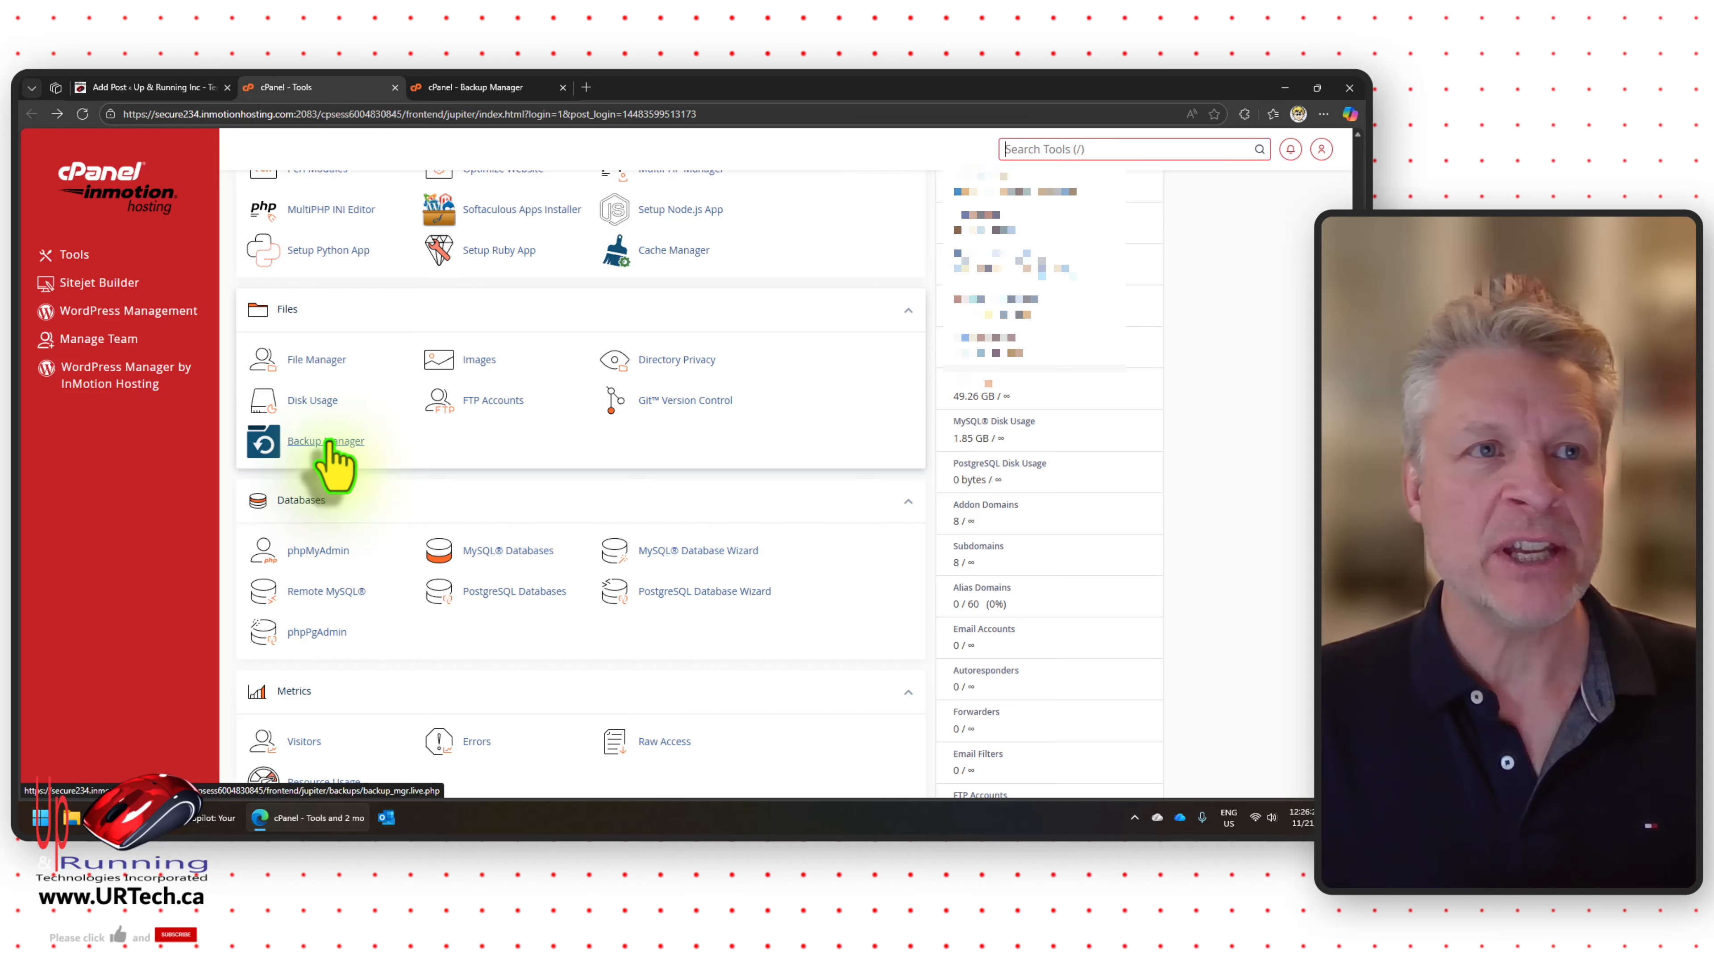
pyautogui.click(488, 86)
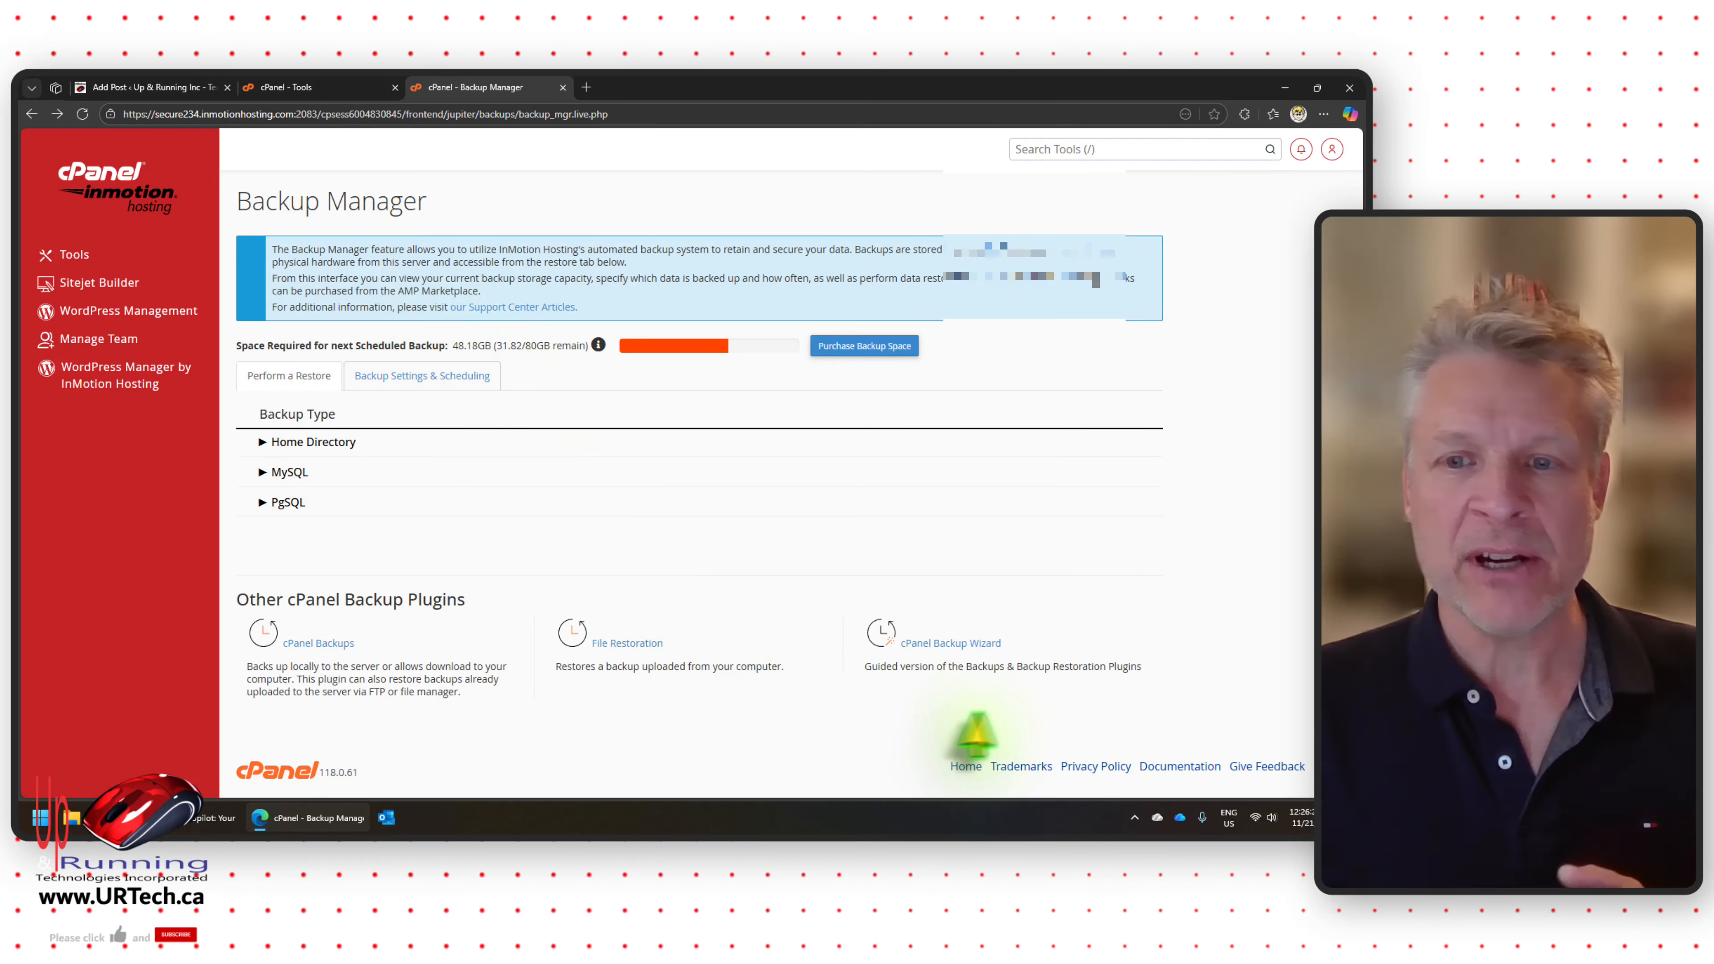
pyautogui.click(953, 647)
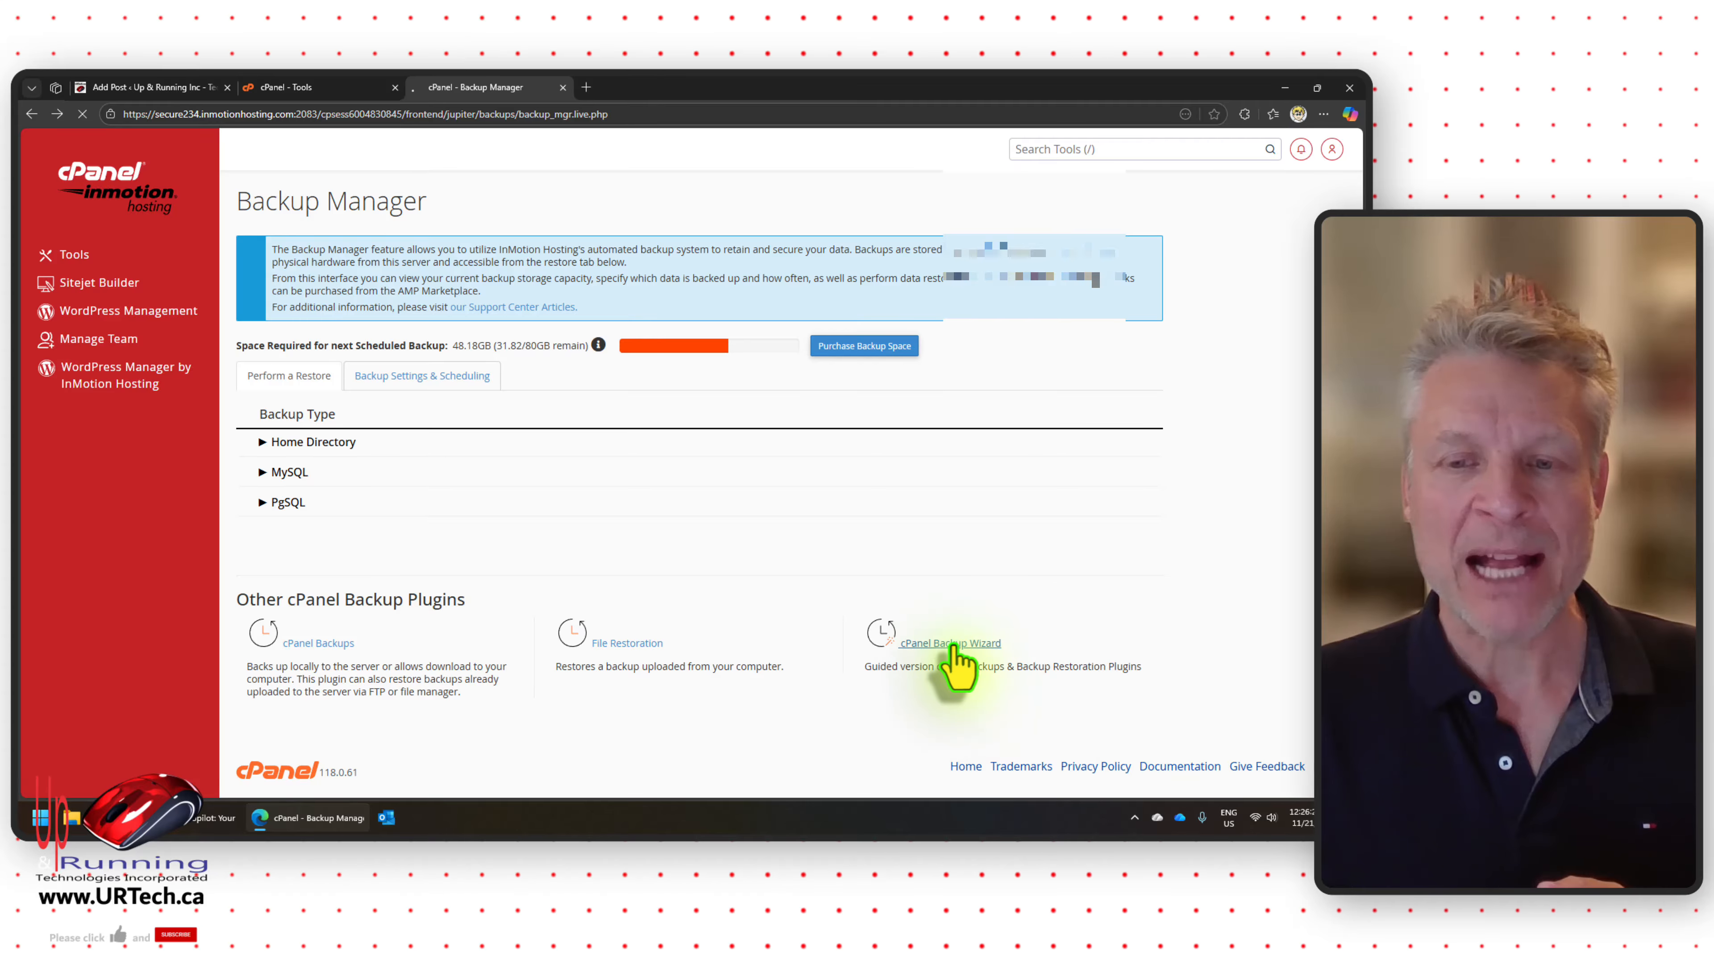
pyautogui.click(261, 433)
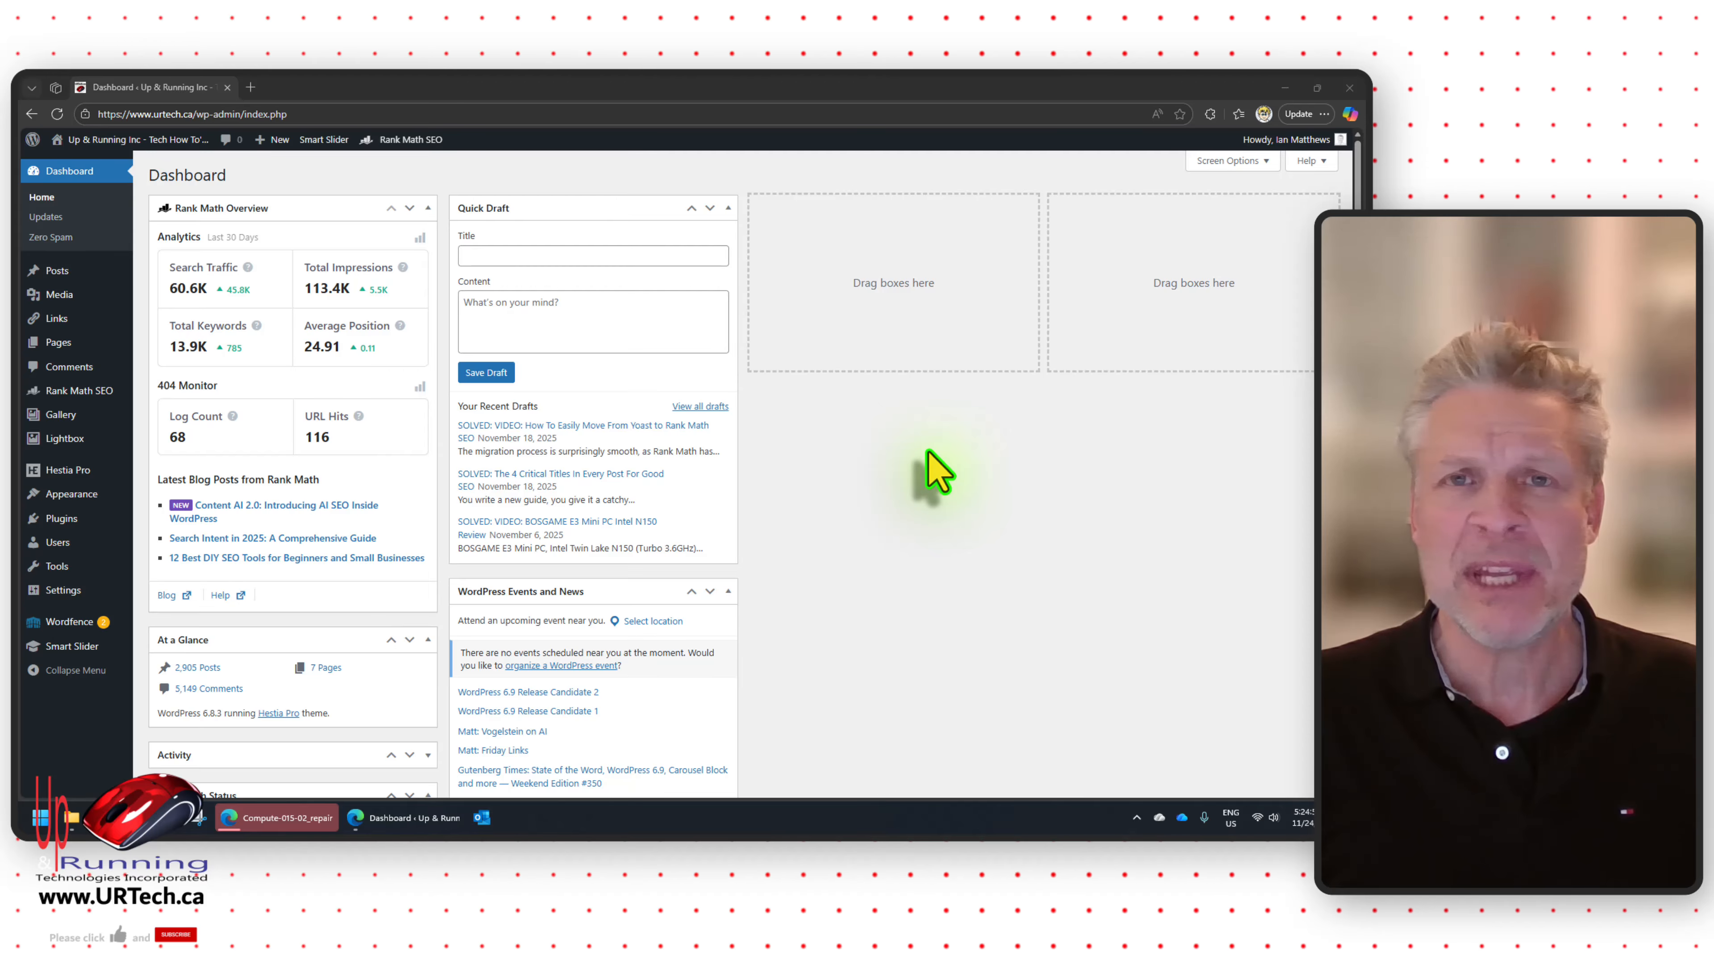
# Step: Open the active Hestia Pro theme's functions.php in the WordPress theme file editor
pyautogui.click(72, 500)
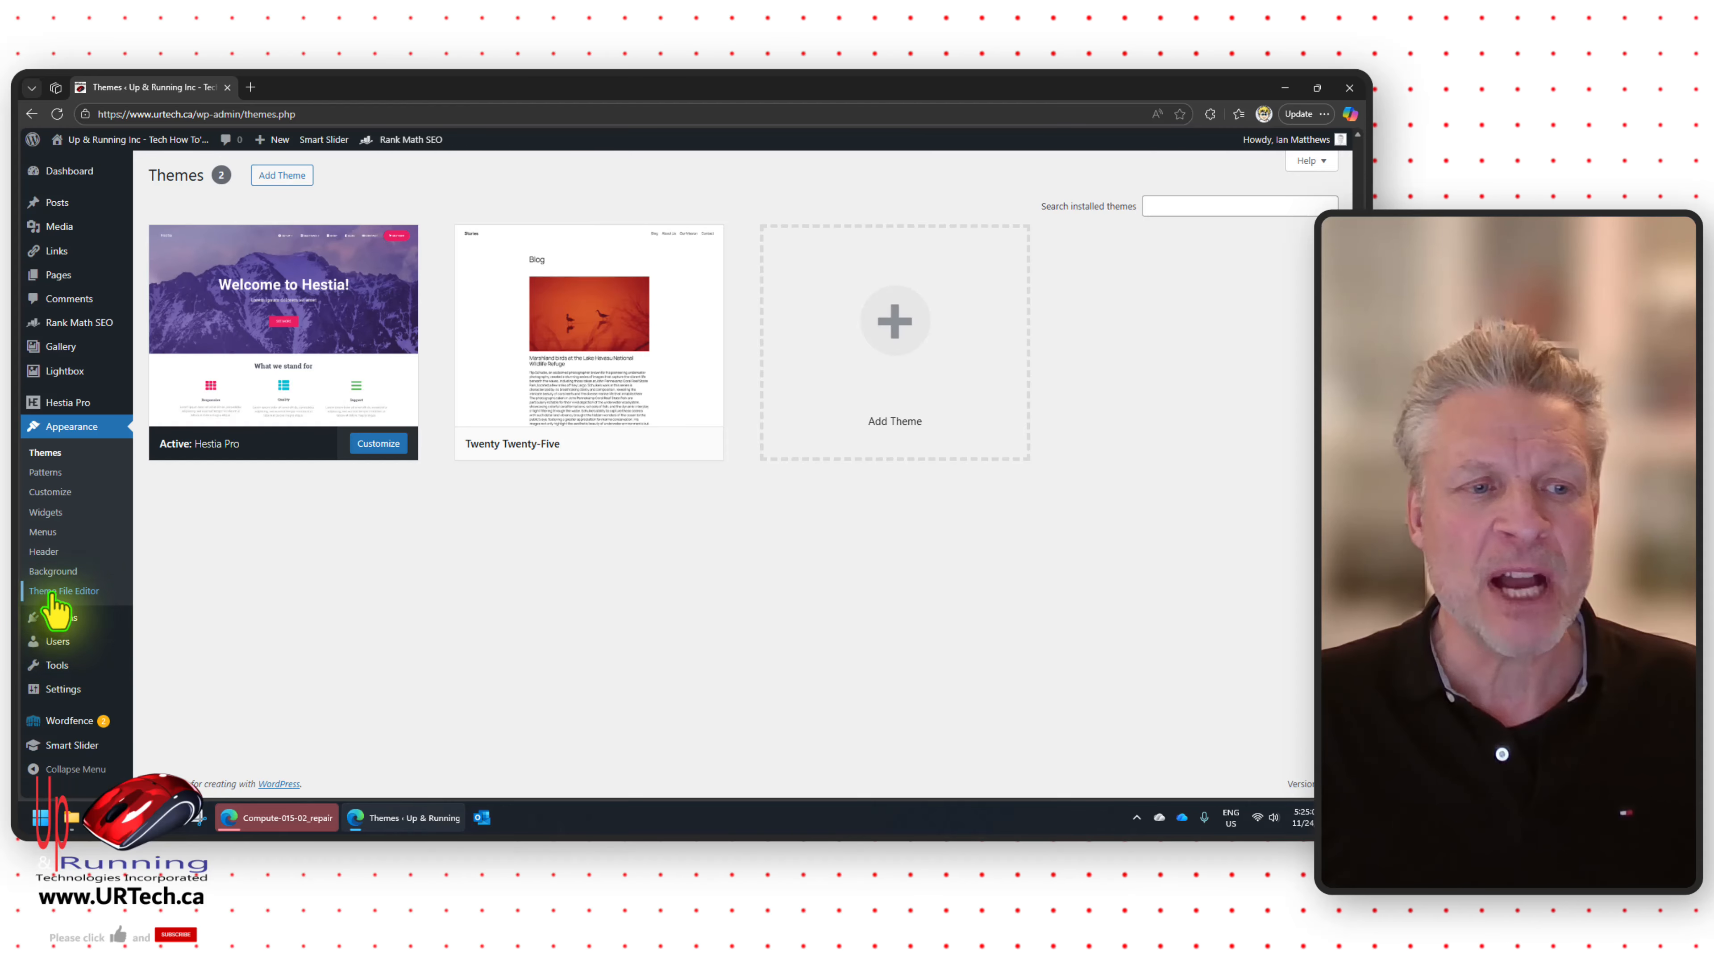
pyautogui.click(55, 592)
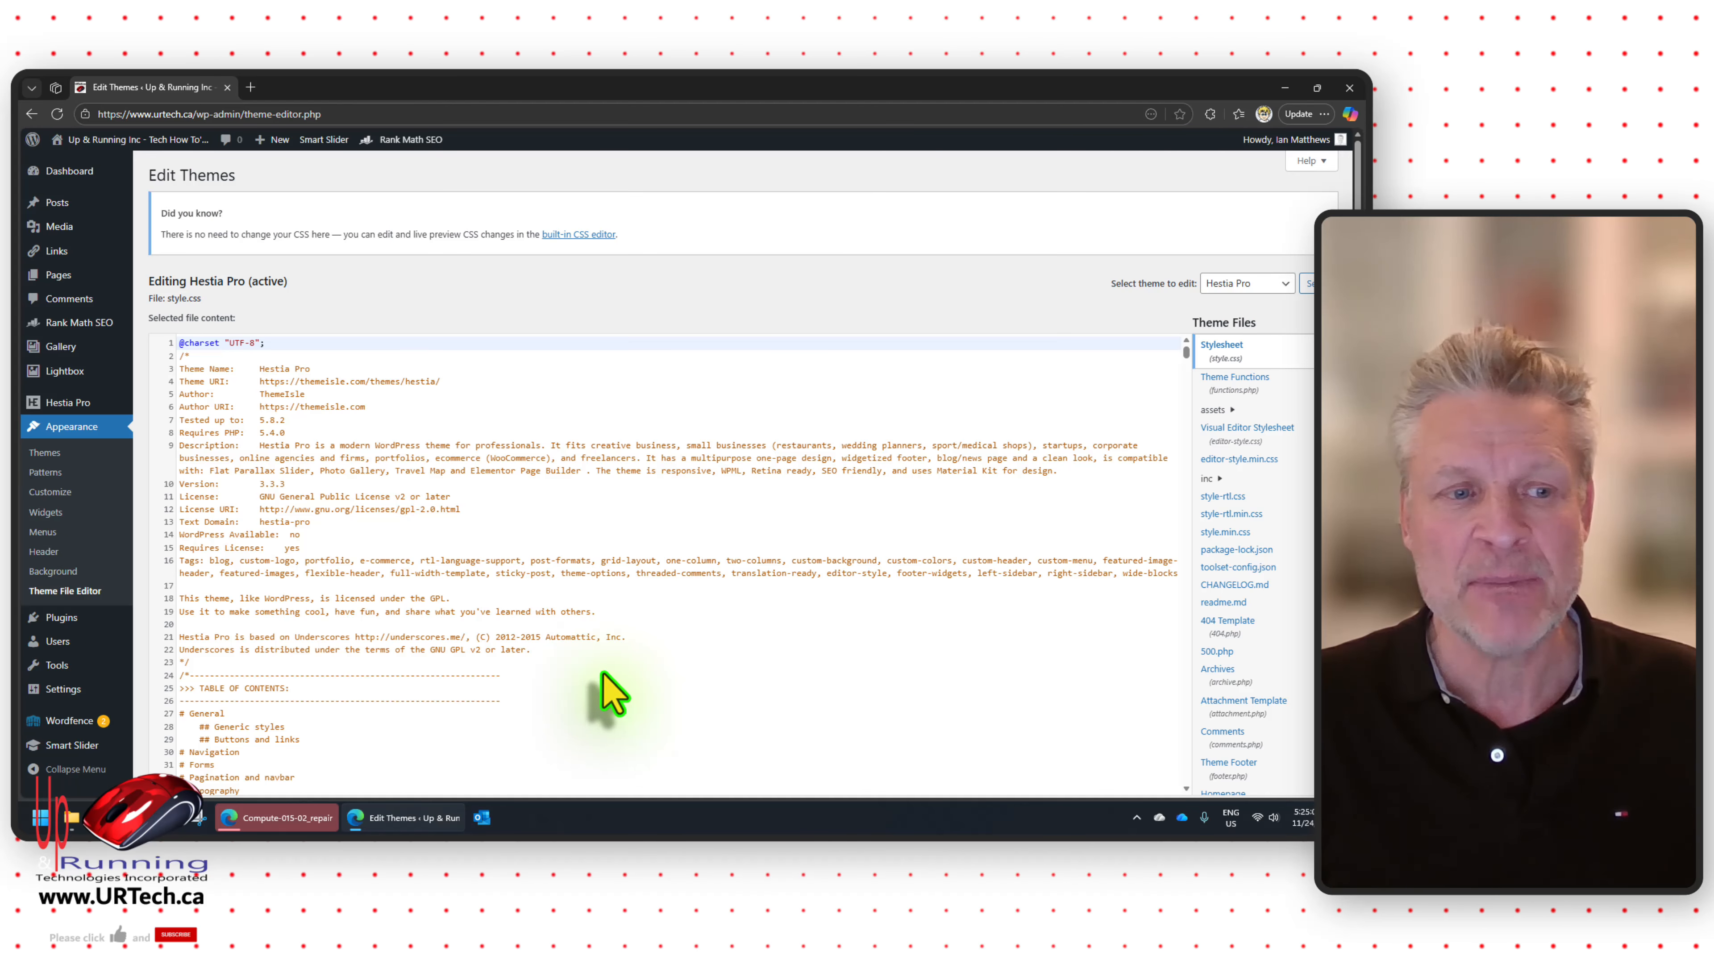
pyautogui.click(1250, 391)
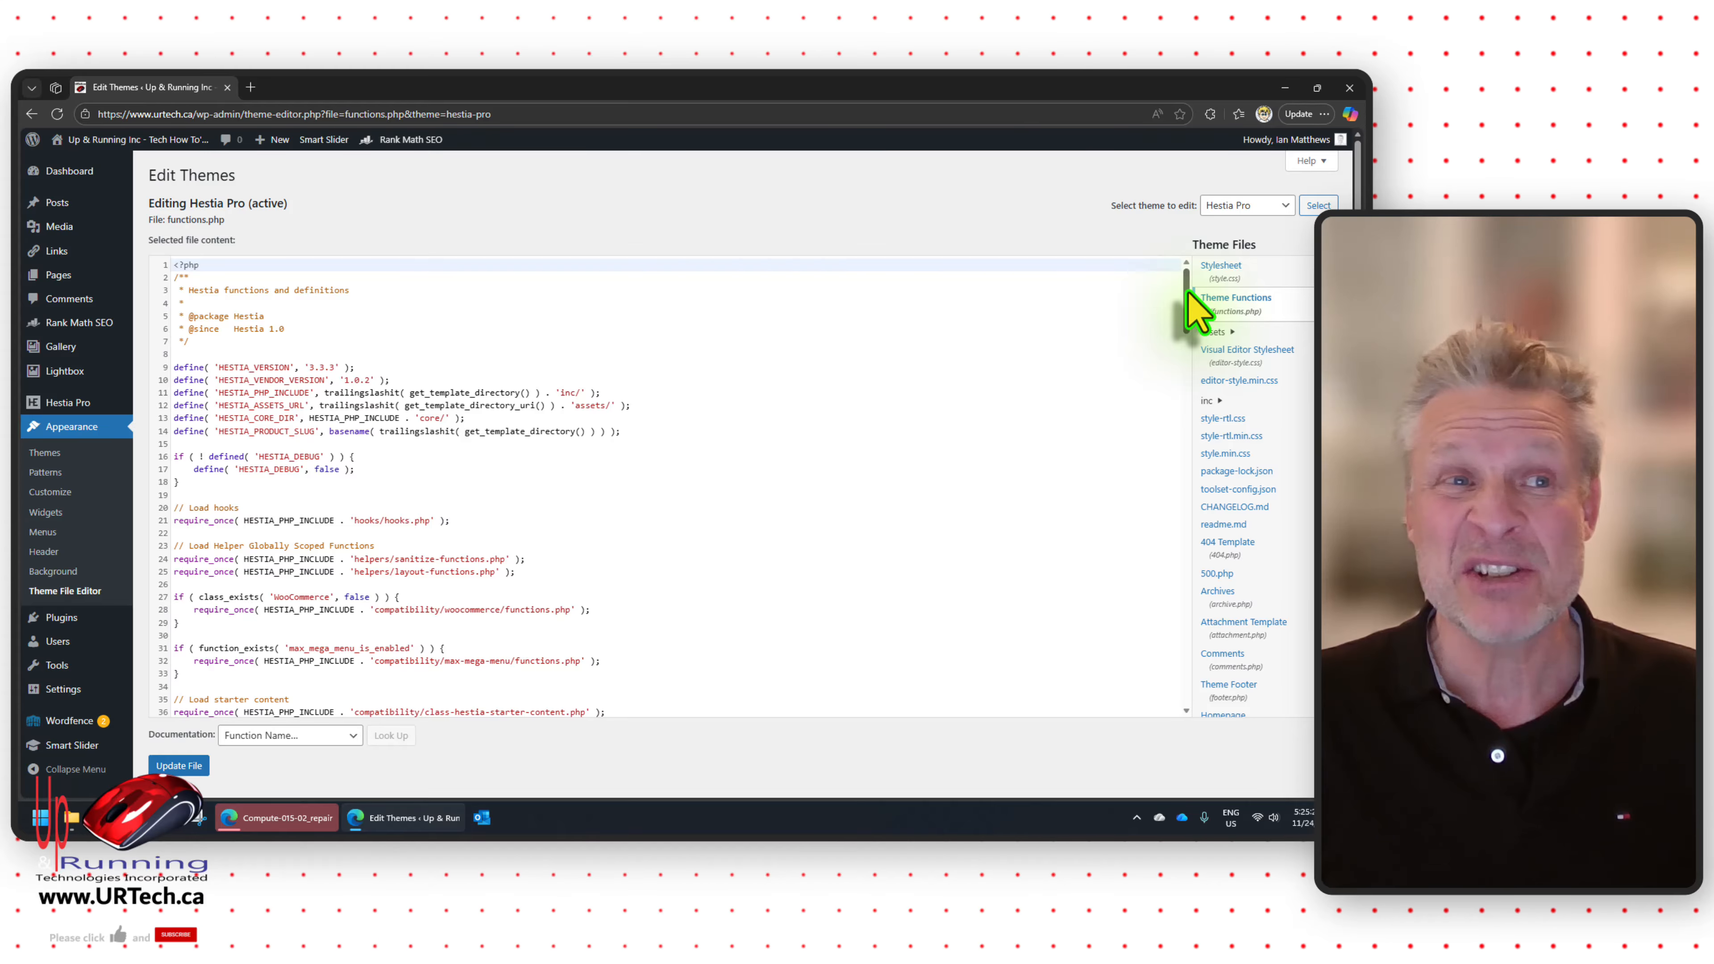
# Step: Append temporary code to the end of functions.php that sets charset utf8mb4 with utf8mb4_unicode_ci and calls maybe_convert_table_to_utf8mb4() if that function exists
pyautogui.moveTo(1188, 300); pyautogui.dragTo(937, 708)
pyautogui.click(181, 702)
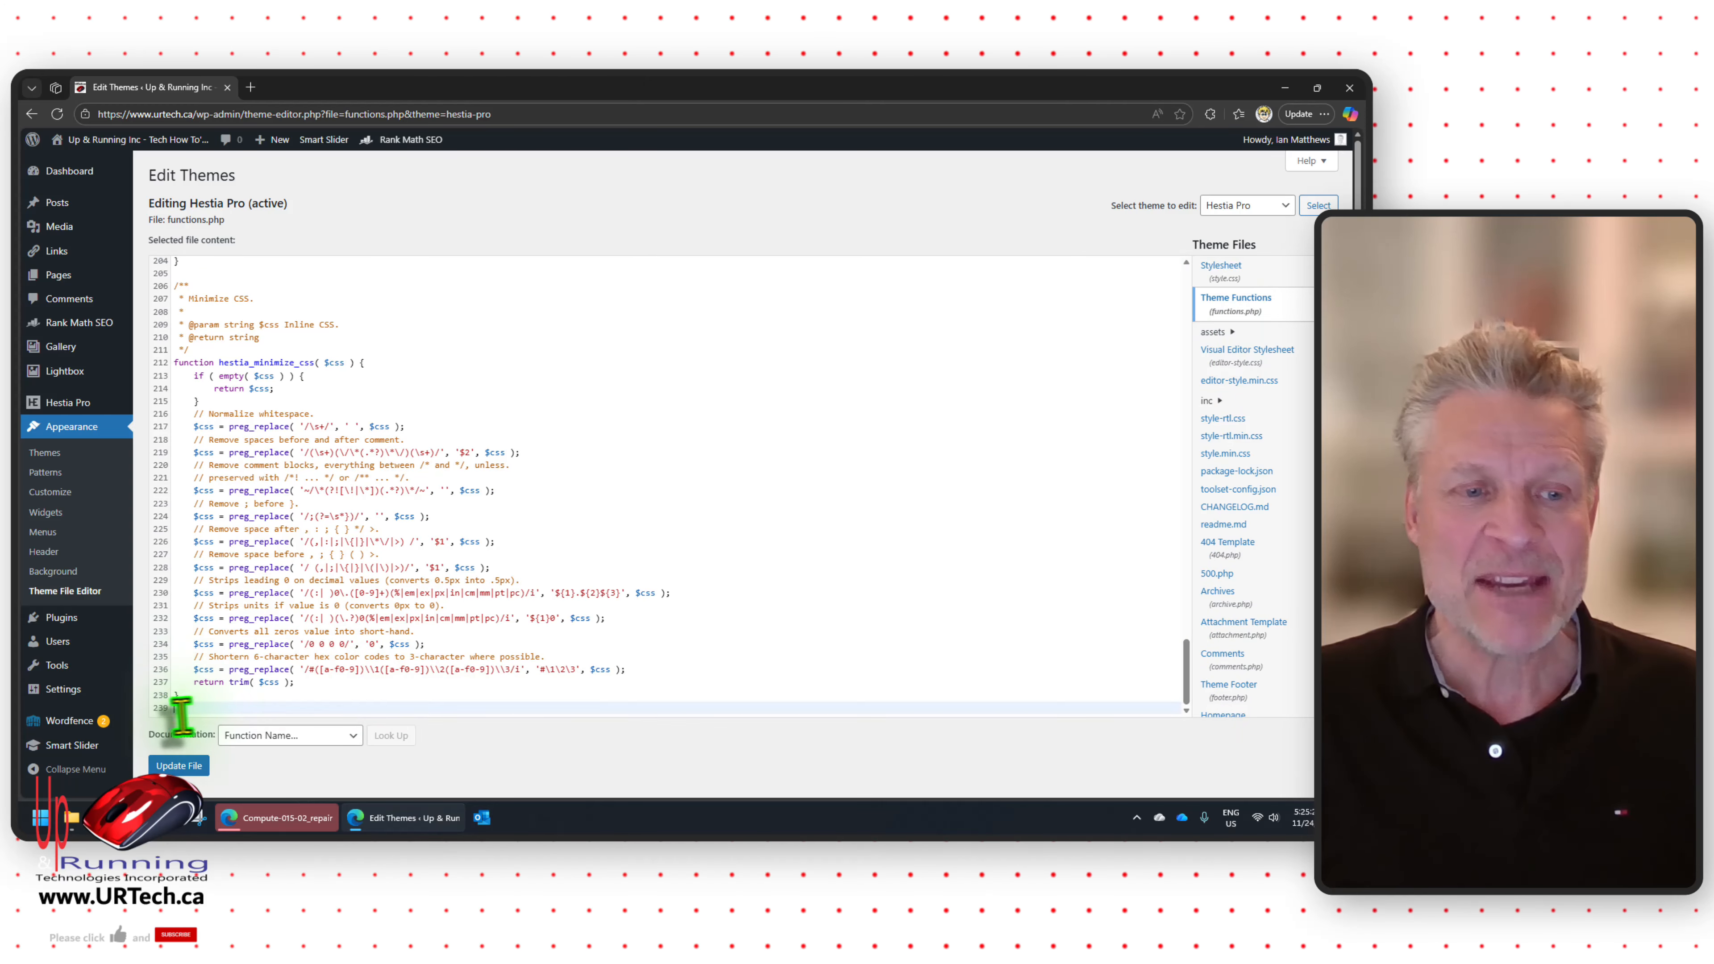
pyautogui.write("// TEMPORARY CODE: RUN ONCE TO CONVERT DATABASE TO UTF8MB4 if ( function_exists( 'maybe_convert_table_to_utf8mb4' ) ) {     global $wpdb;     $wpdb->set_charset( $wpdb->dbh, 'utf8mb4', 'utf8mb4_unicode_ci' );     maybe_convert_table_to_utf8mb4(); } // END OF TEMPORARY CODE")
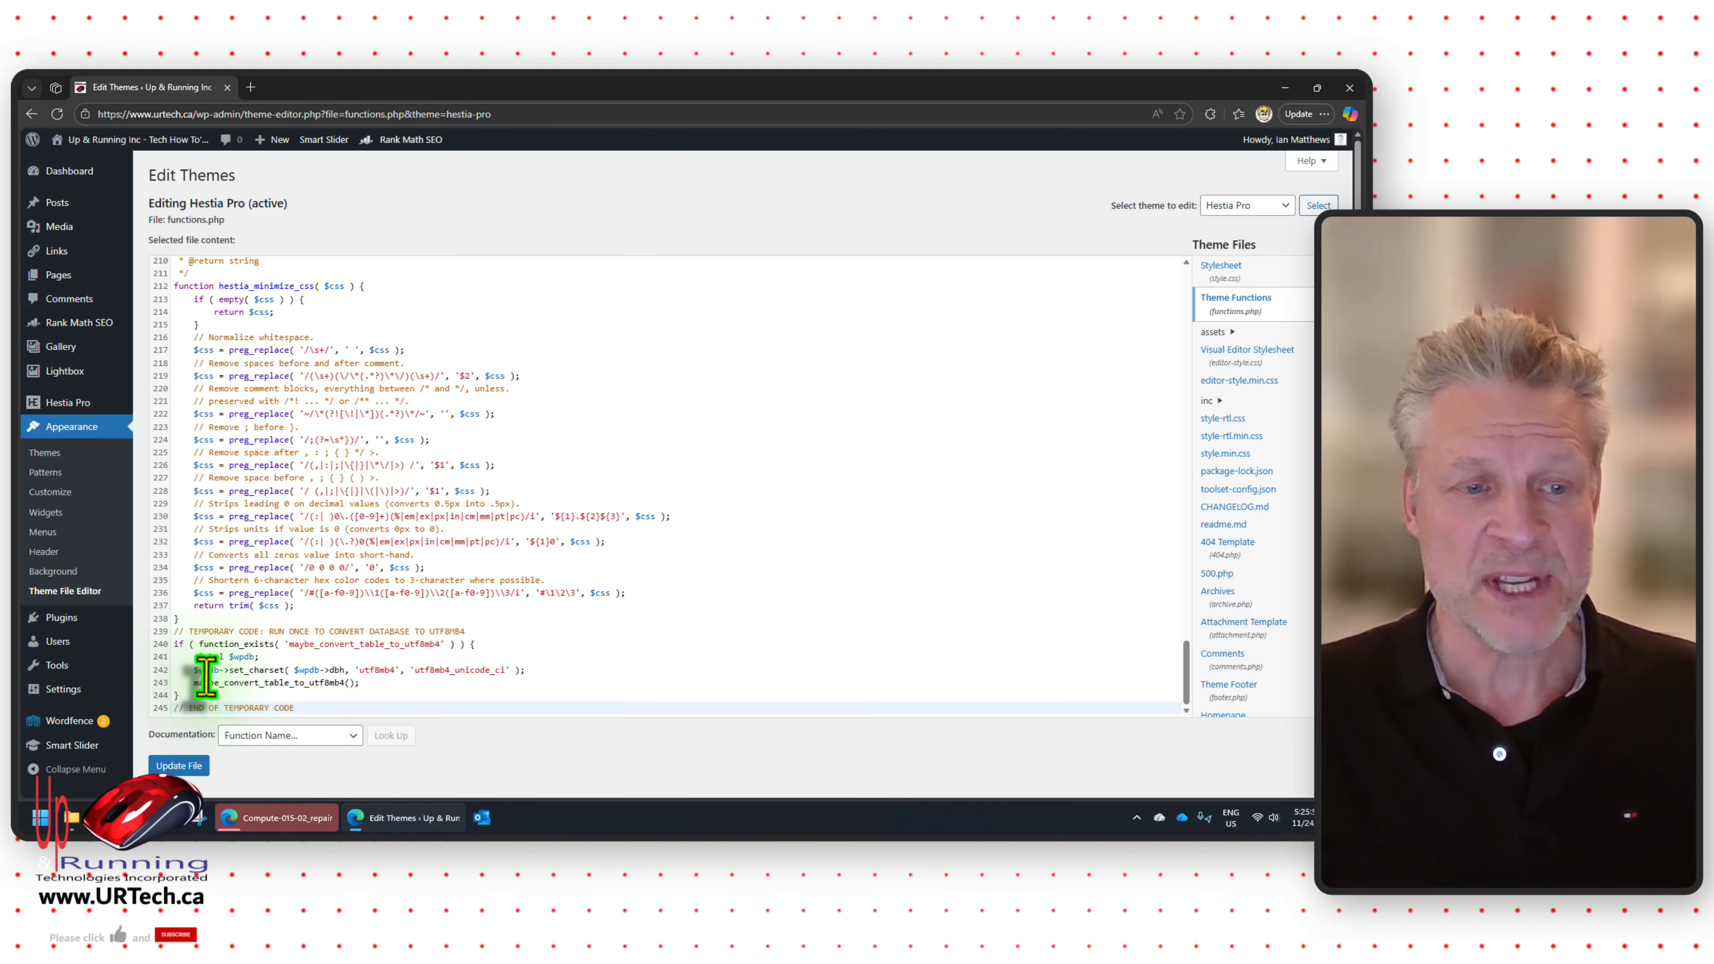
# Step: Check the utf8mb4 charset line in the temporary code and save the edited functions.php
pyautogui.moveTo(264, 671); pyautogui.dragTo(399, 671)
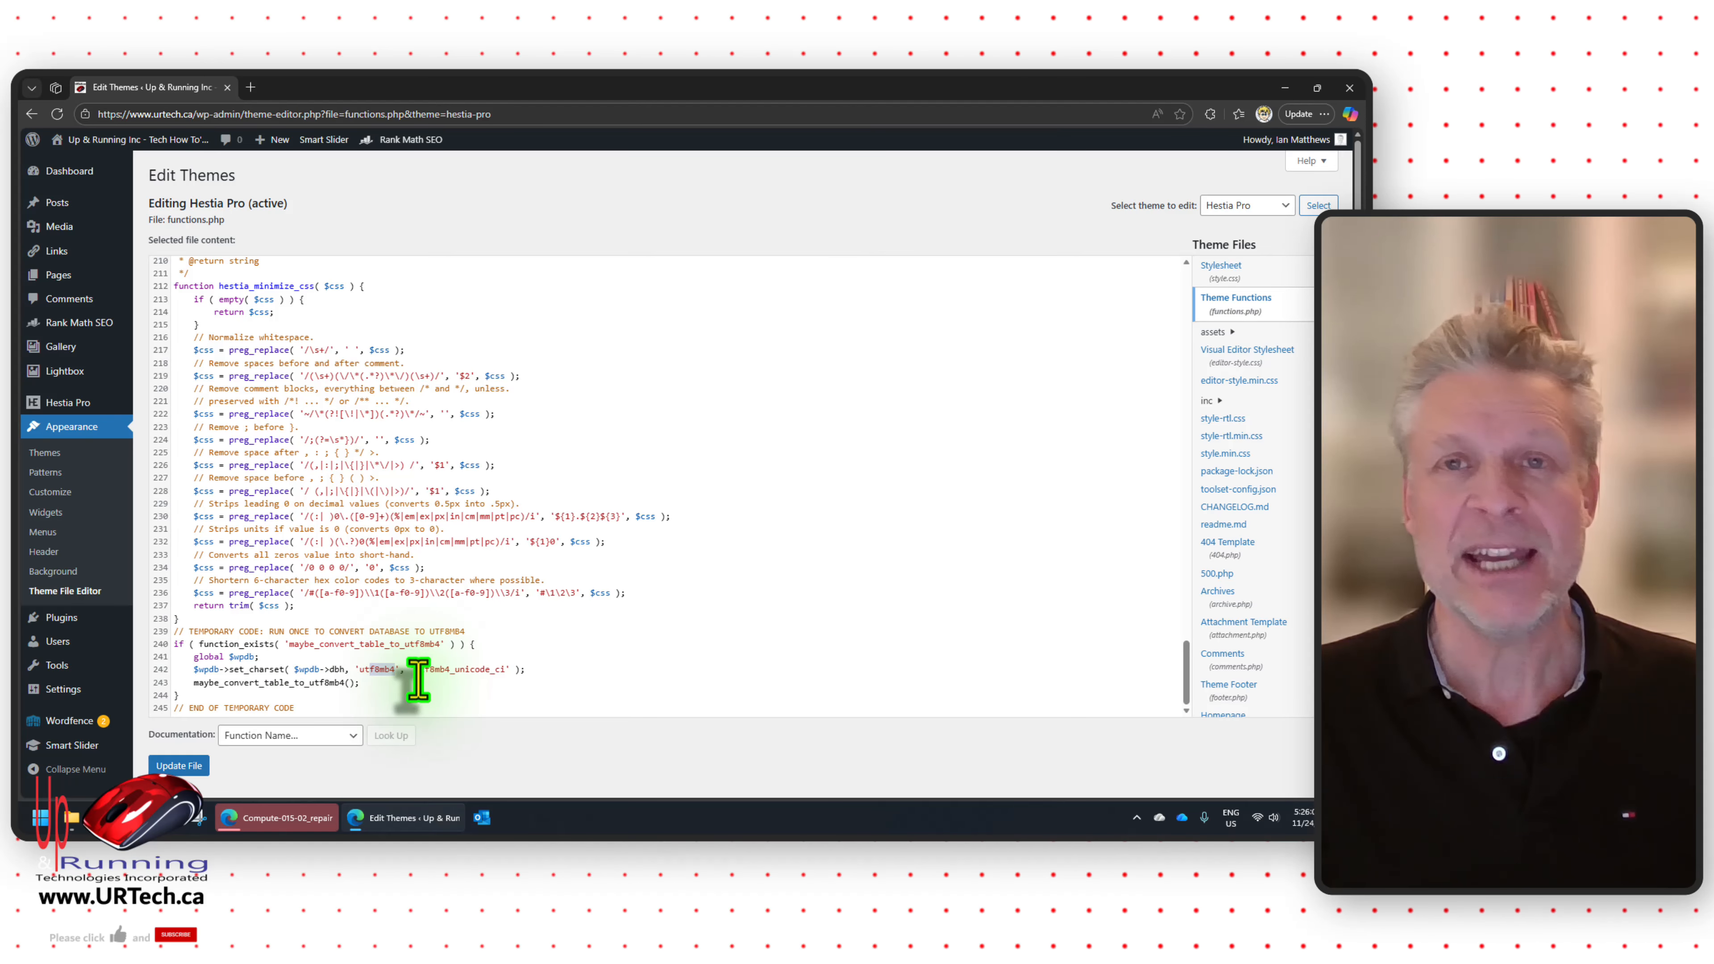
pyautogui.click(566, 682)
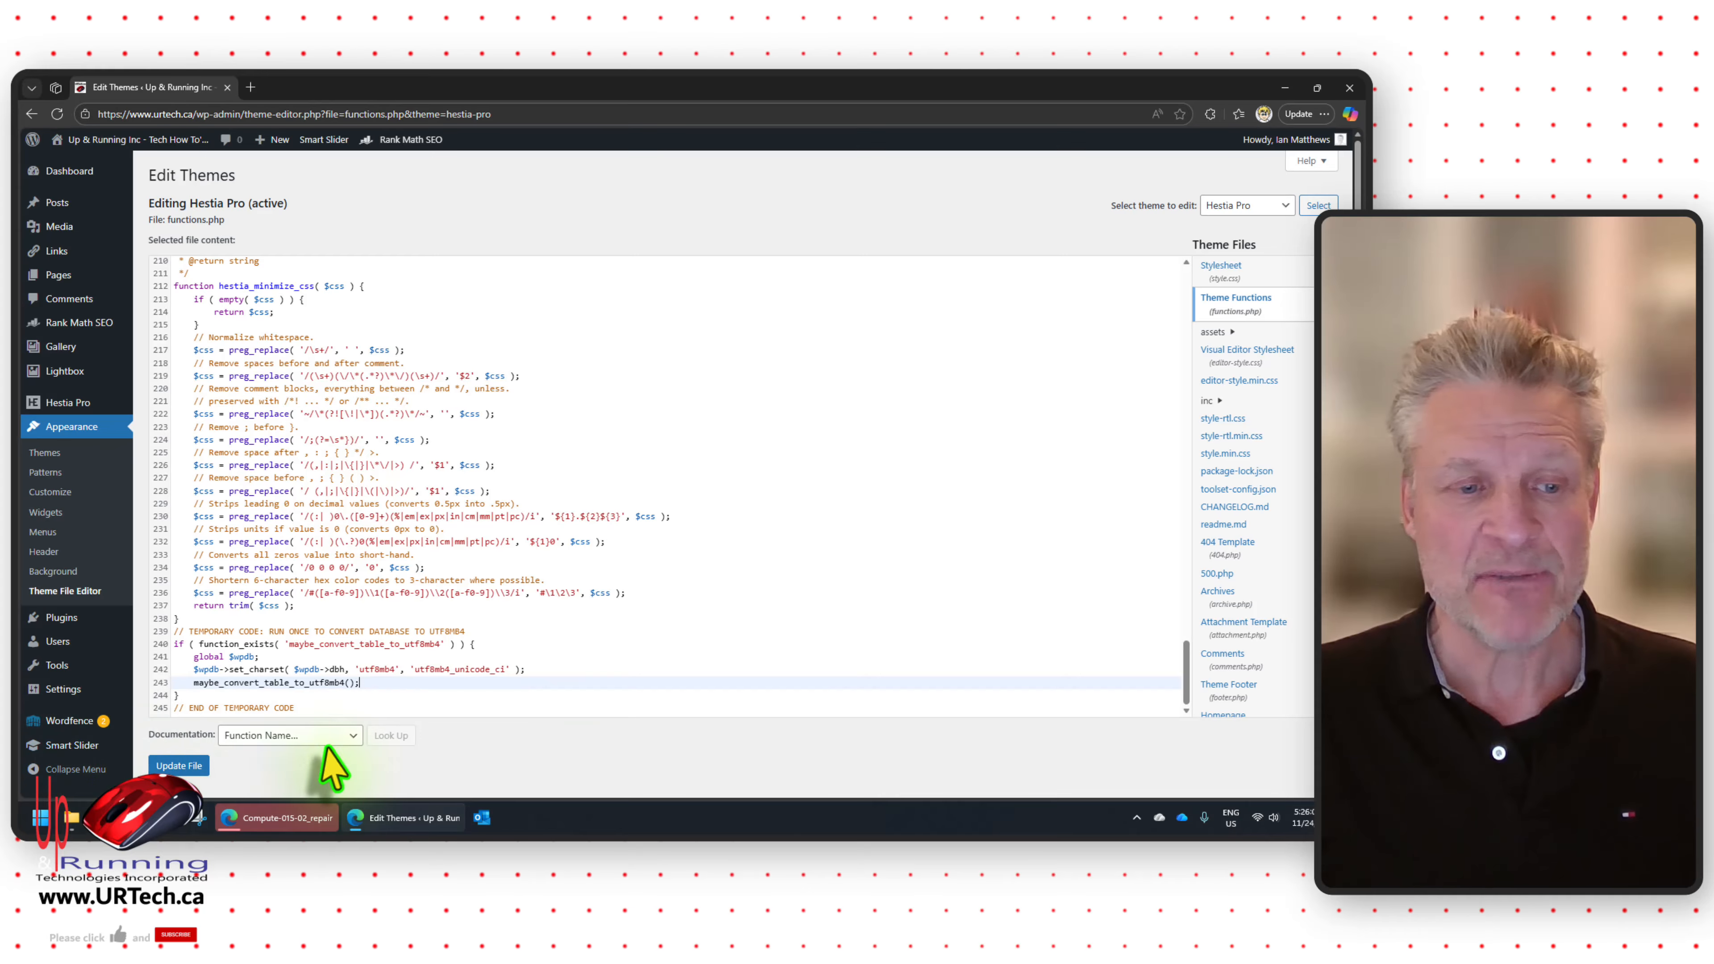
pyautogui.scroll(-1, 270, 749)
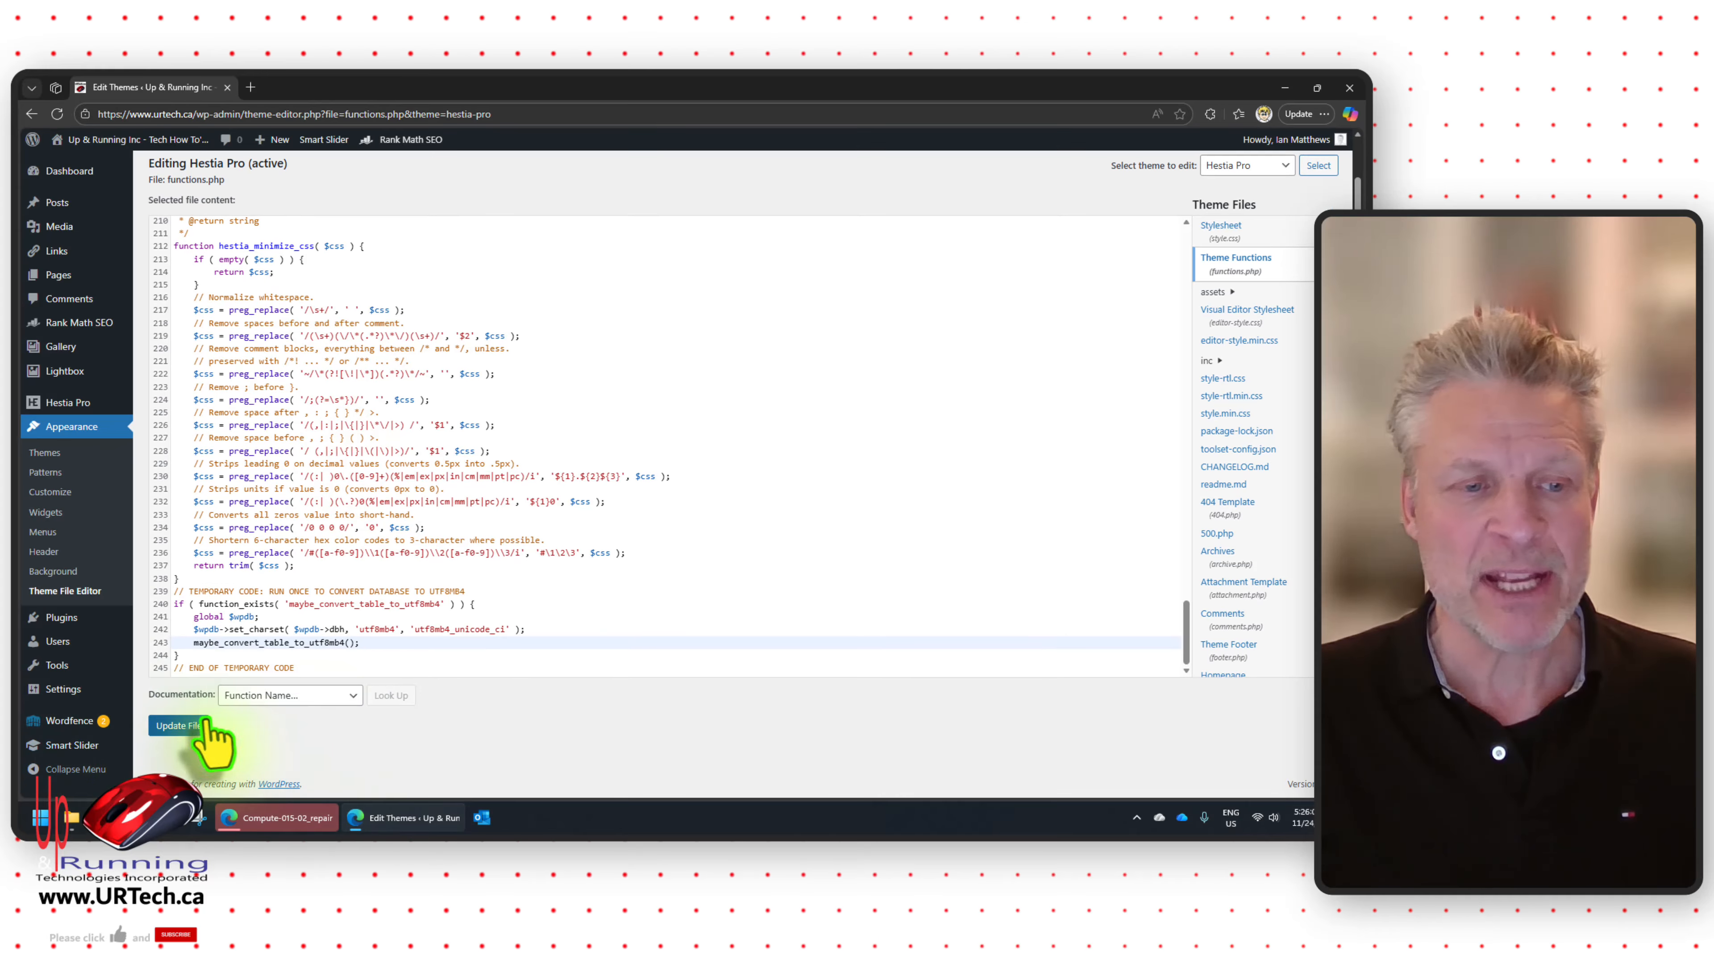
pyautogui.click(183, 726)
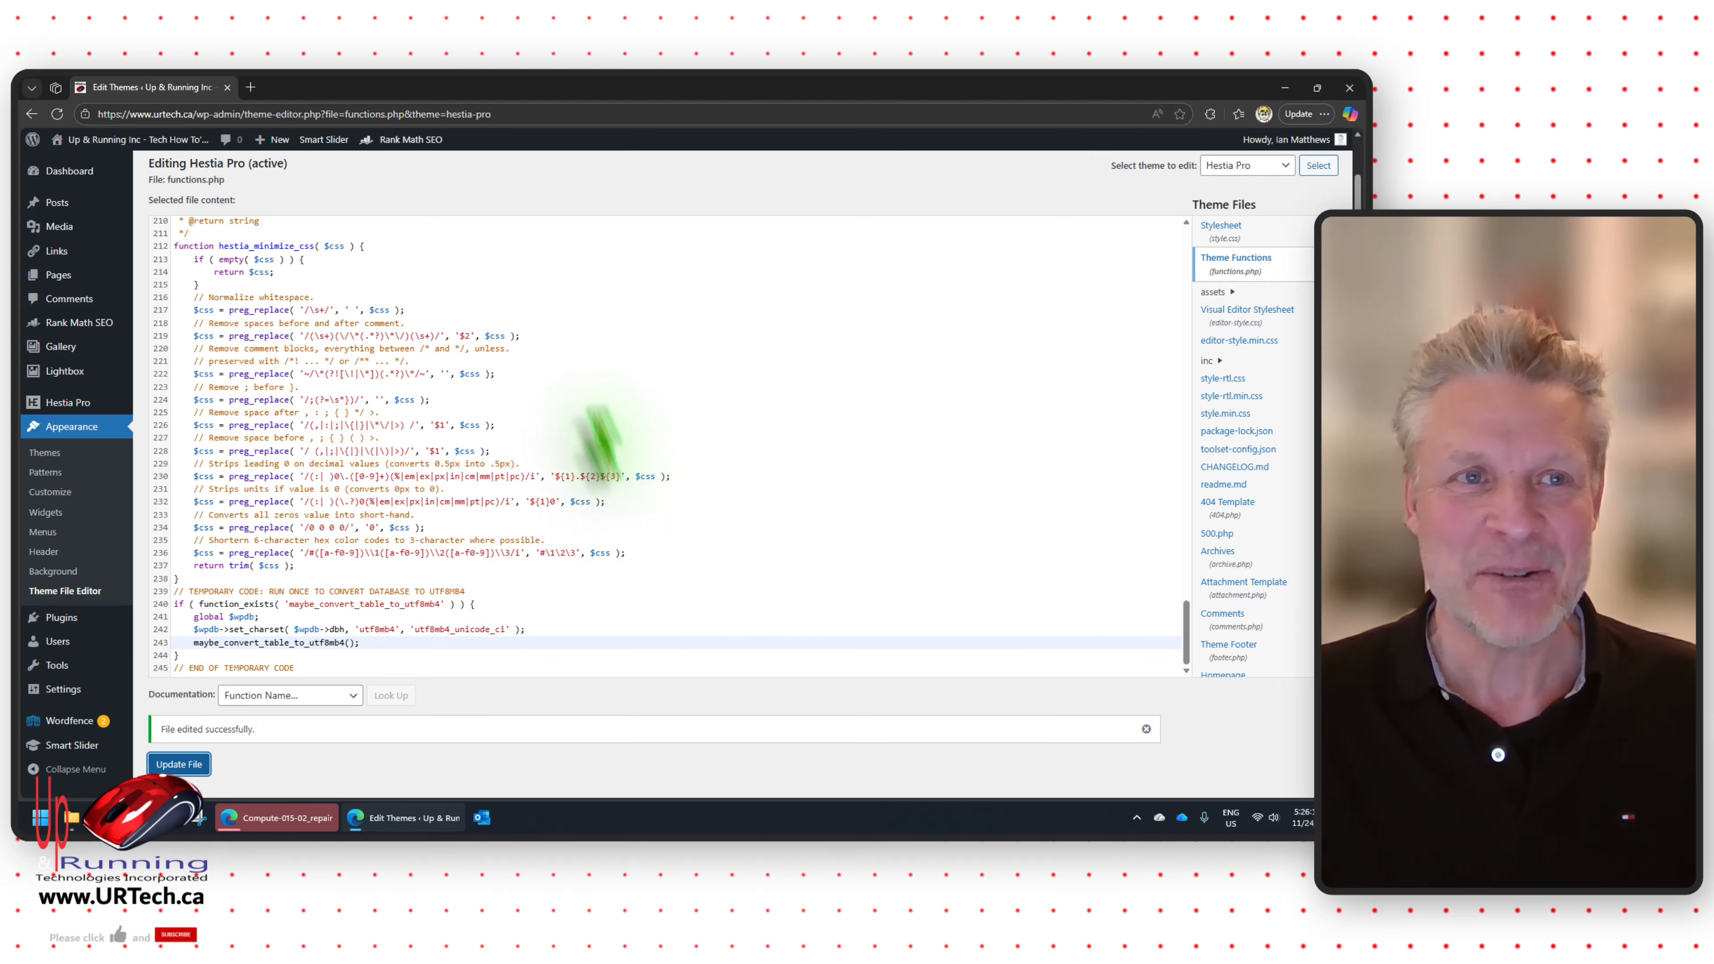
# Step: Load the URTech site's home page in a new browser tab to run the temporary code, and close that tab
pyautogui.click(251, 88)
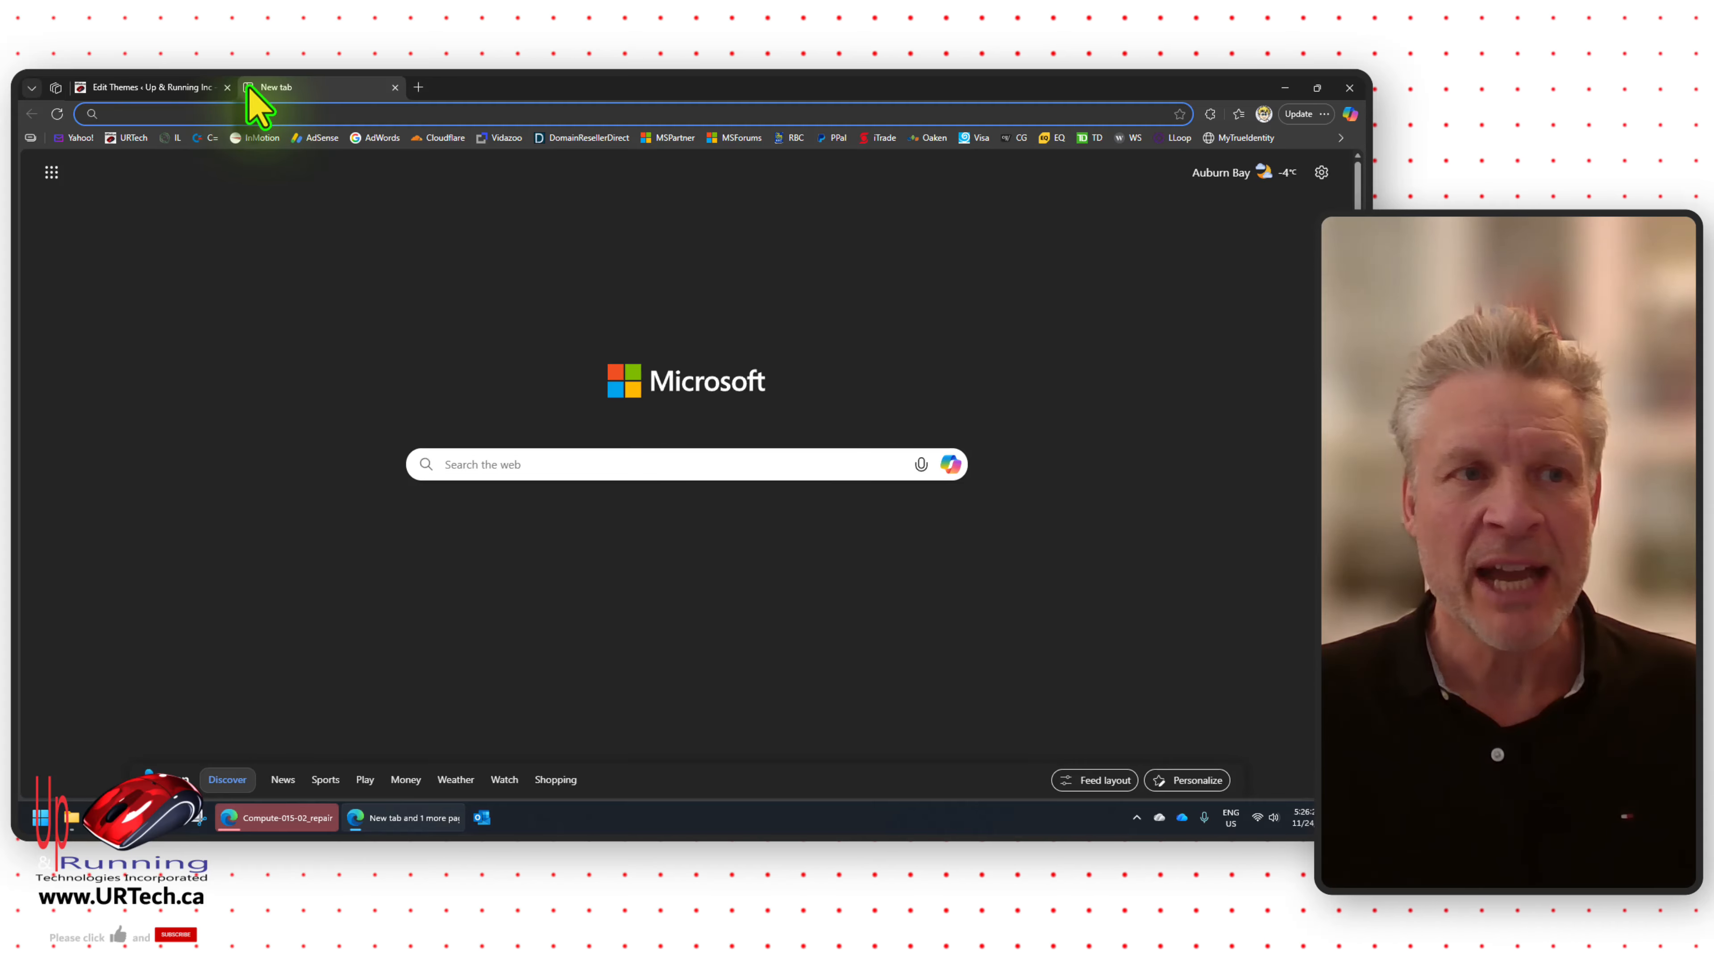
pyautogui.click(128, 138)
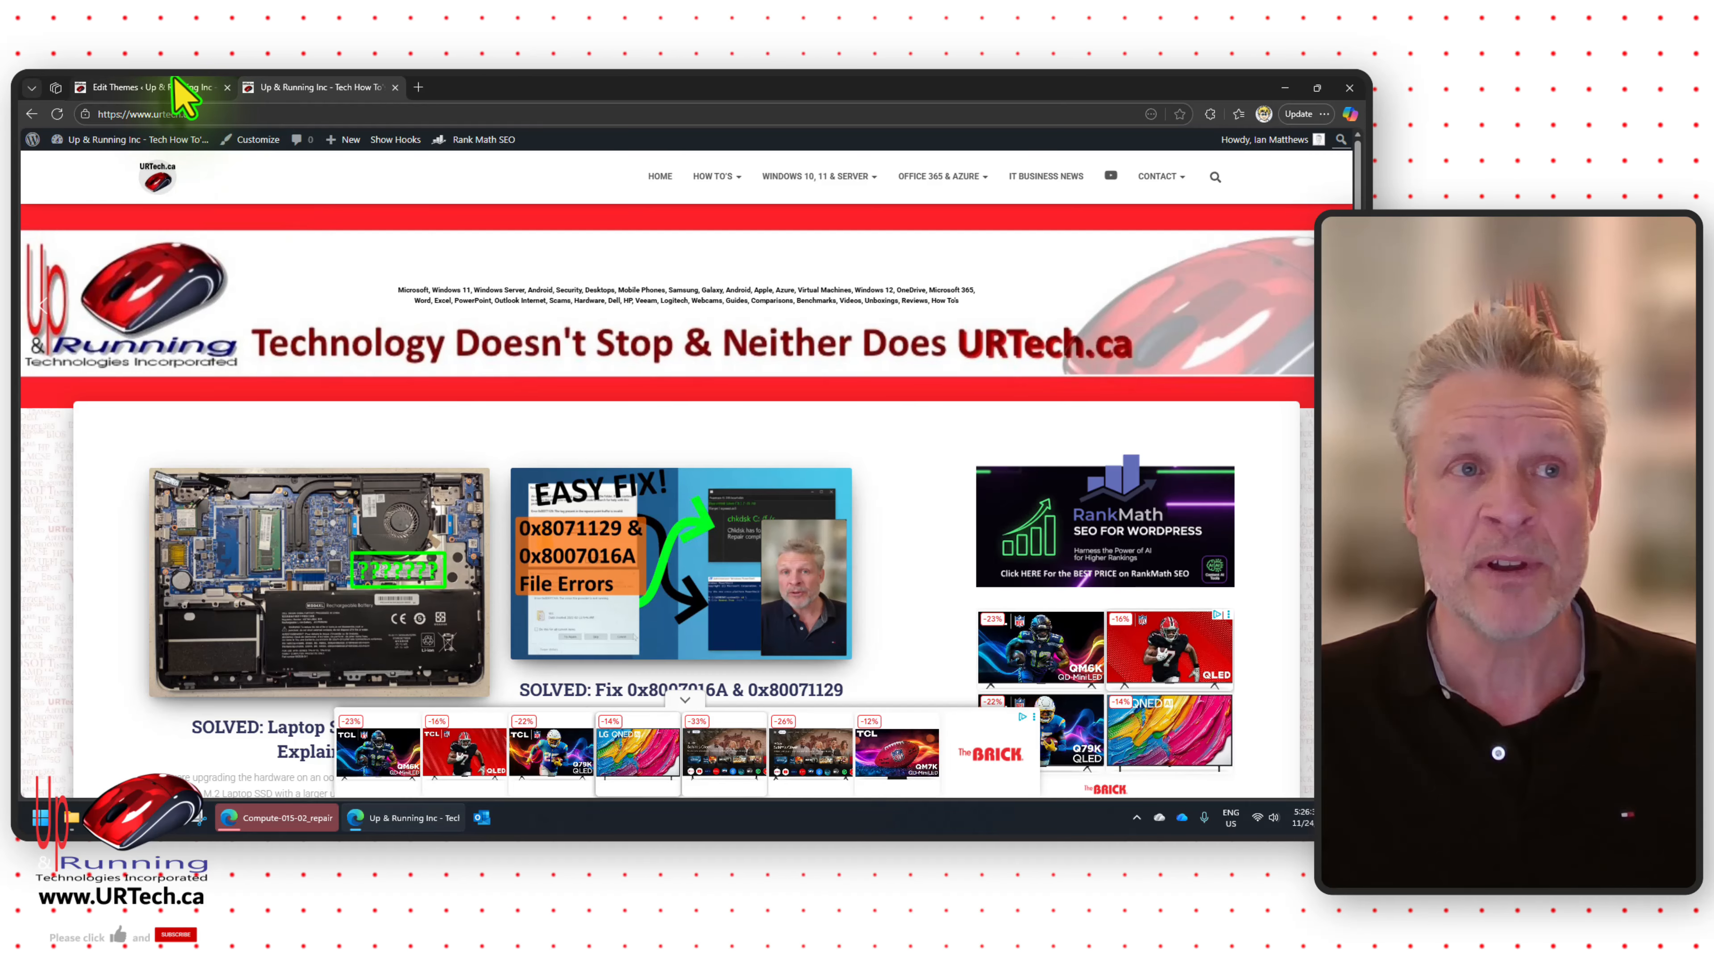
pyautogui.hotkey('ctrl', 'w')
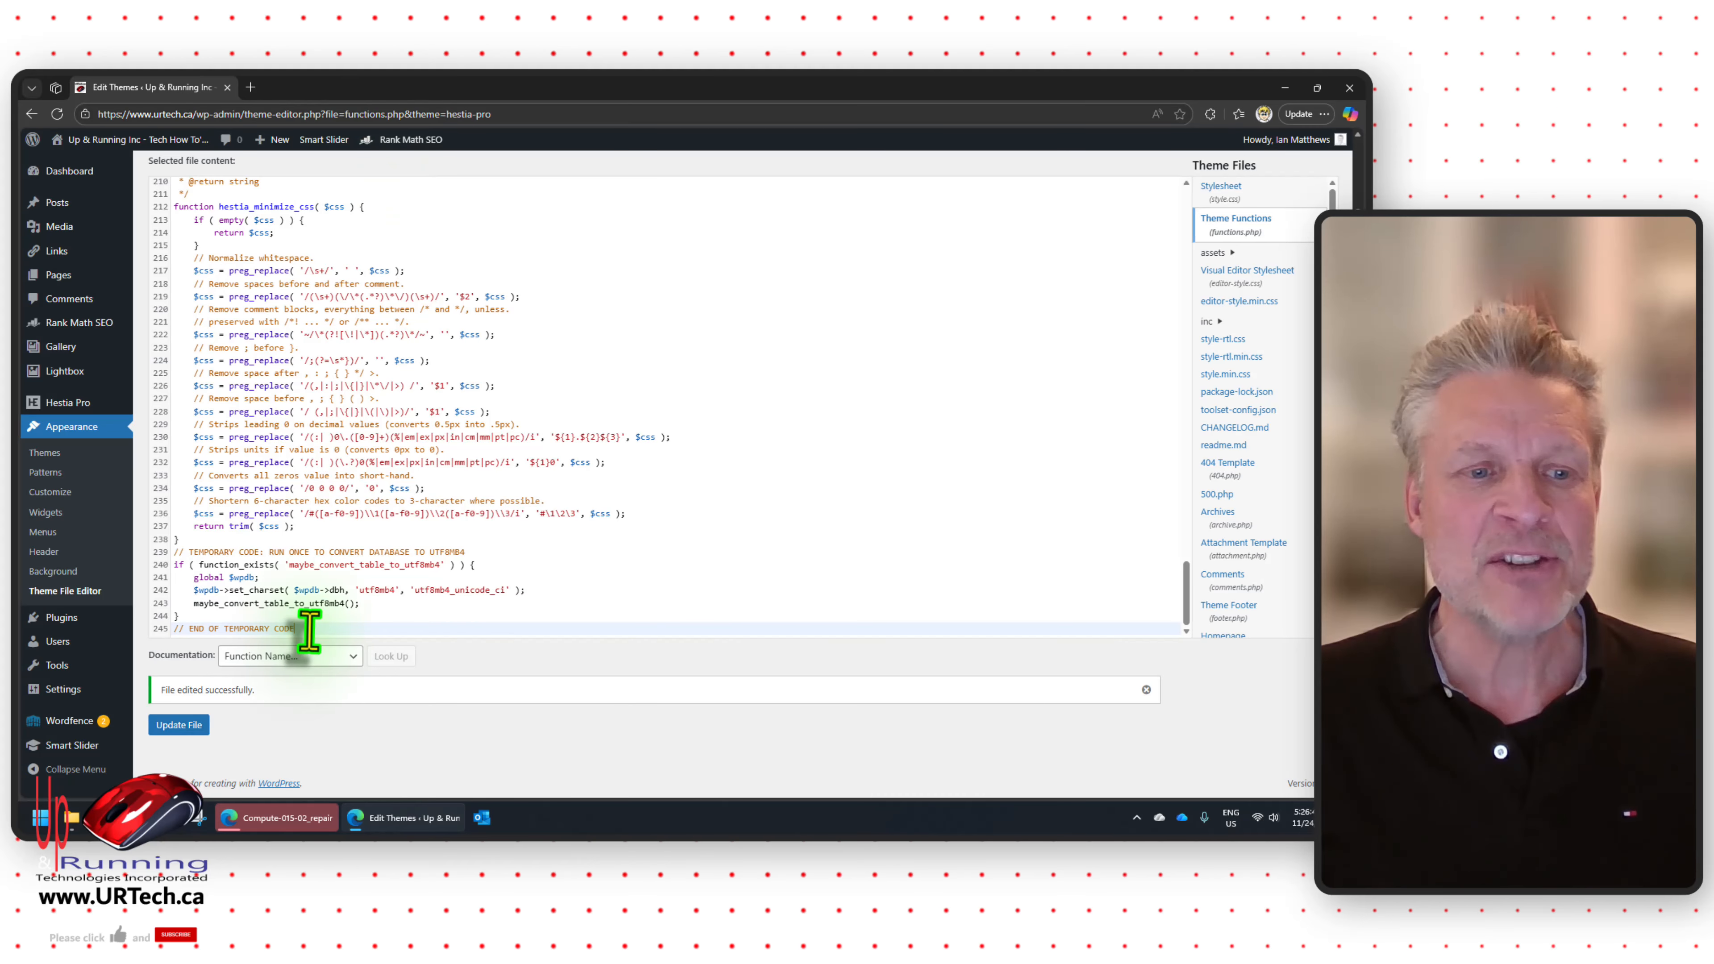
# Step: Delete the temporary utf8mb4 conversion code from the end of functions.php and save the file
pyautogui.moveTo(309, 631); pyautogui.dragTo(174, 552)
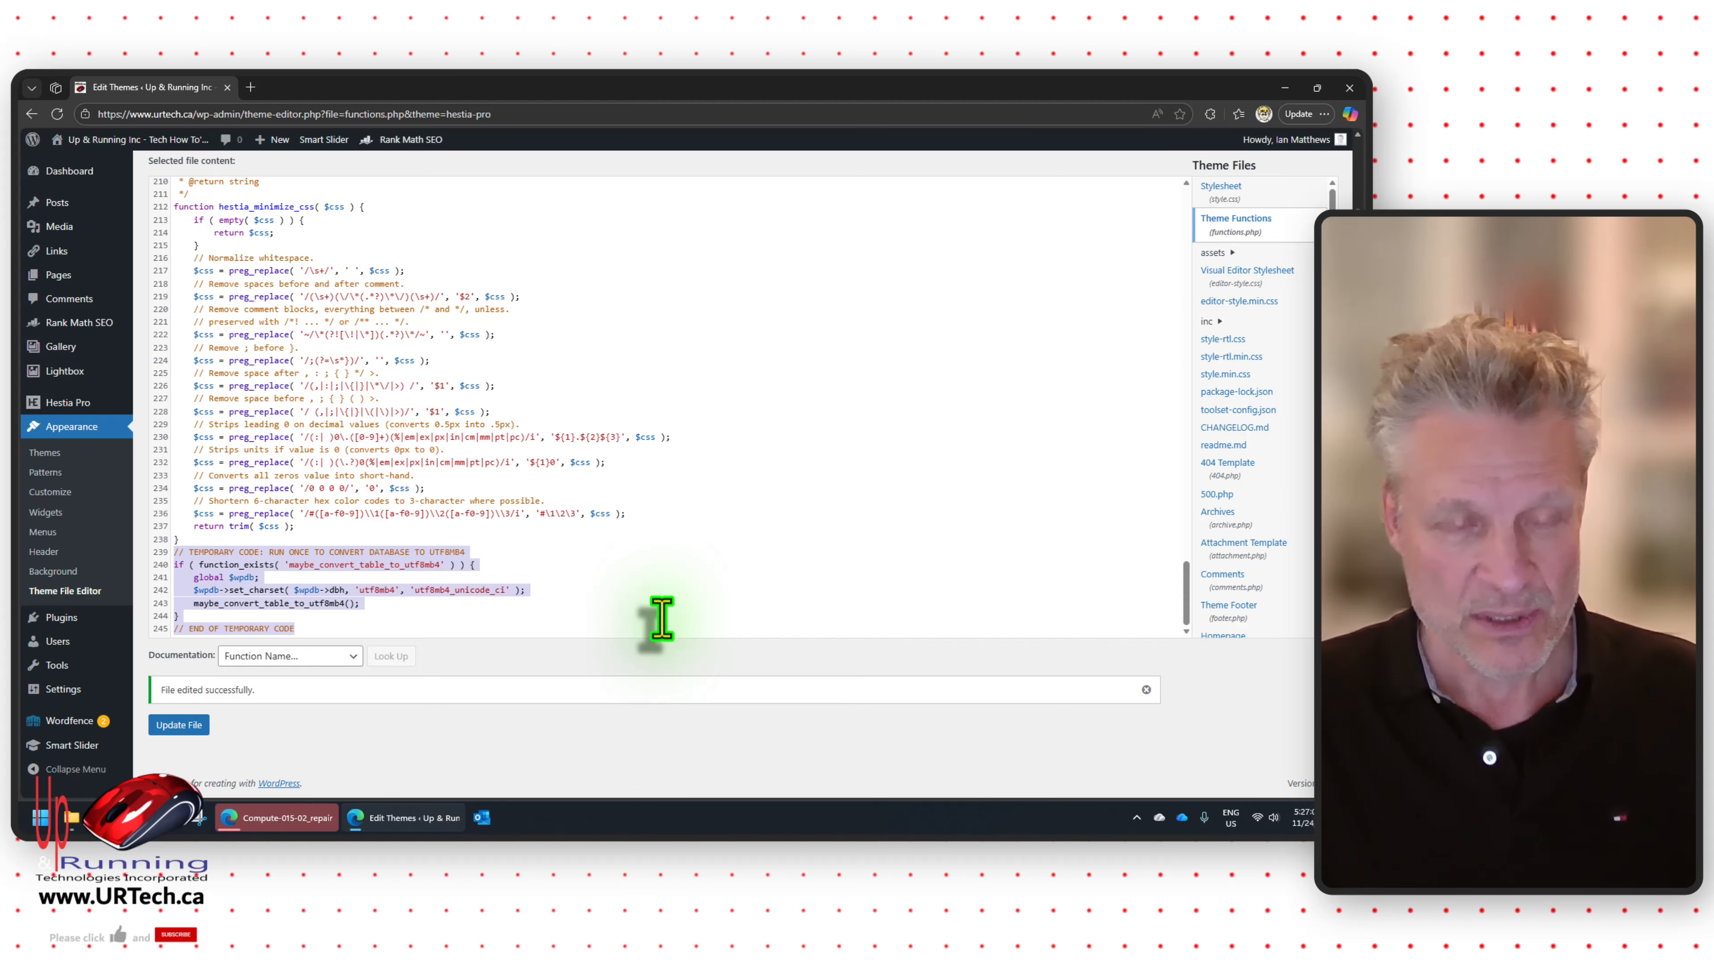
pyautogui.press('Delete')
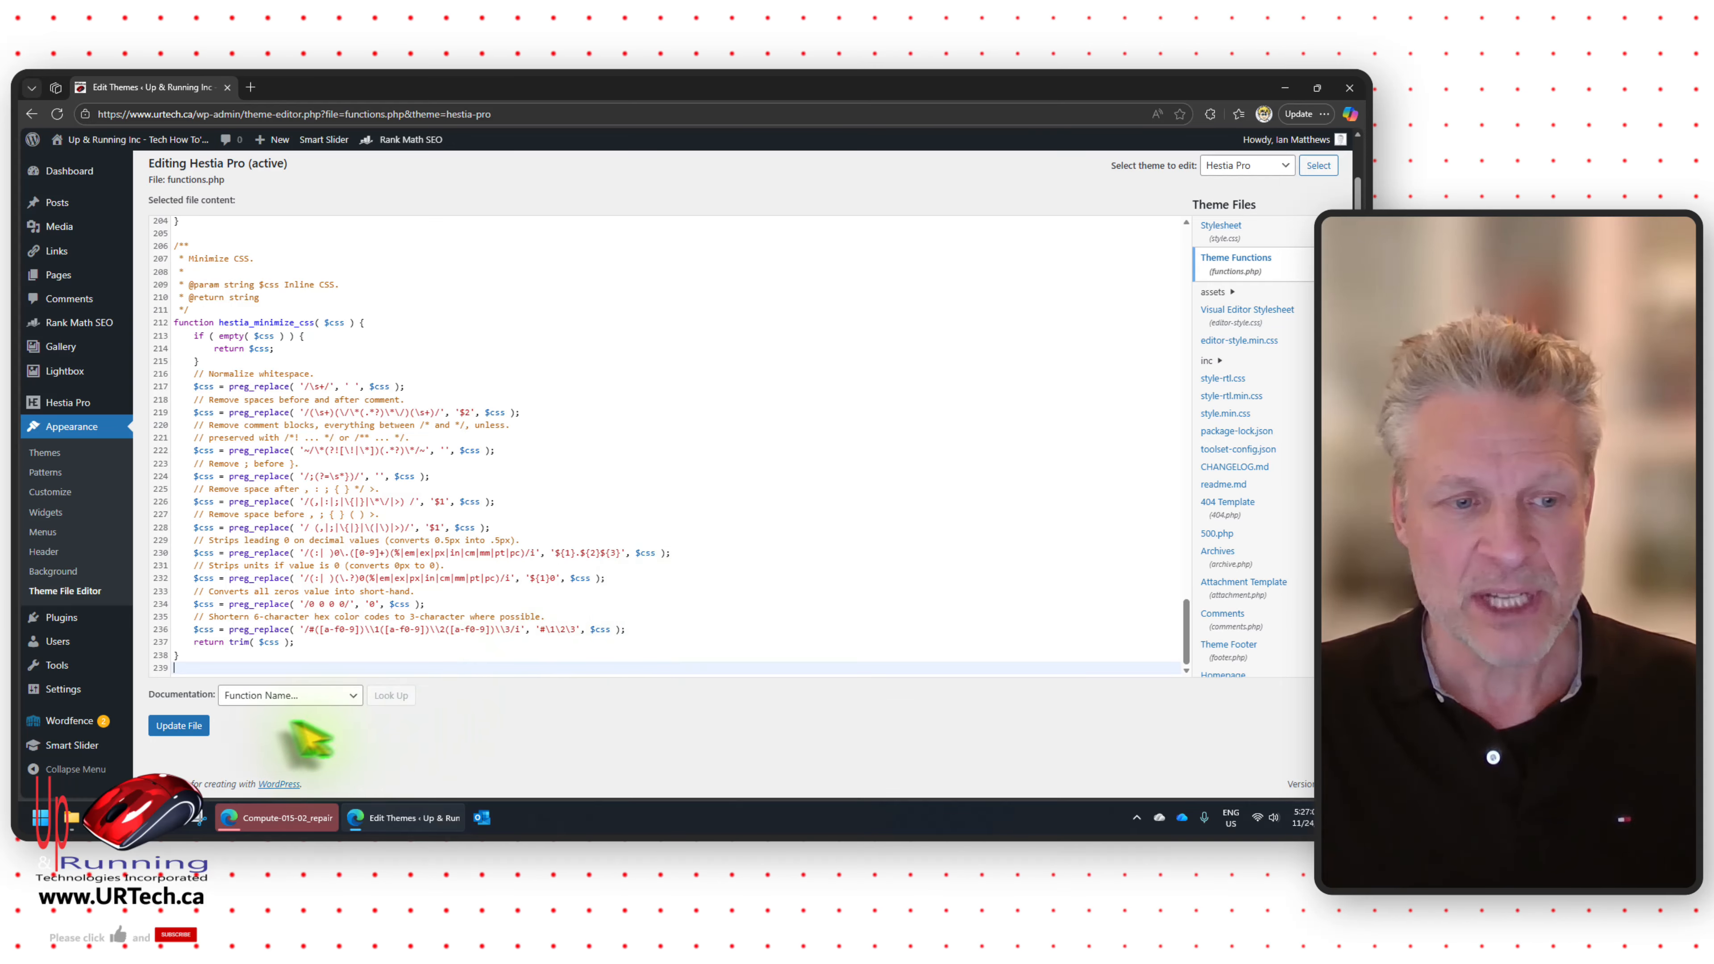
pyautogui.click(178, 724)
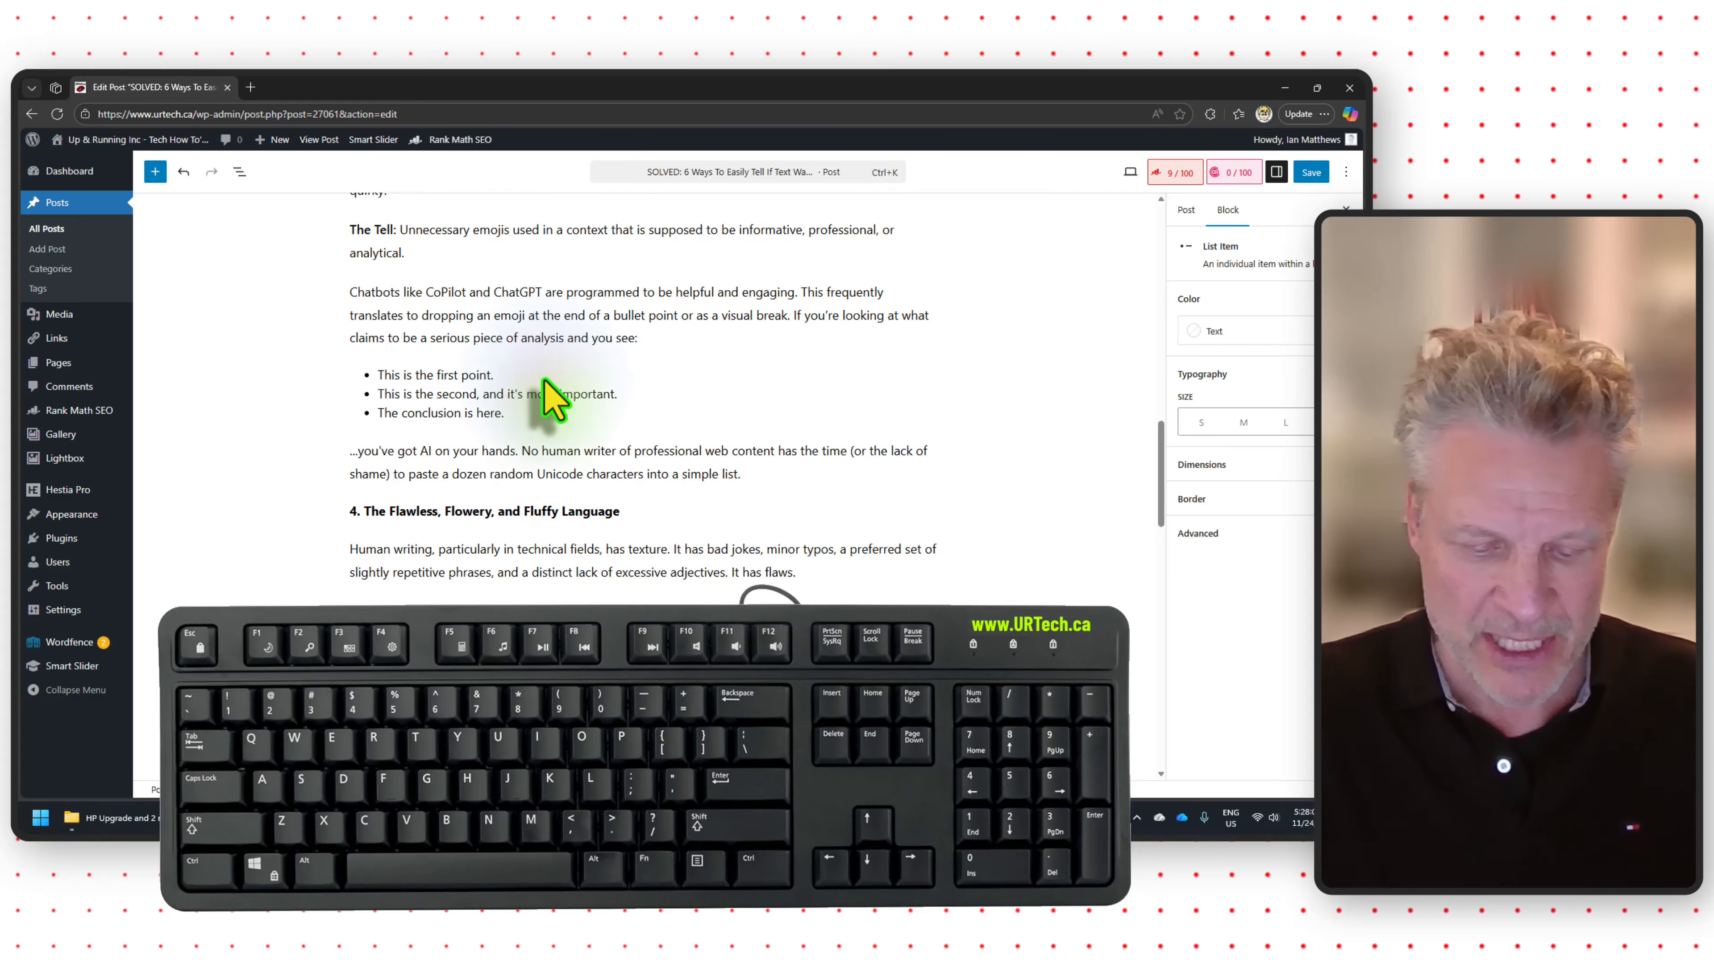
# Step: Insert a bee emoji after "This is the first point." in the post's bullet list
pyautogui.press('super+period')
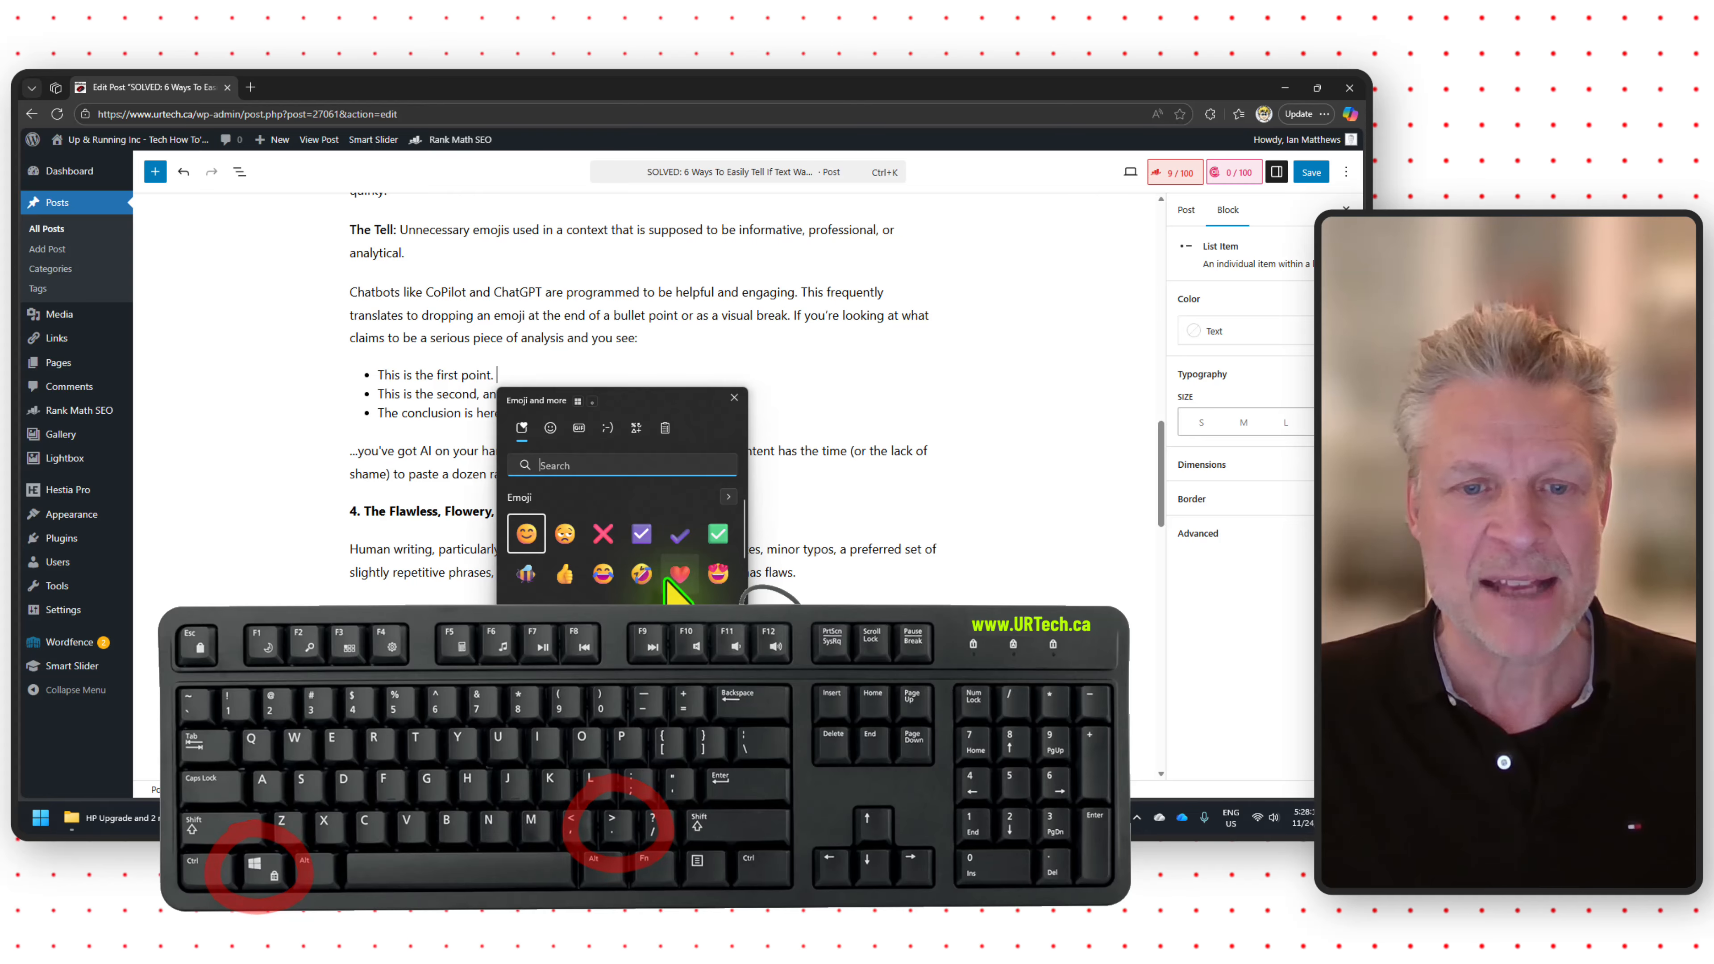
pyautogui.click(527, 573)
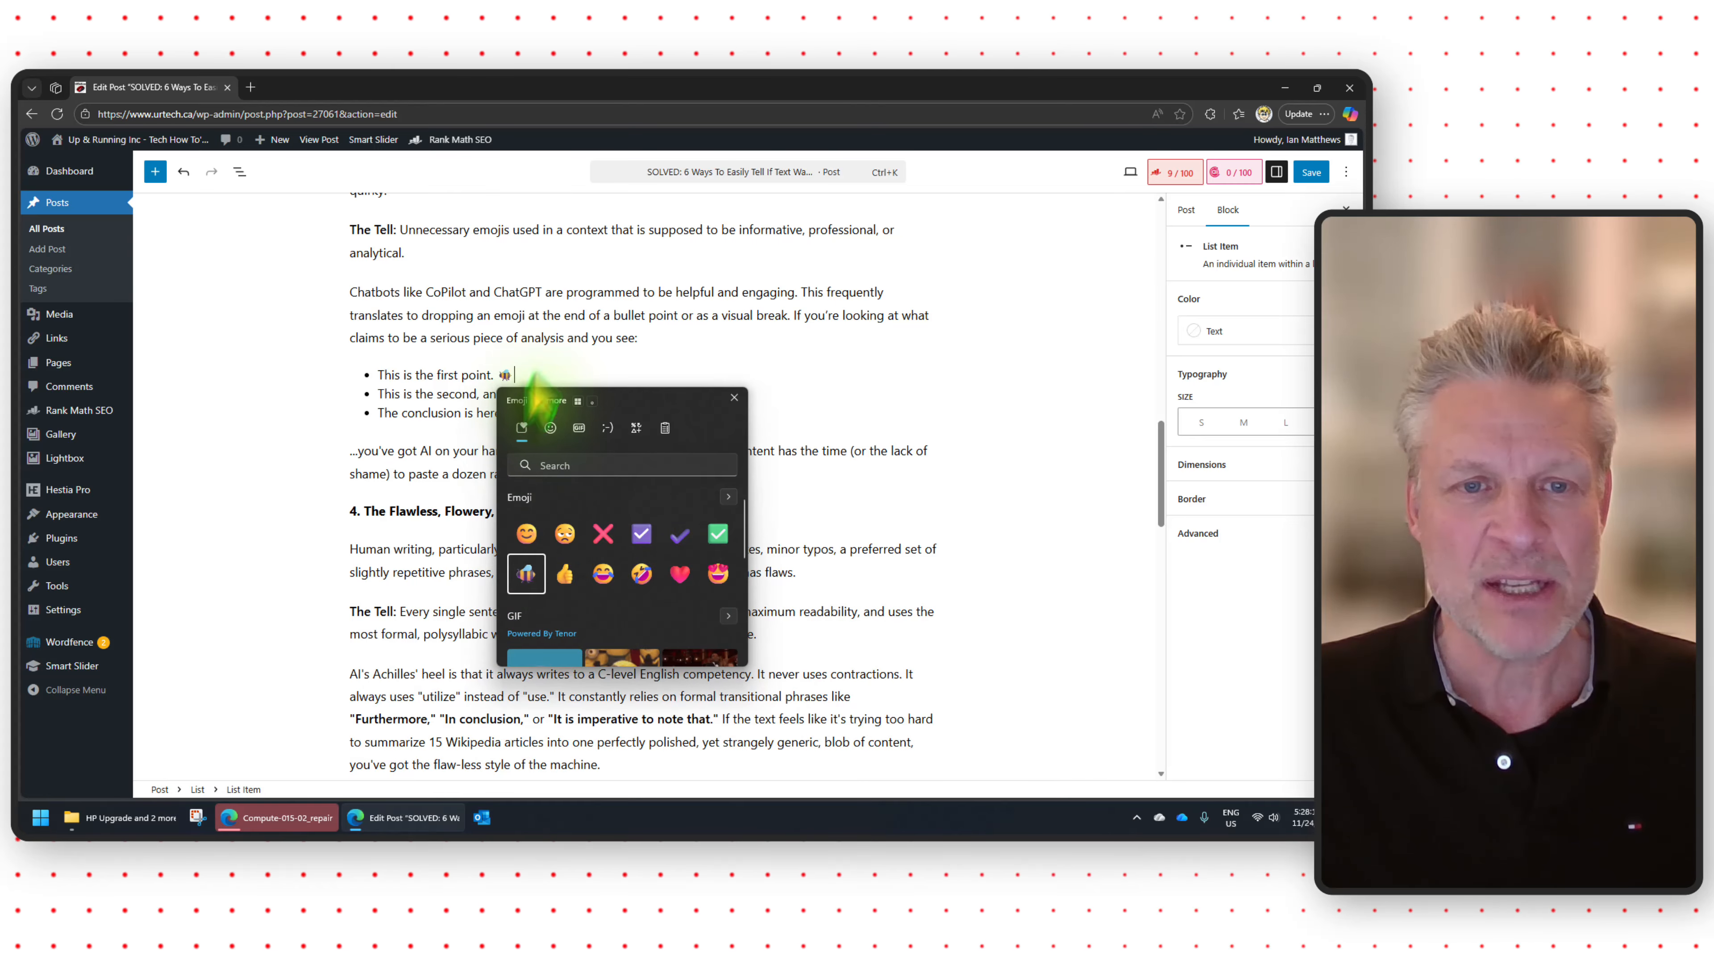
pyautogui.click(566, 372)
# Step: Insert a double exclamation mark emoji after "This is the second, and it's more important." in the post's bullet list
pyautogui.click(637, 393)
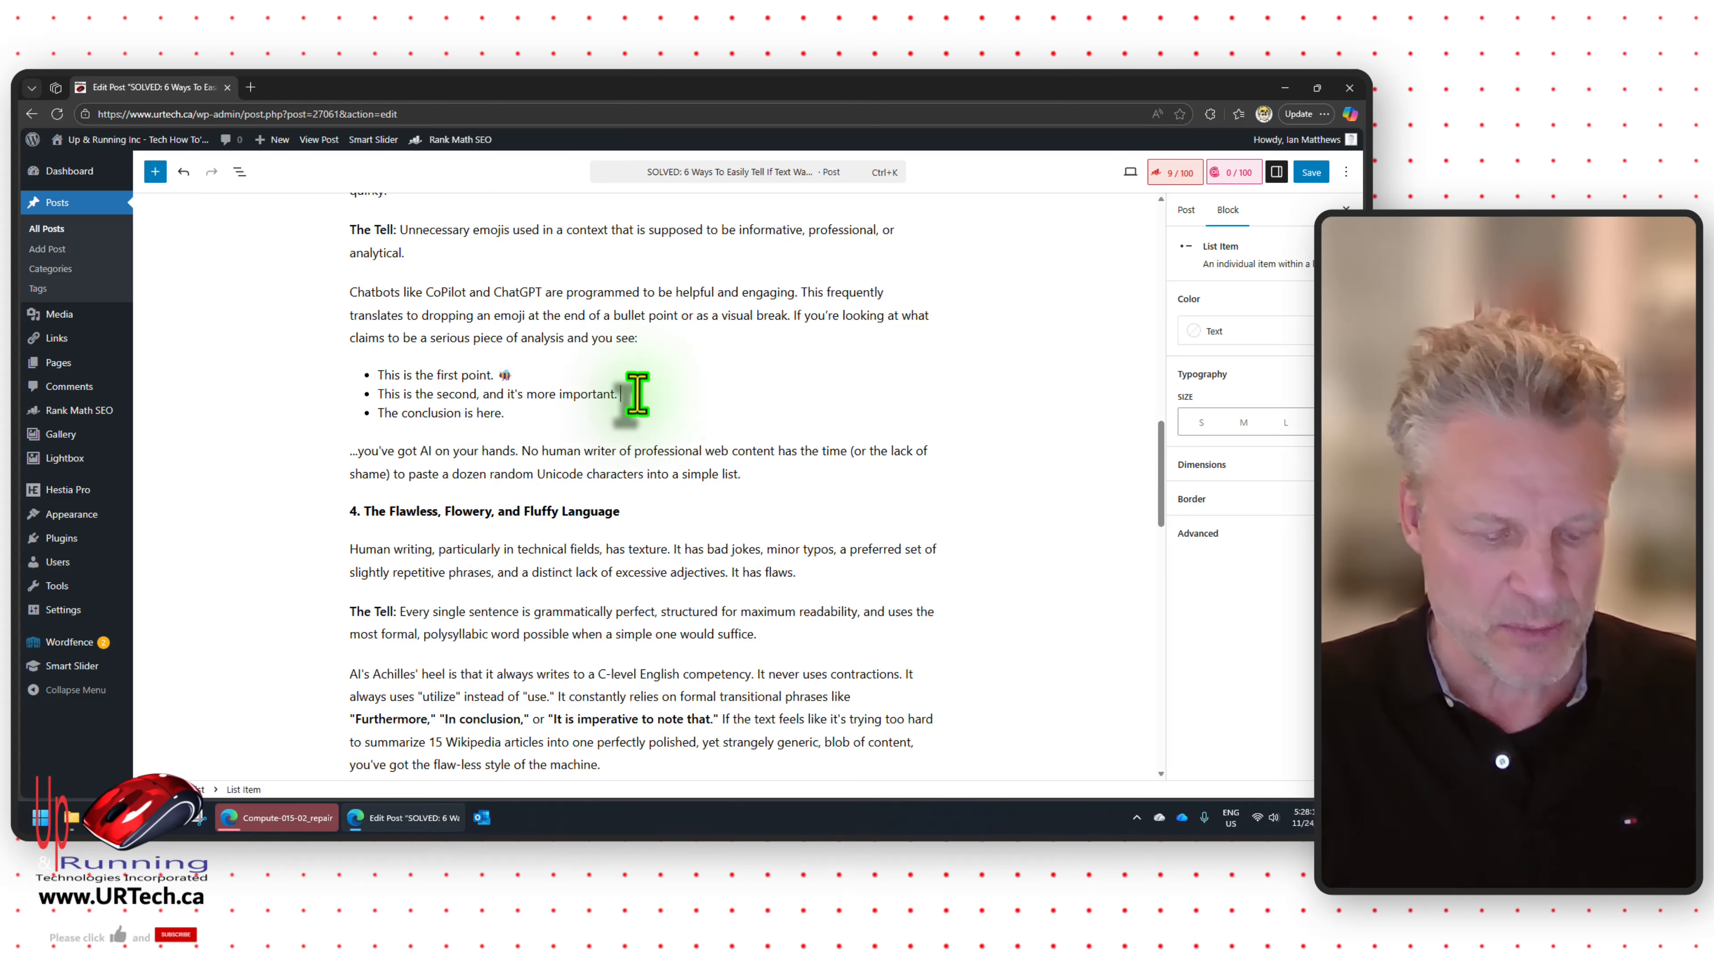
pyautogui.press('super+period')
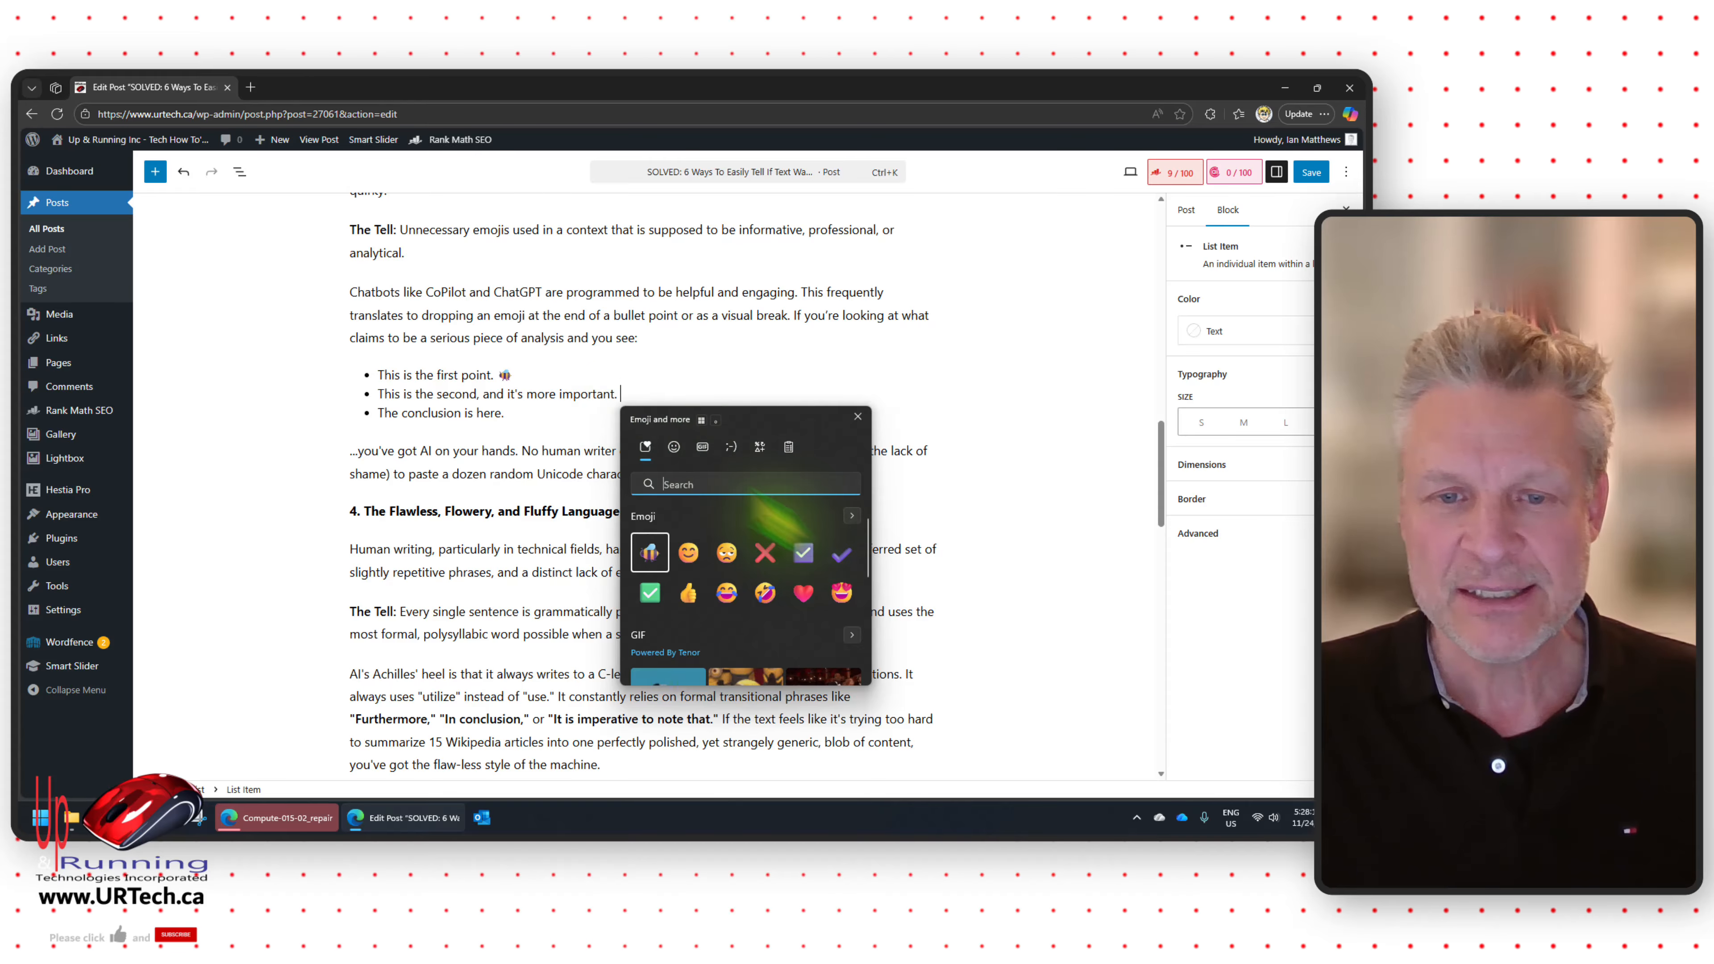
pyautogui.write('excla')
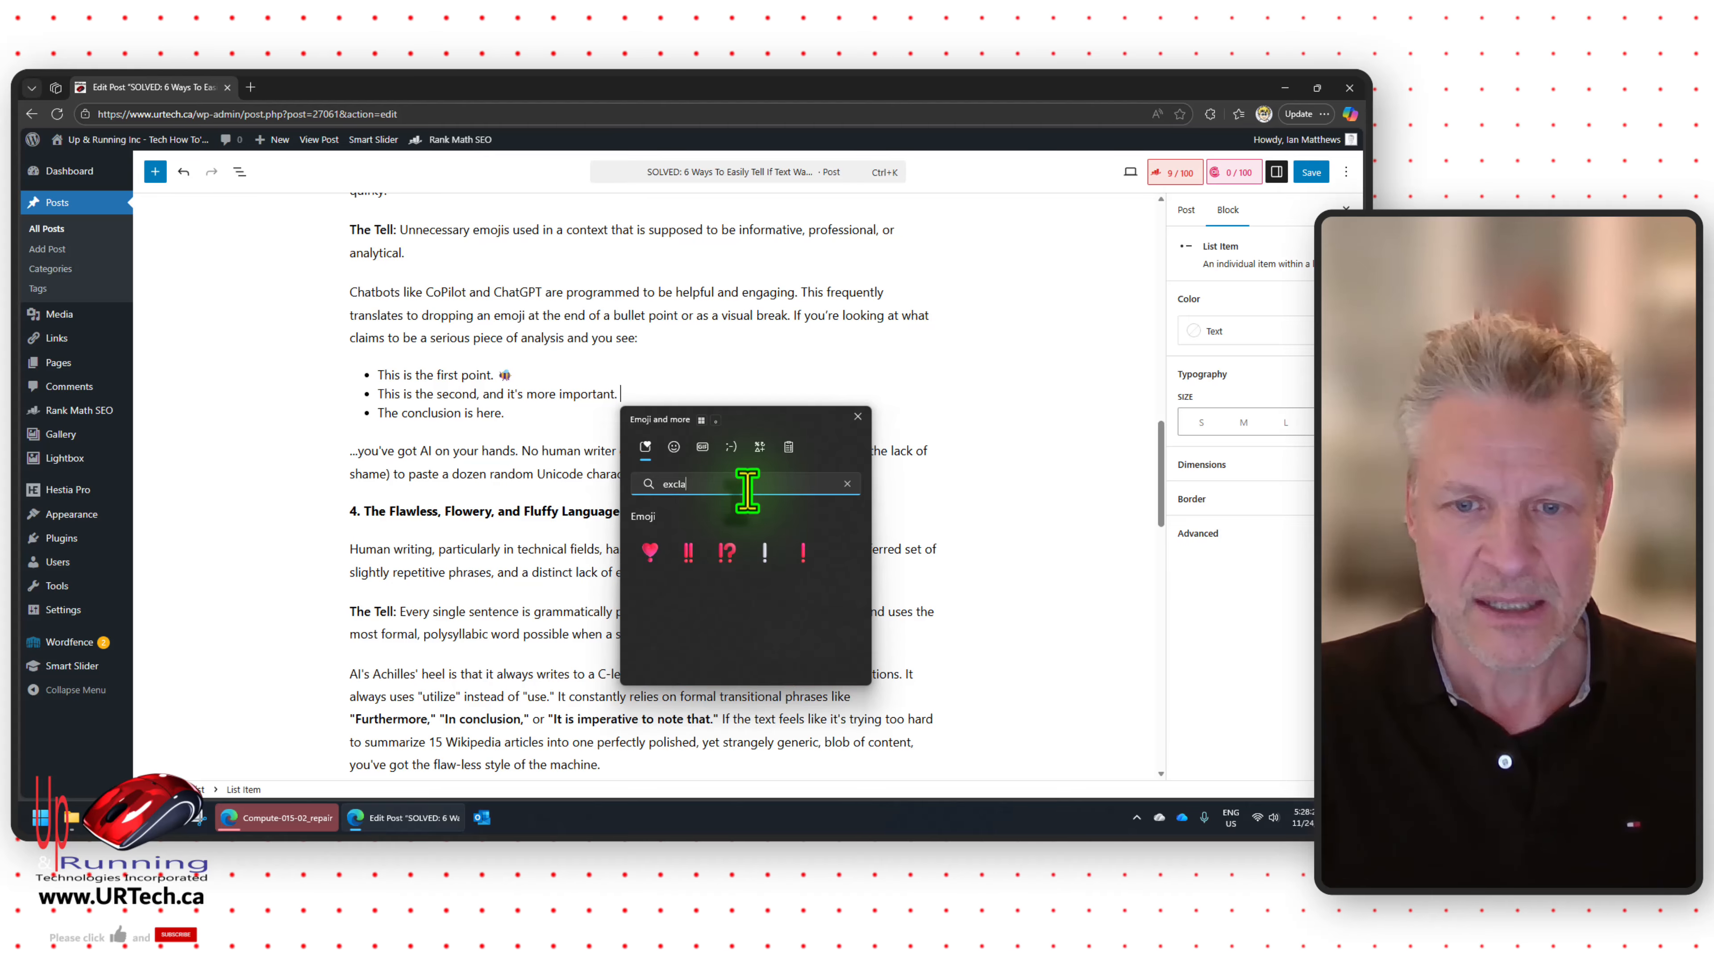
pyautogui.click(689, 552)
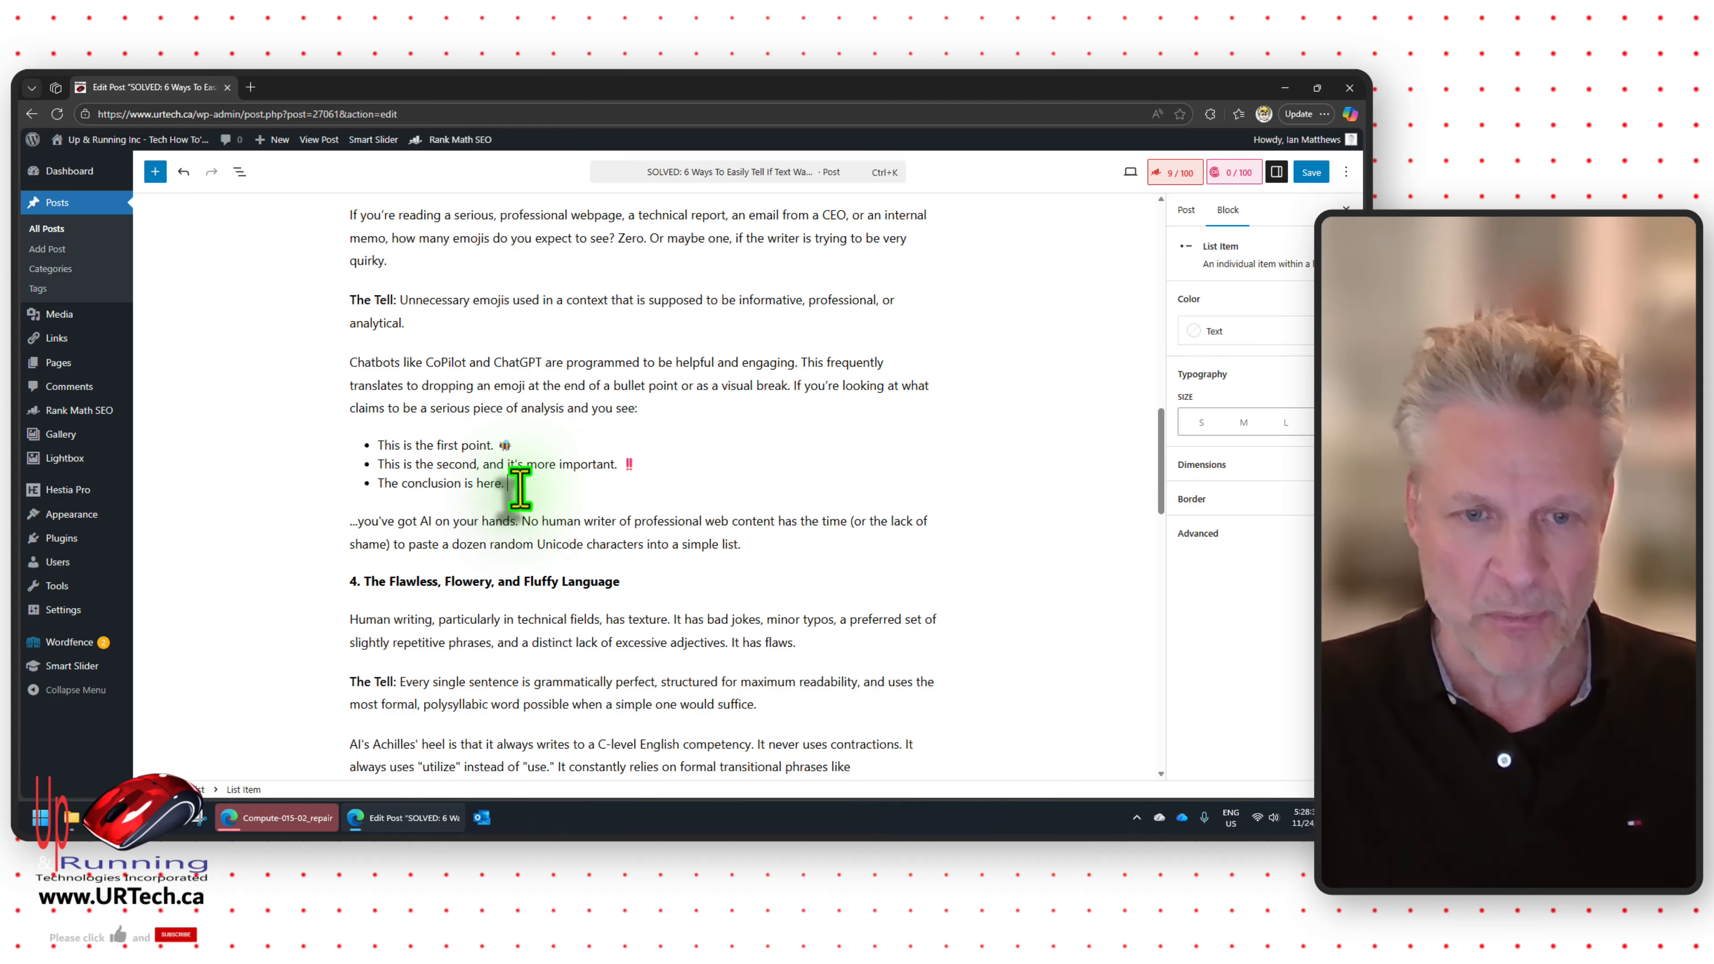
# Step: Insert the explosion emoji, found by searching for "bomb", after "The conclusion is here." in the post's bullet list
pyautogui.press('super+period')
pyautogui.write('b')
pyautogui.write('oom')
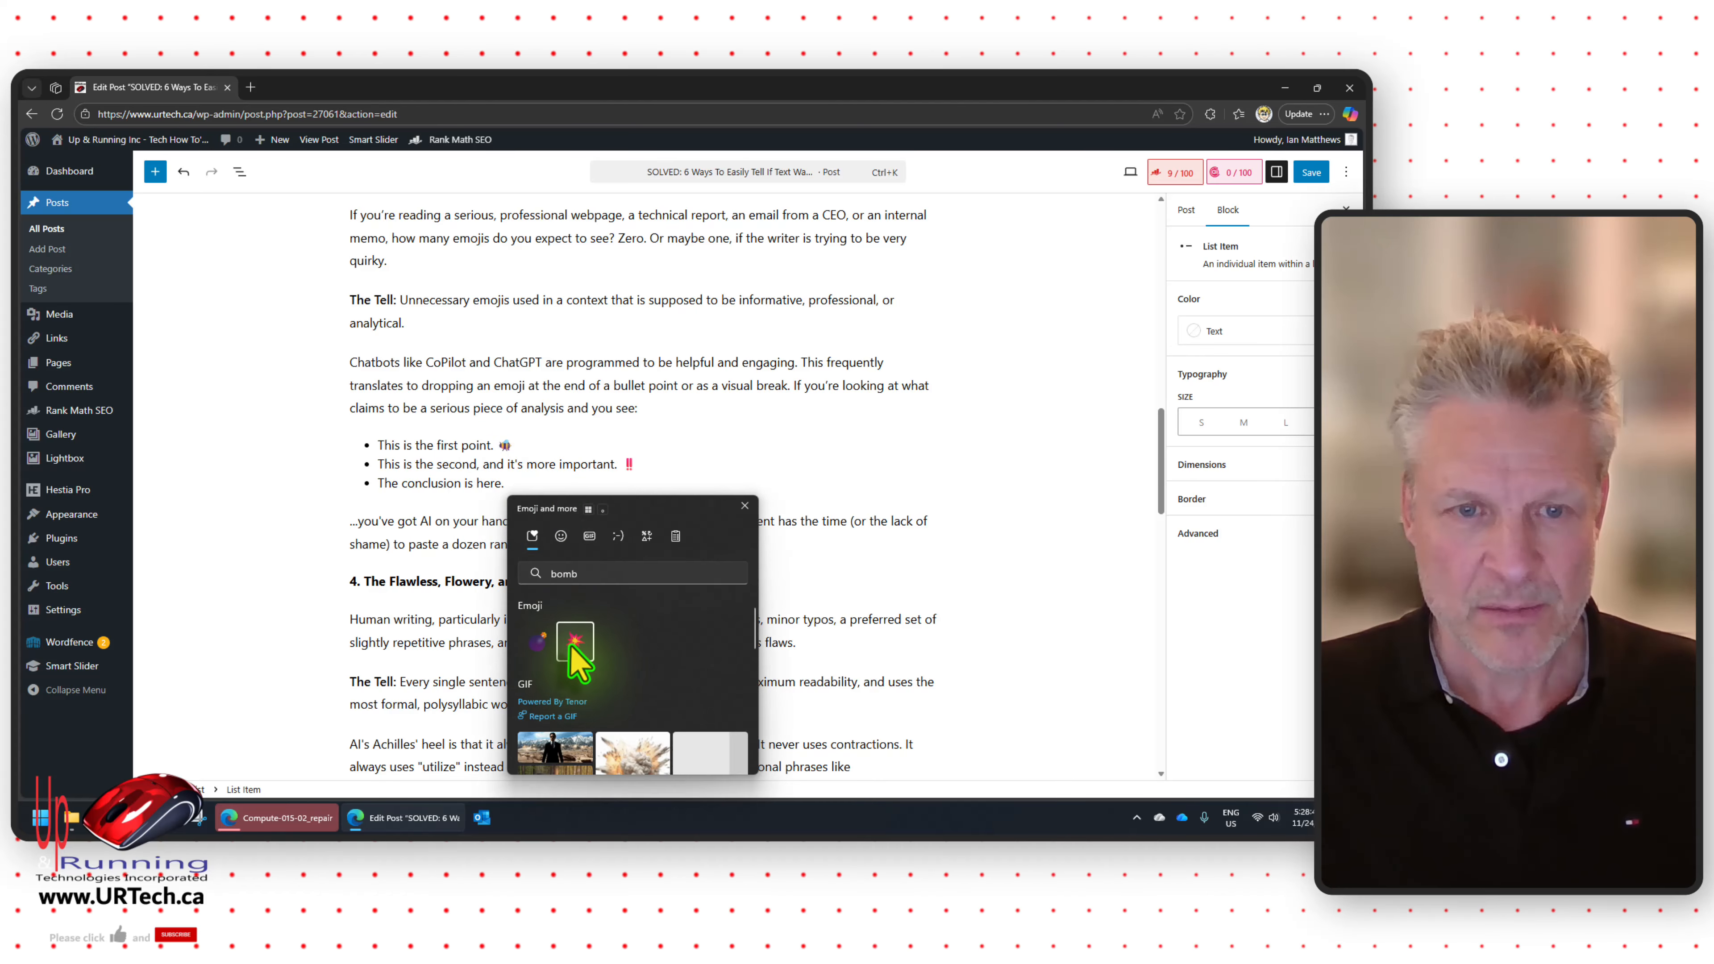
pyautogui.click(575, 645)
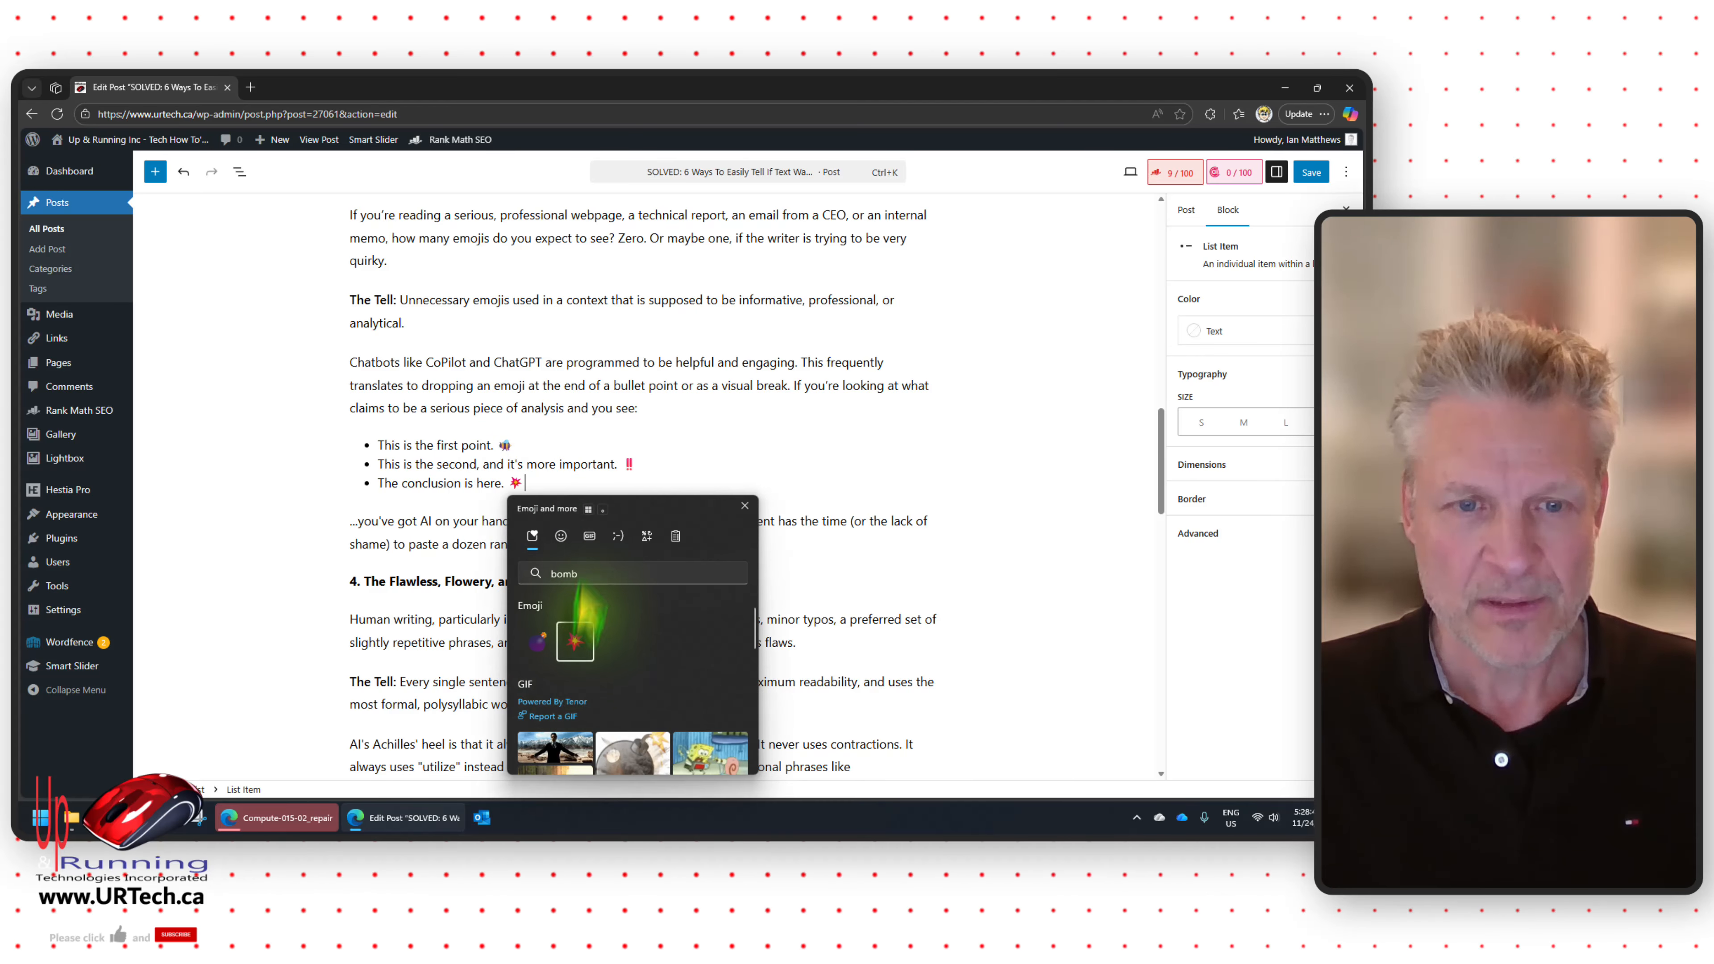
pyautogui.click(664, 481)
# Step: Try to save the post with the new emojis in its bullet list
pyautogui.scroll(6, 891, 379)
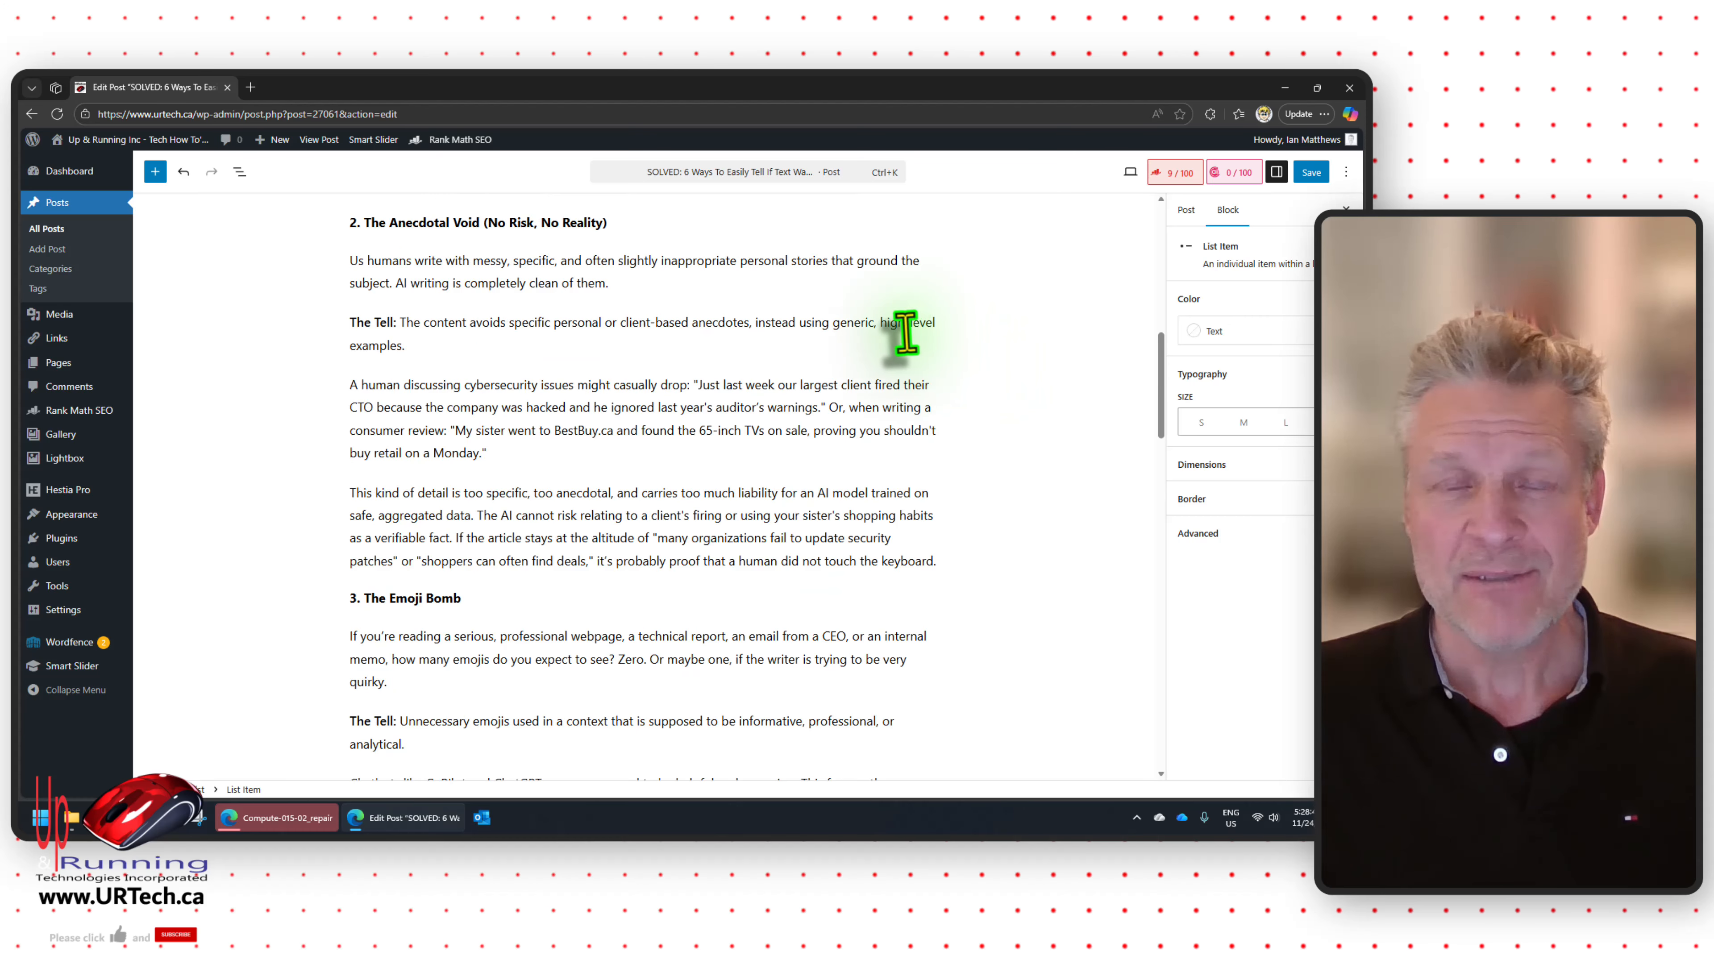
pyautogui.scroll(-5, 781, 370)
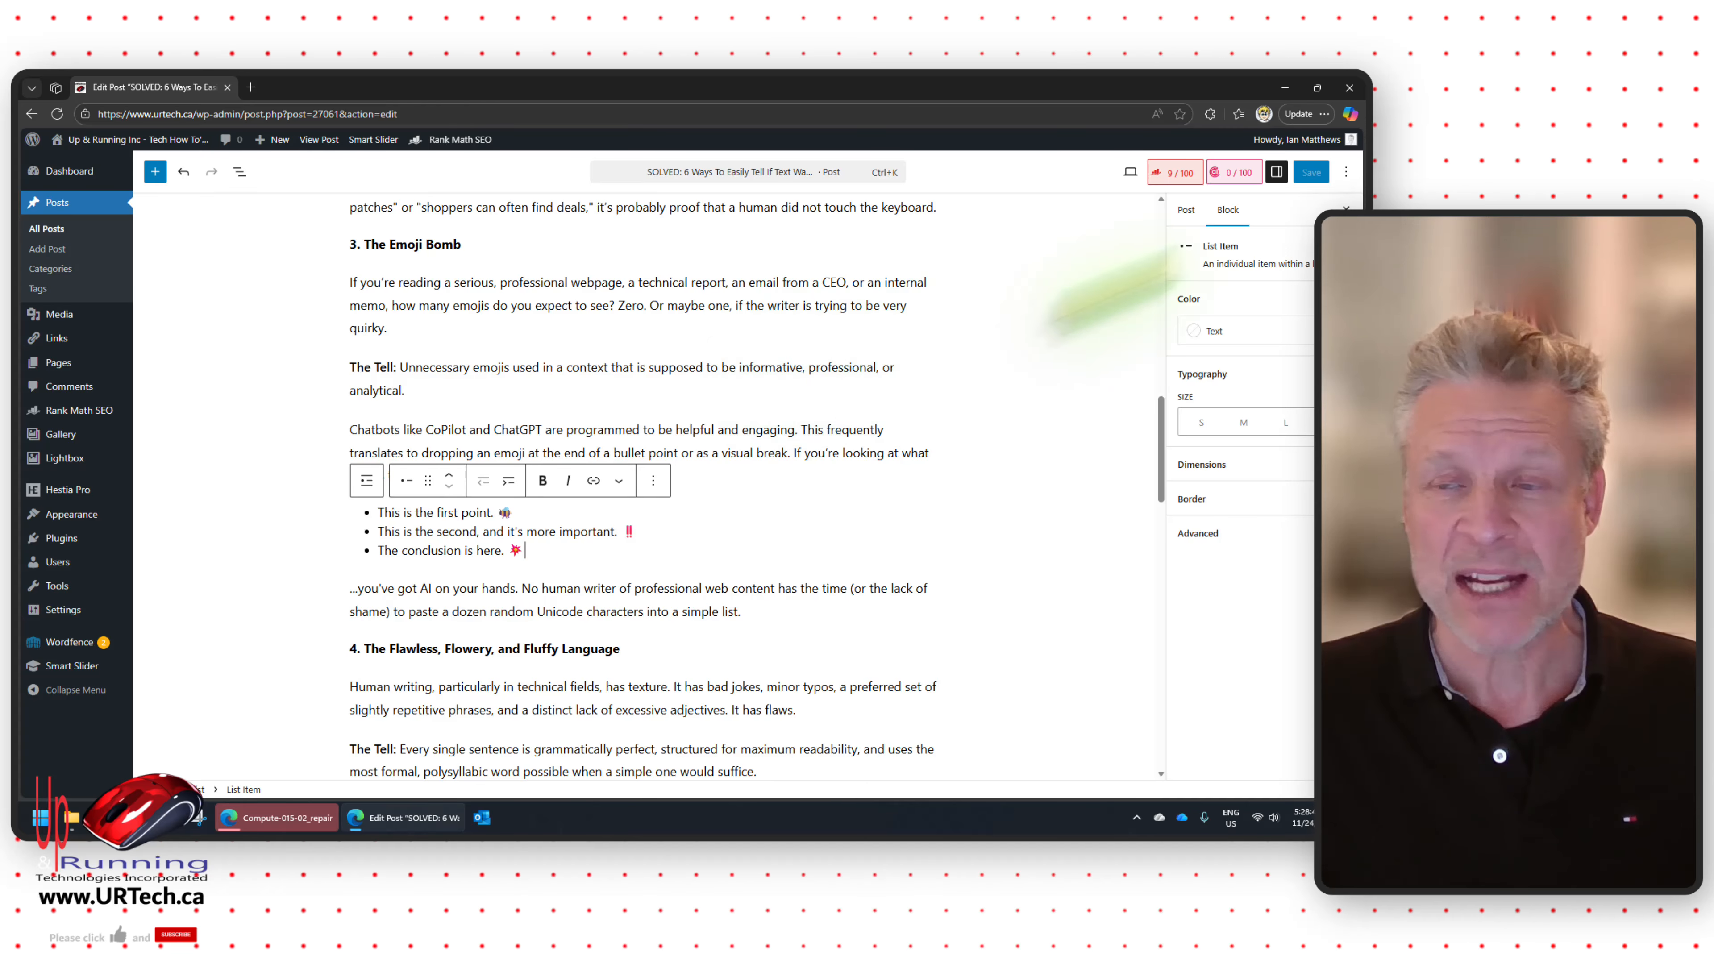
pyautogui.click(1305, 176)
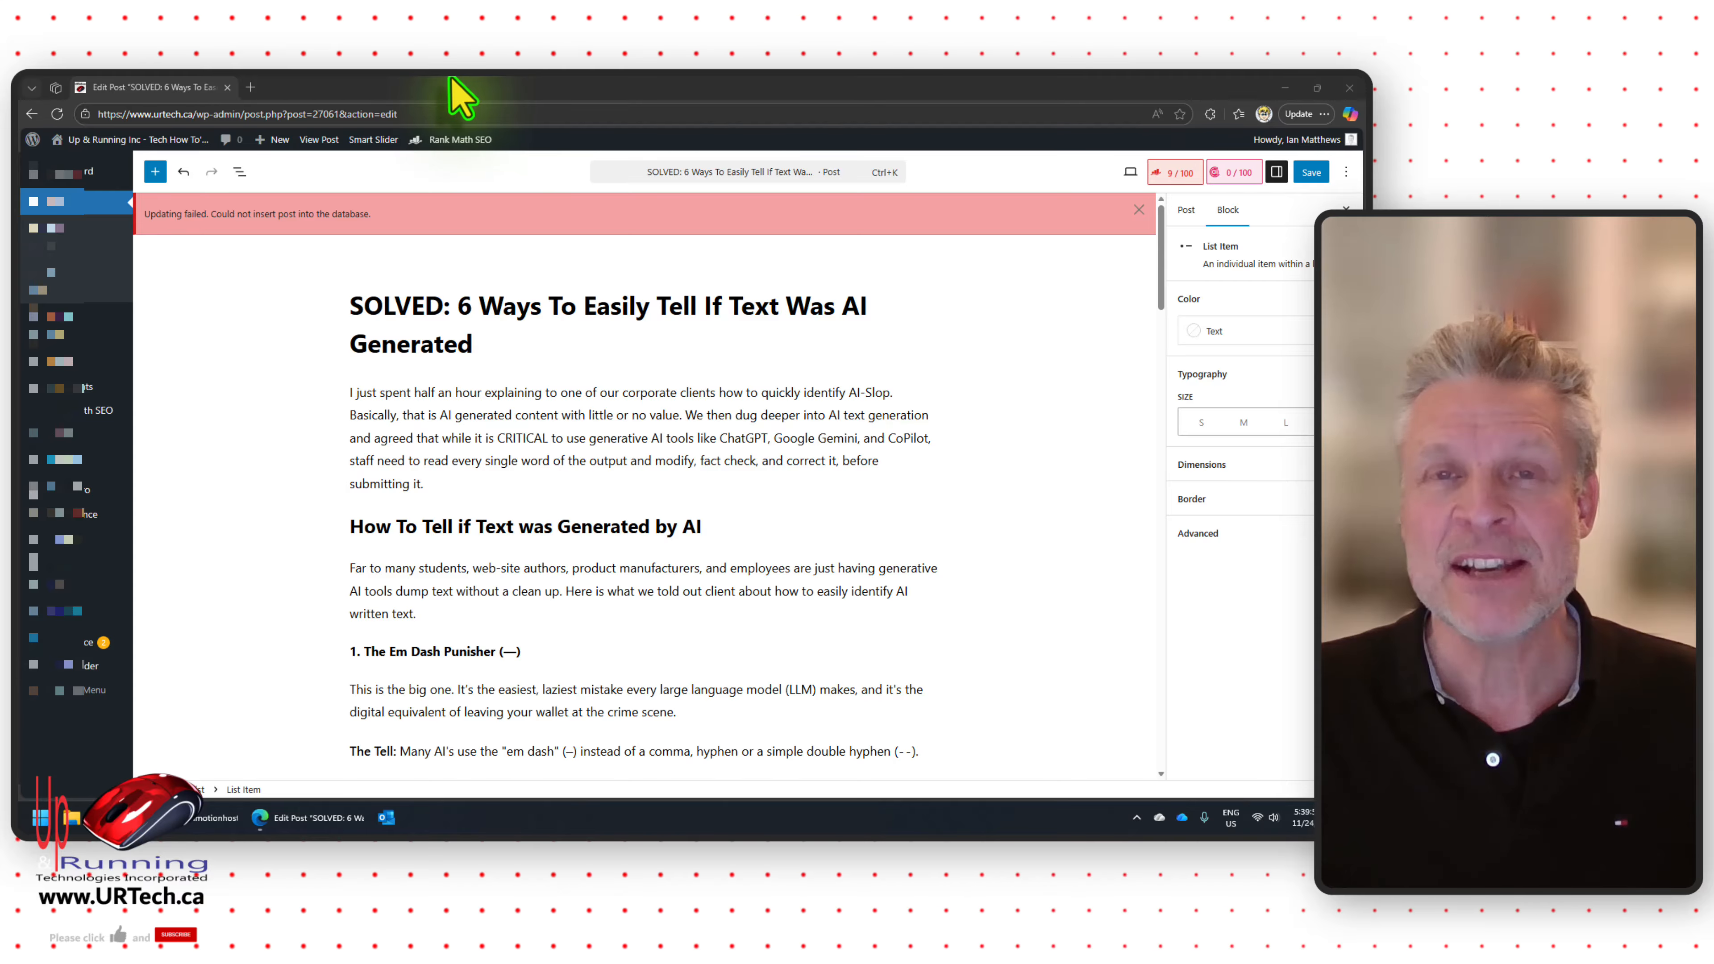
# Step: Switch to the phpMyAdmin window and examine the column collations in the structure of the wp_posts table
pyautogui.moveTo(450, 79); pyautogui.dragTo(449, 70)
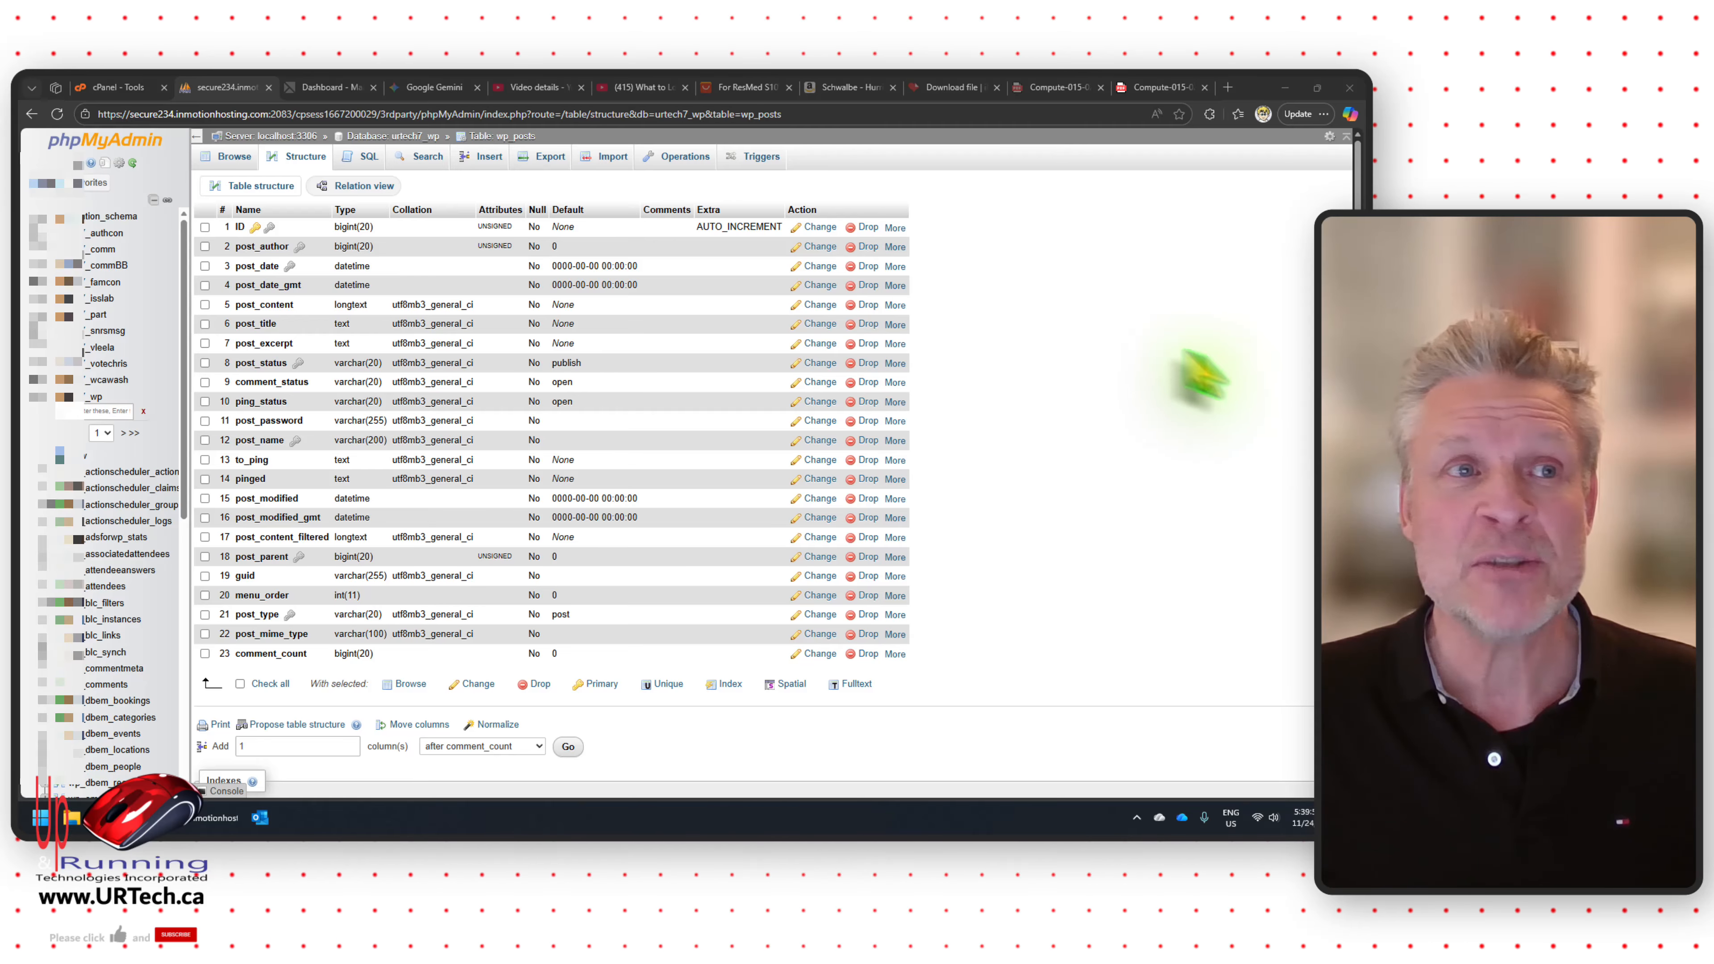
pyautogui.click(122, 86)
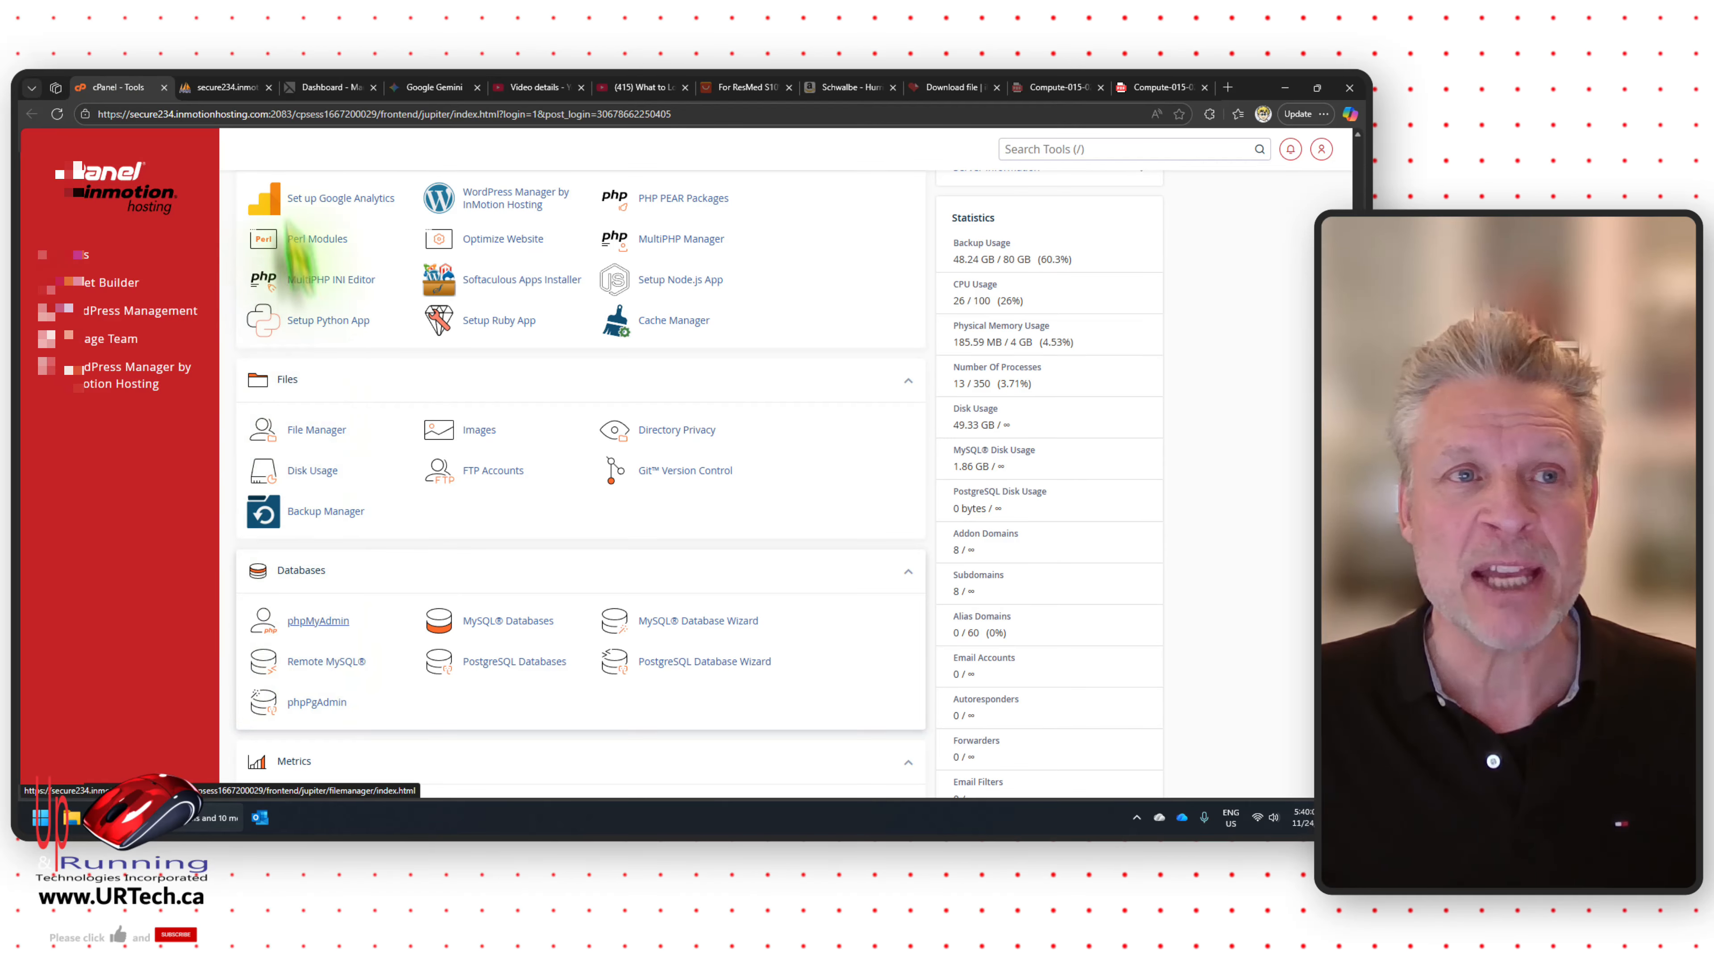
pyautogui.click(216, 87)
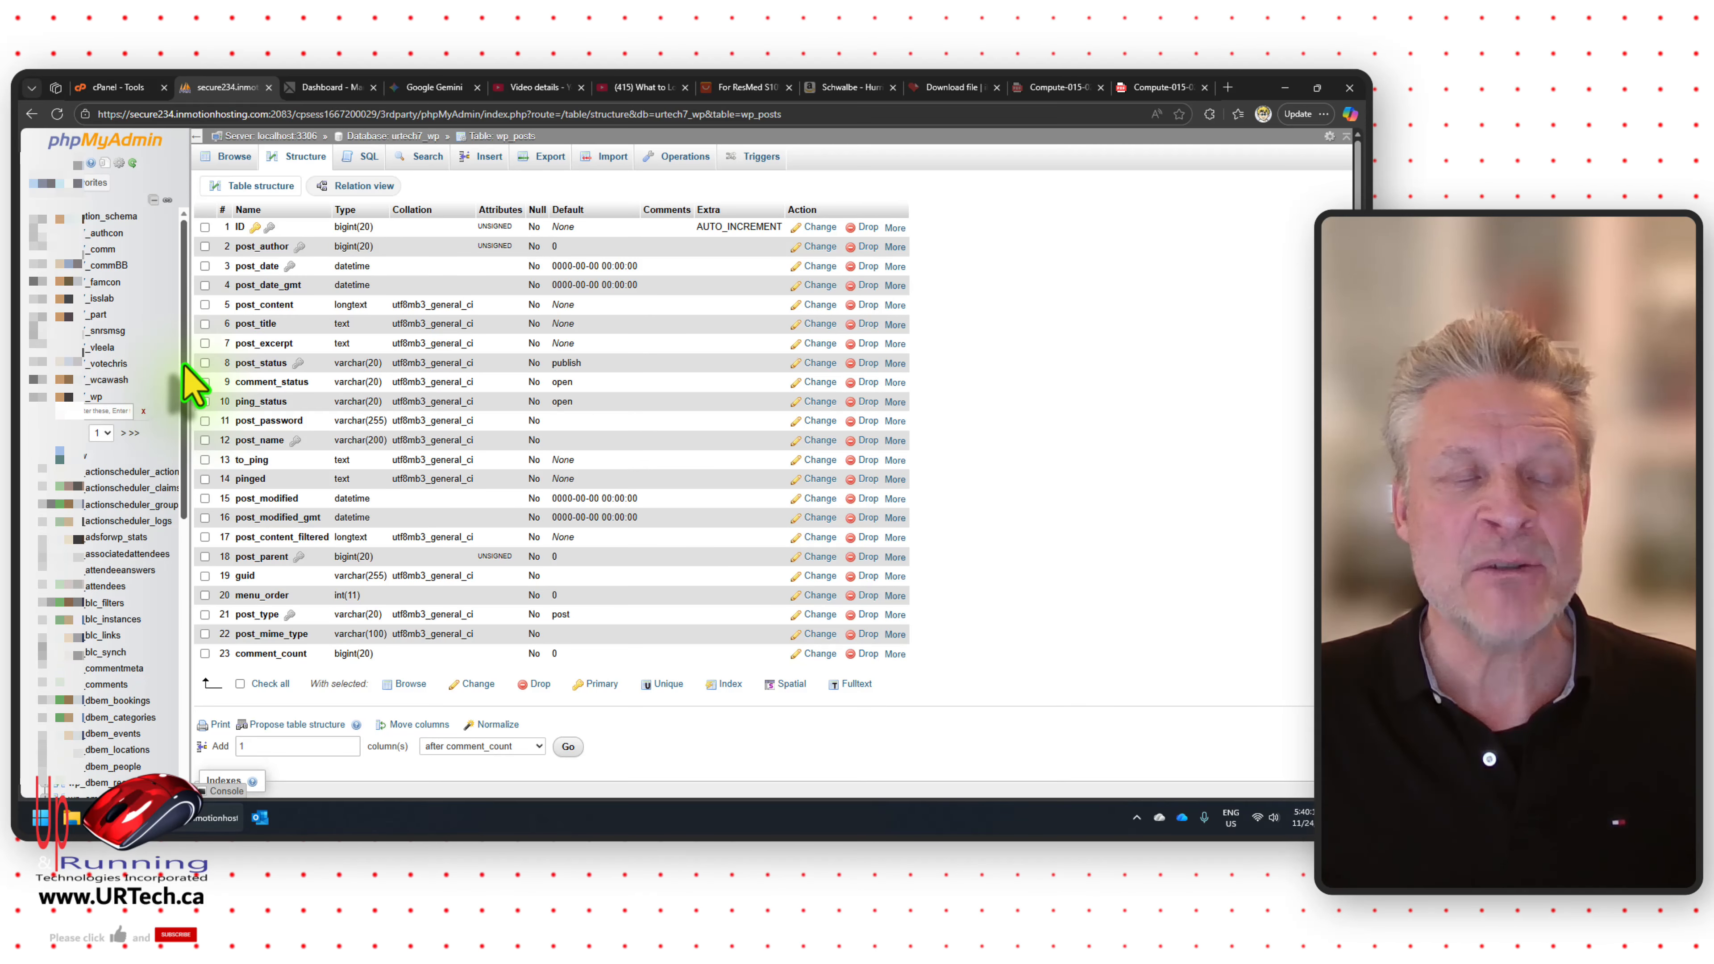
pyautogui.moveTo(174, 368); pyautogui.dragTo(88, 675)
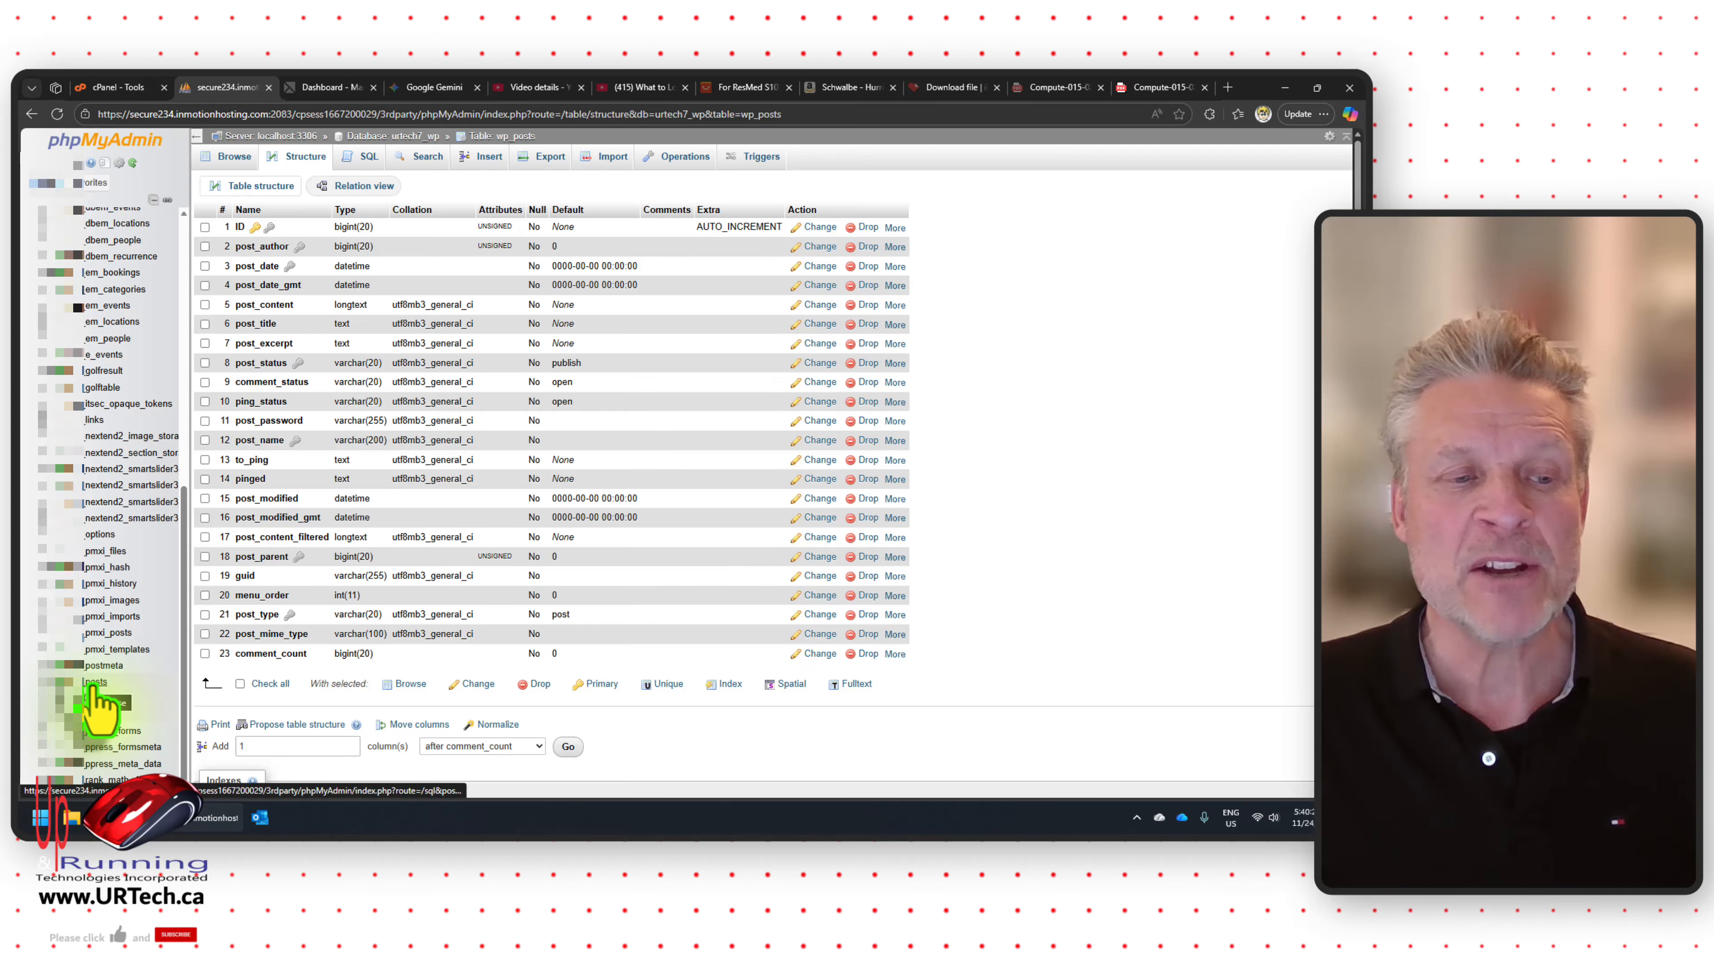
pyautogui.scroll(10, 173, 682)
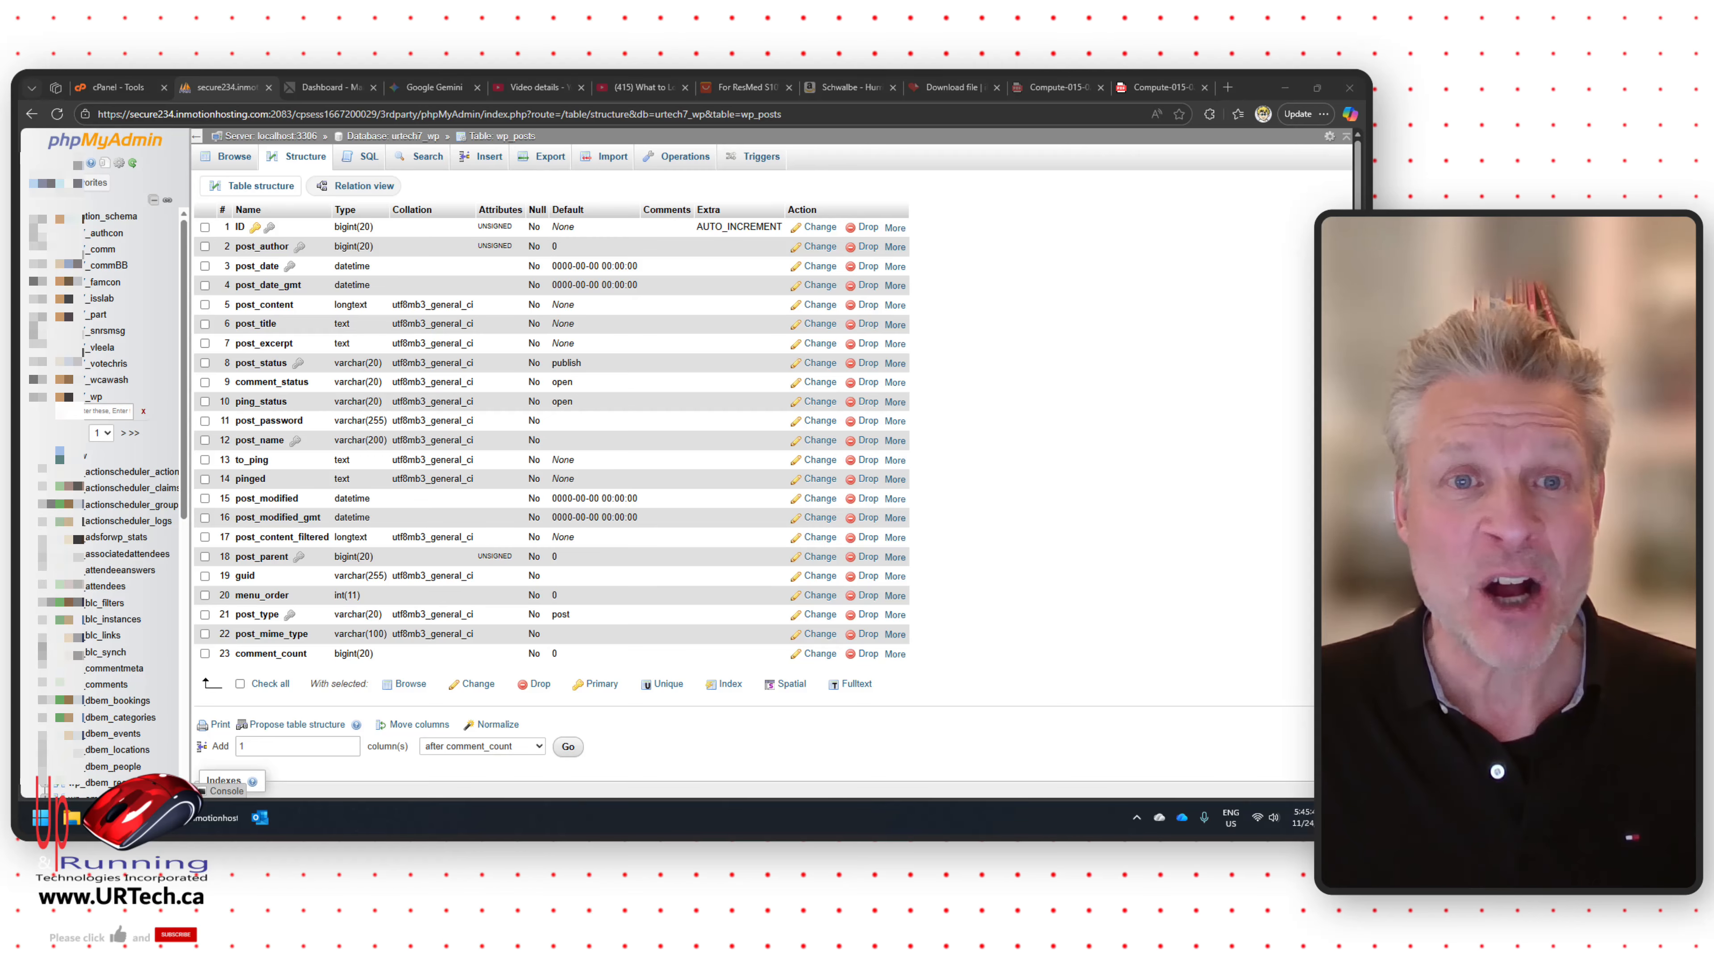
# Step: Return to the WordPress window and open Hestia Pro's functions.php in the Theme File Editor in a new tab
pyautogui.hotkey('alt', 'Tab')
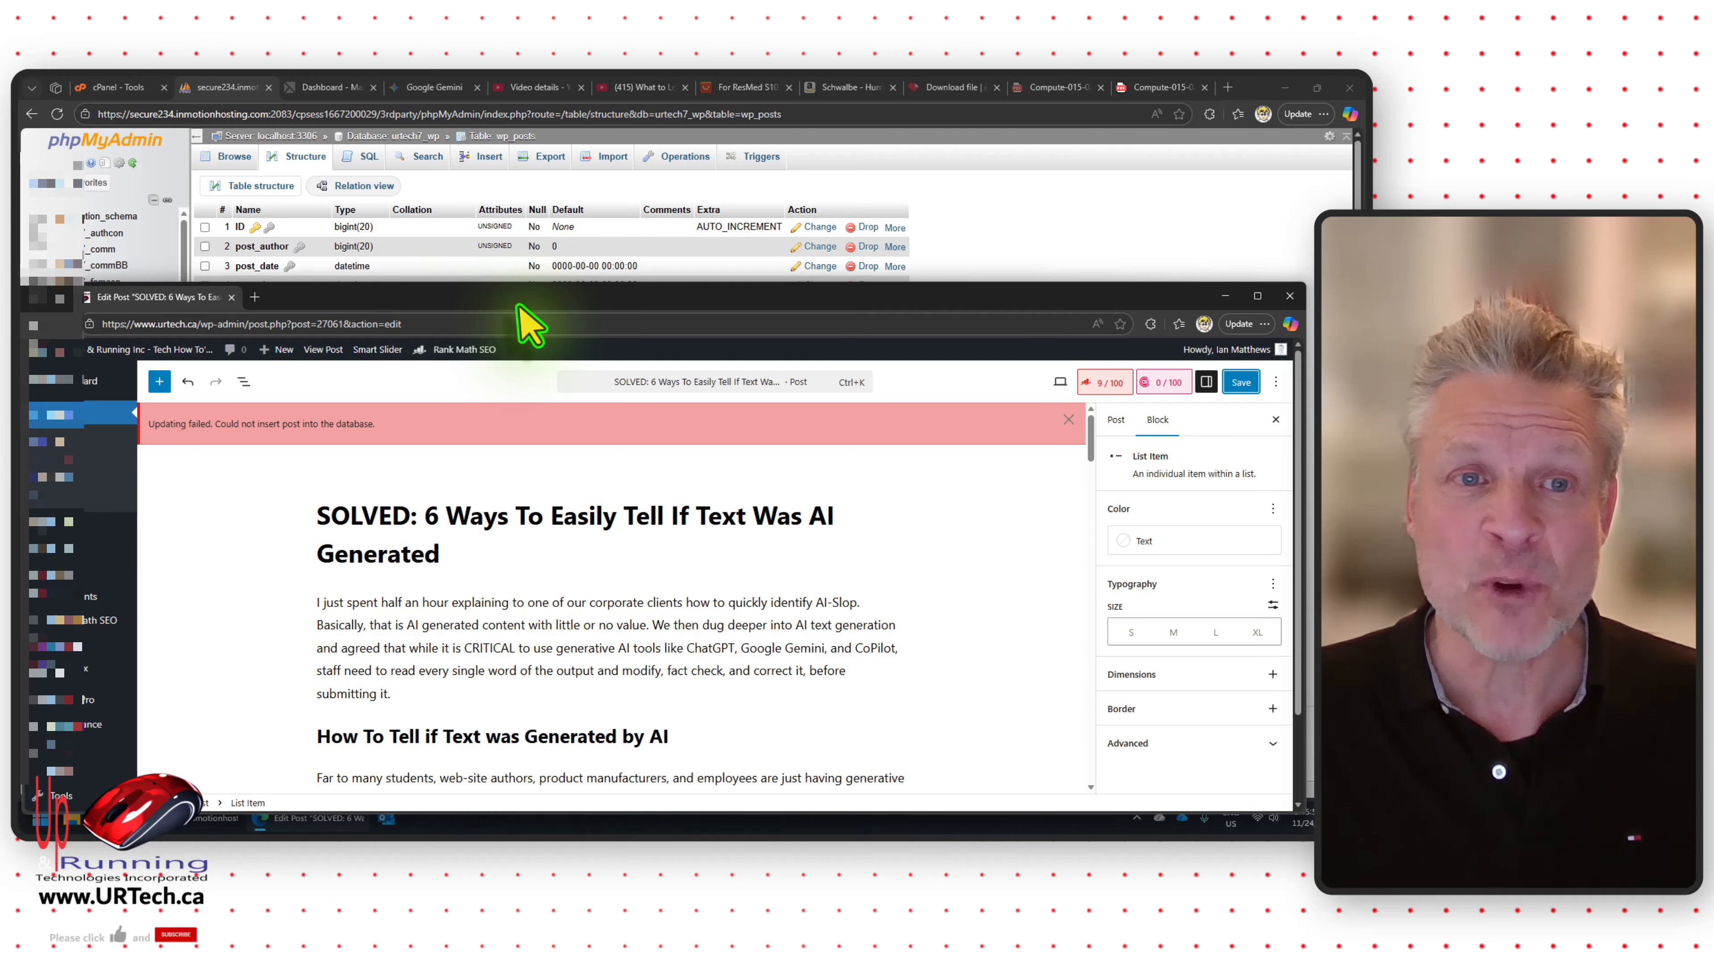
pyautogui.doubleClick(518, 305)
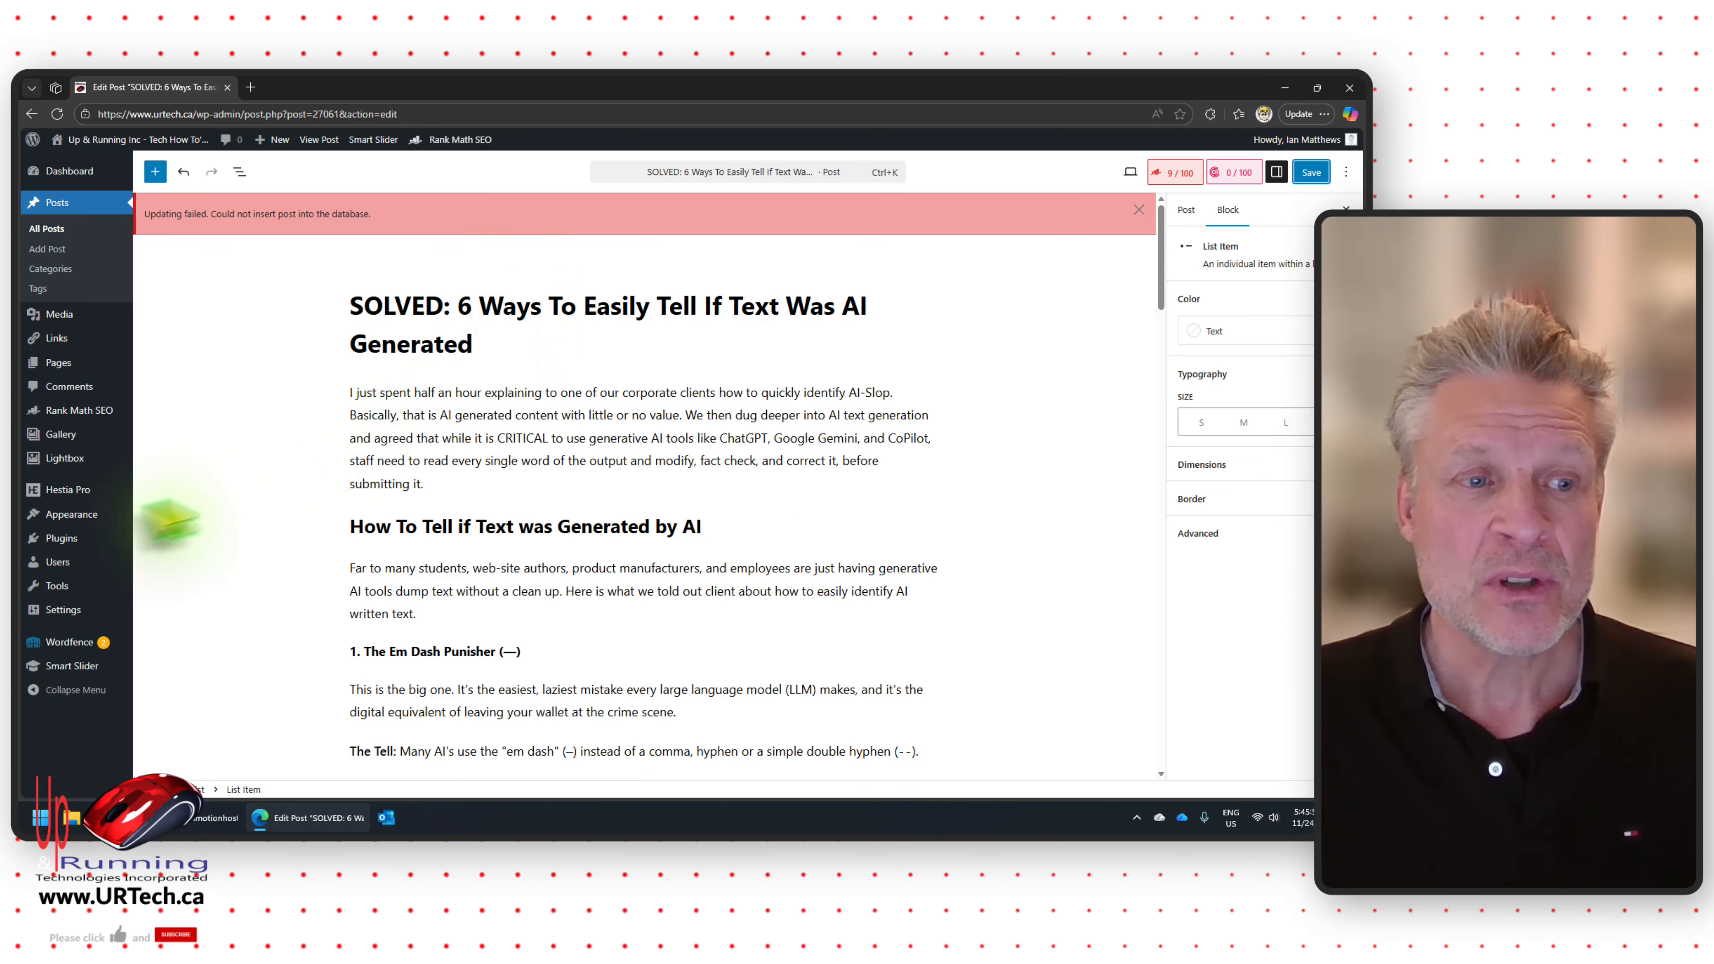
pyautogui.moveTo(67, 517)
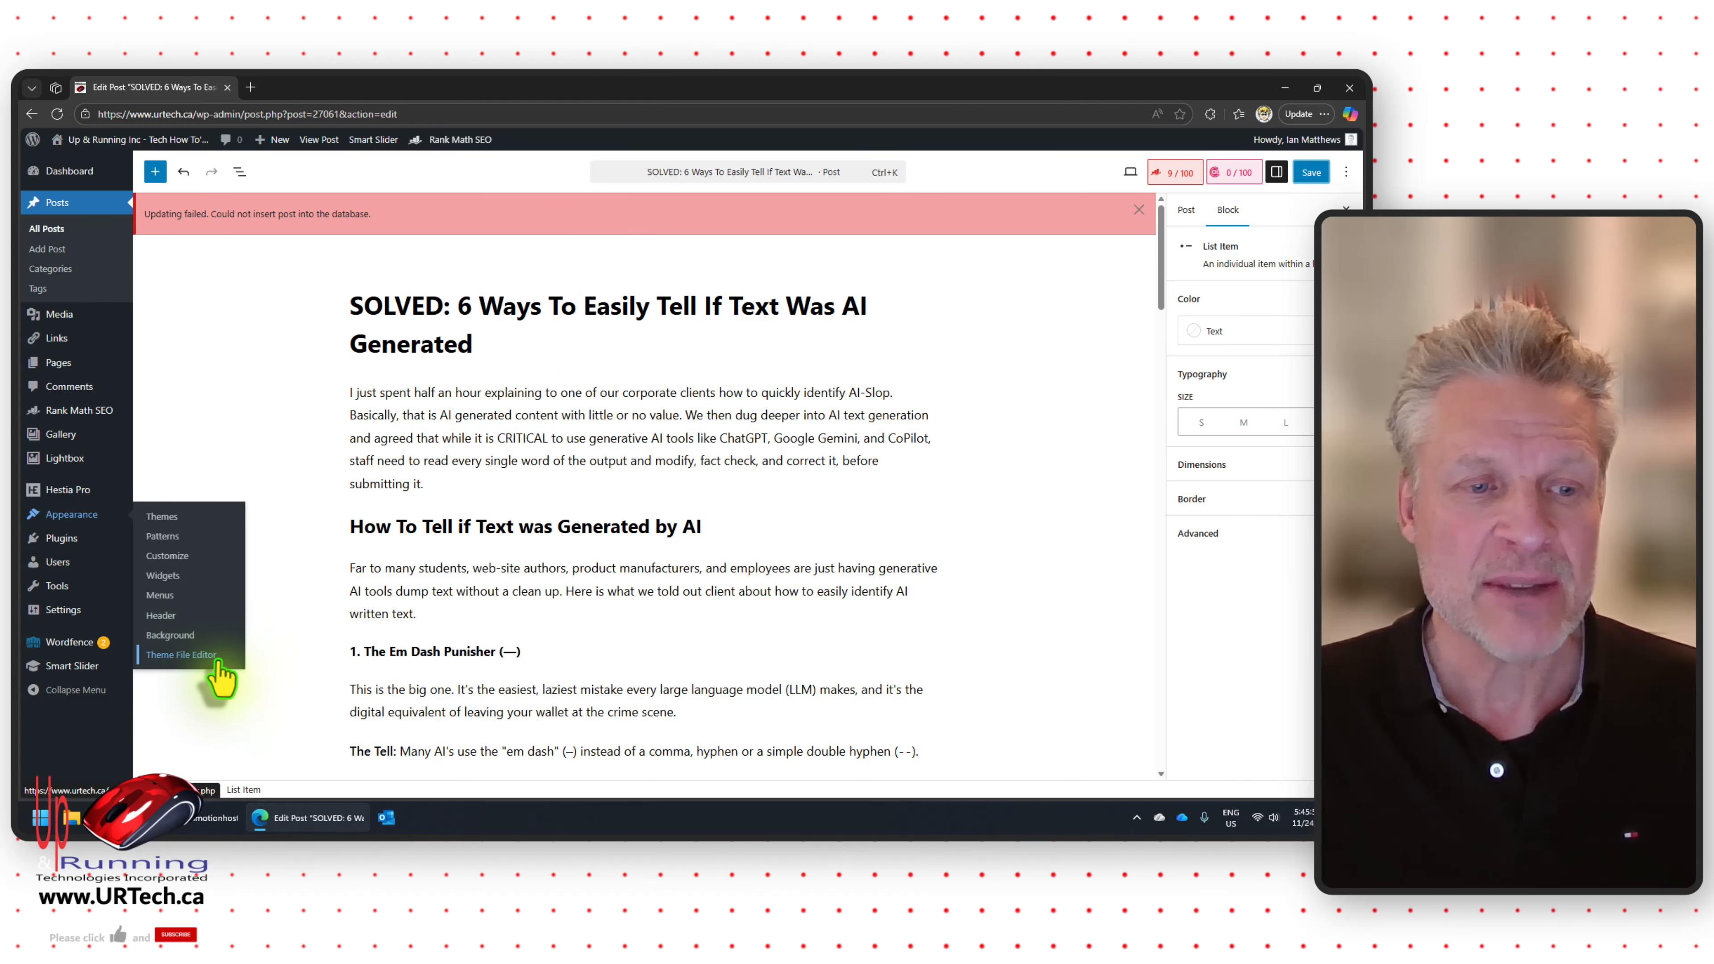
pyautogui.click(203, 655)
pyautogui.press('Return')
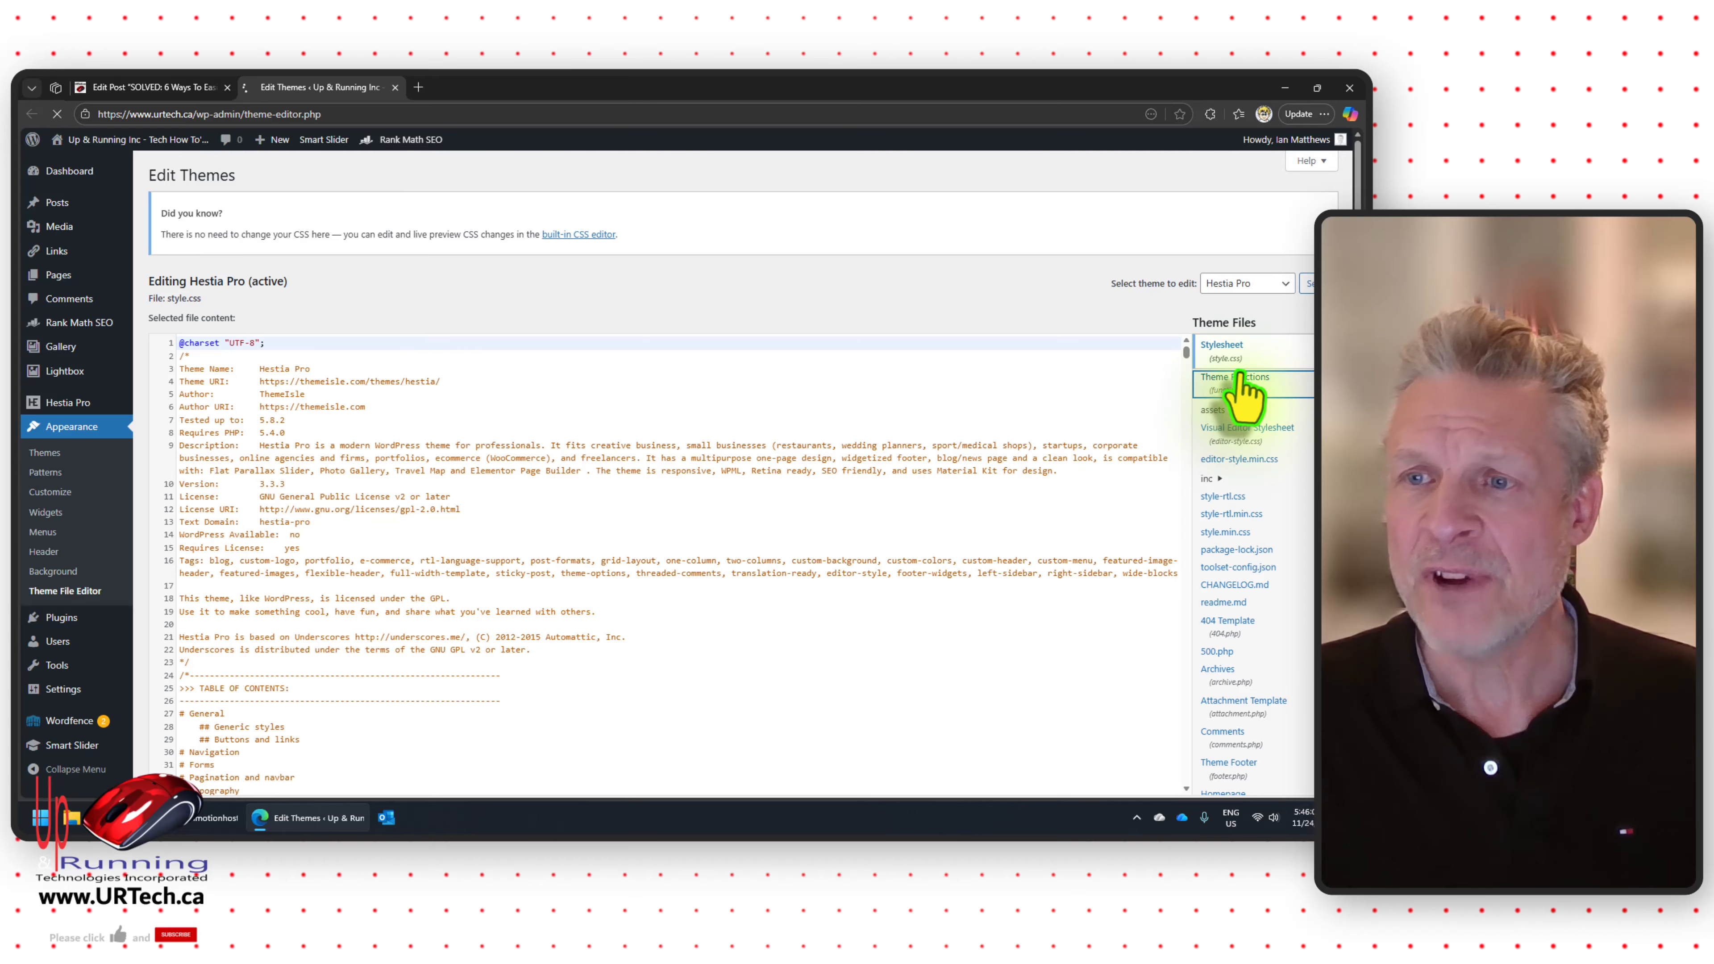
pyautogui.scroll(-20, 594, 581)
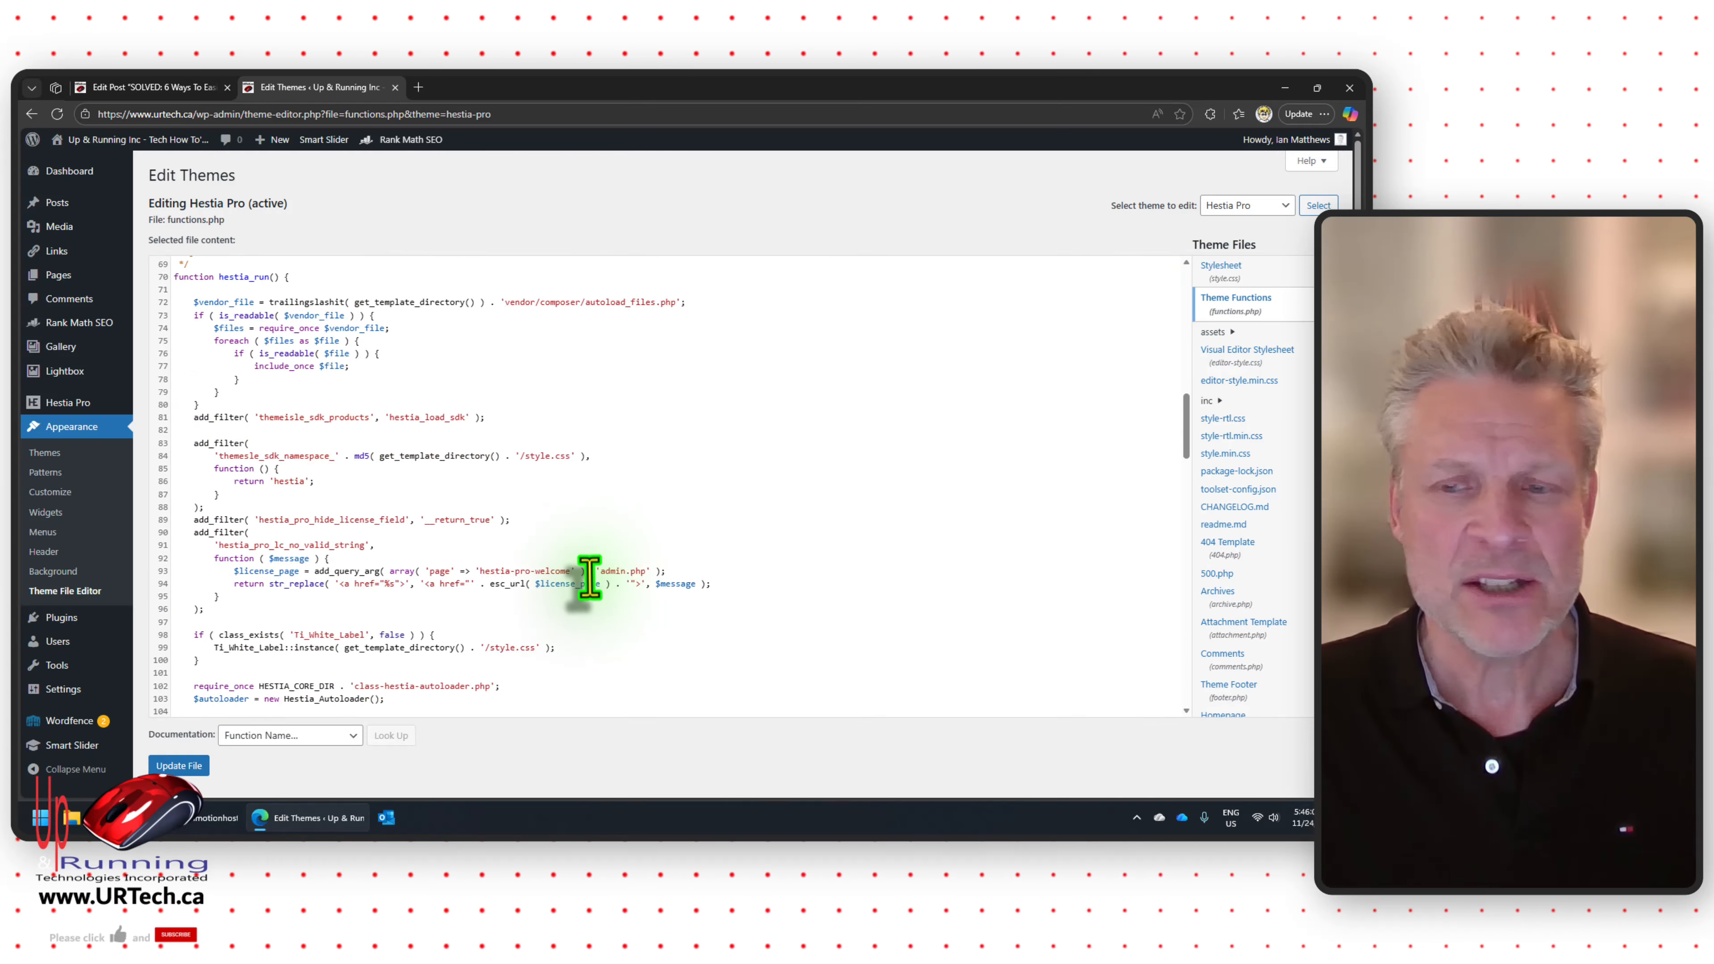
# Step: Append a wp_insert_post_data filter, my_encode_emojis_before_save, that applies wp_encode_emoji to post_content at the end of functions.php, and save the file
pyautogui.click(223, 708)
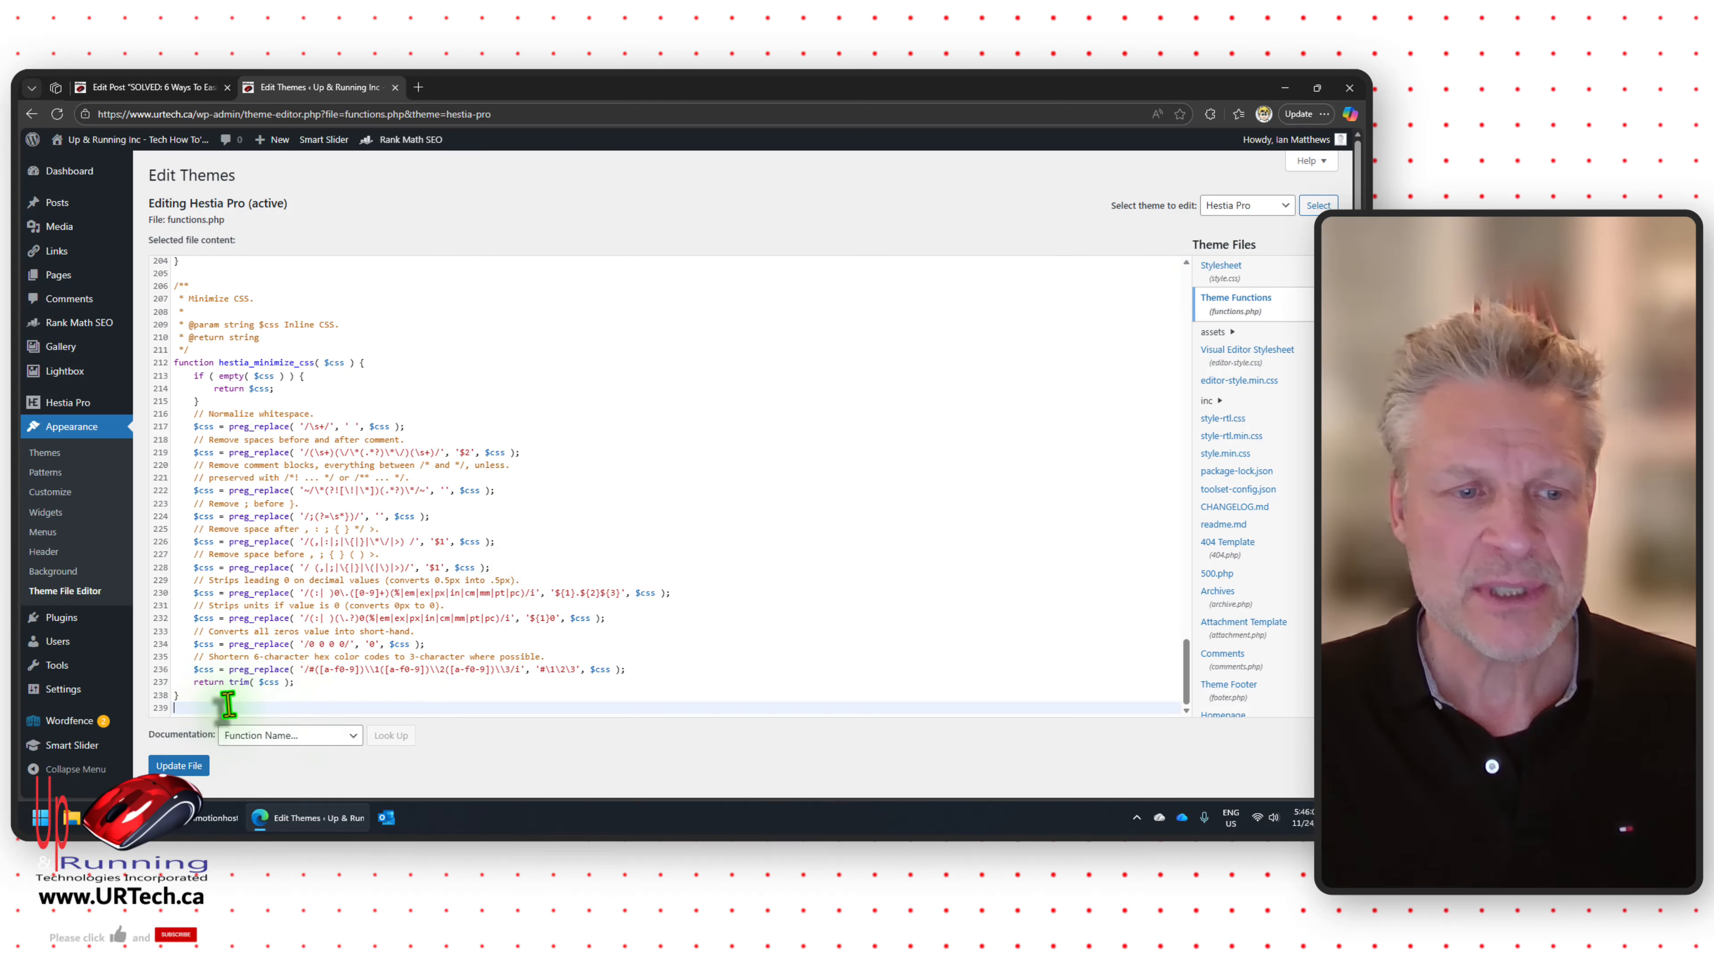
pyautogui.write("/**  * Force WordPress to encode 4-byte characters (emojis) as HTML entities before saving.  * This prevents database errors on older utf8mb3 setups.  */ add_filter( 'wp_insert_post_data', 'my_encode_emojis_before_save', 10, 2 );  function my_encode_emojis_before_save( $data, $postarr ) {     if ( ! empty( $data['post_content'] ) ) {         // Use the built-in WordPress function to encode emojis         $data['post_content'] = wp_encode_emoji( $data['post_content'] );     }     return $data; }")
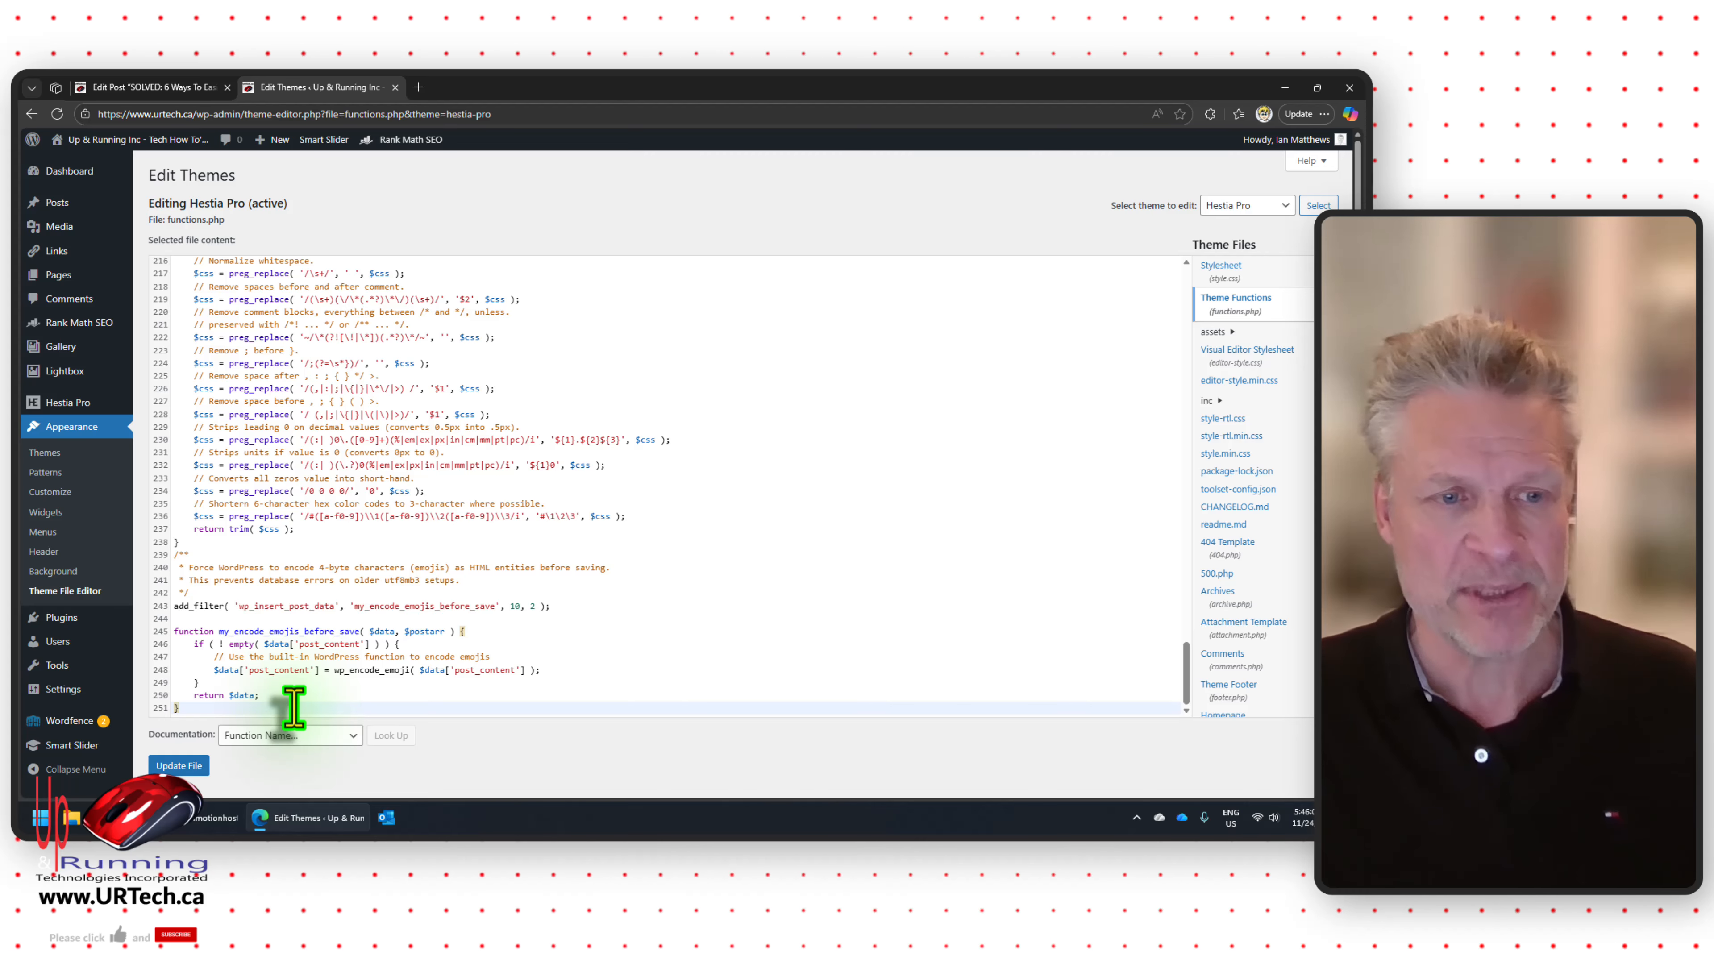
pyautogui.moveTo(216, 569); pyautogui.dragTo(535, 572)
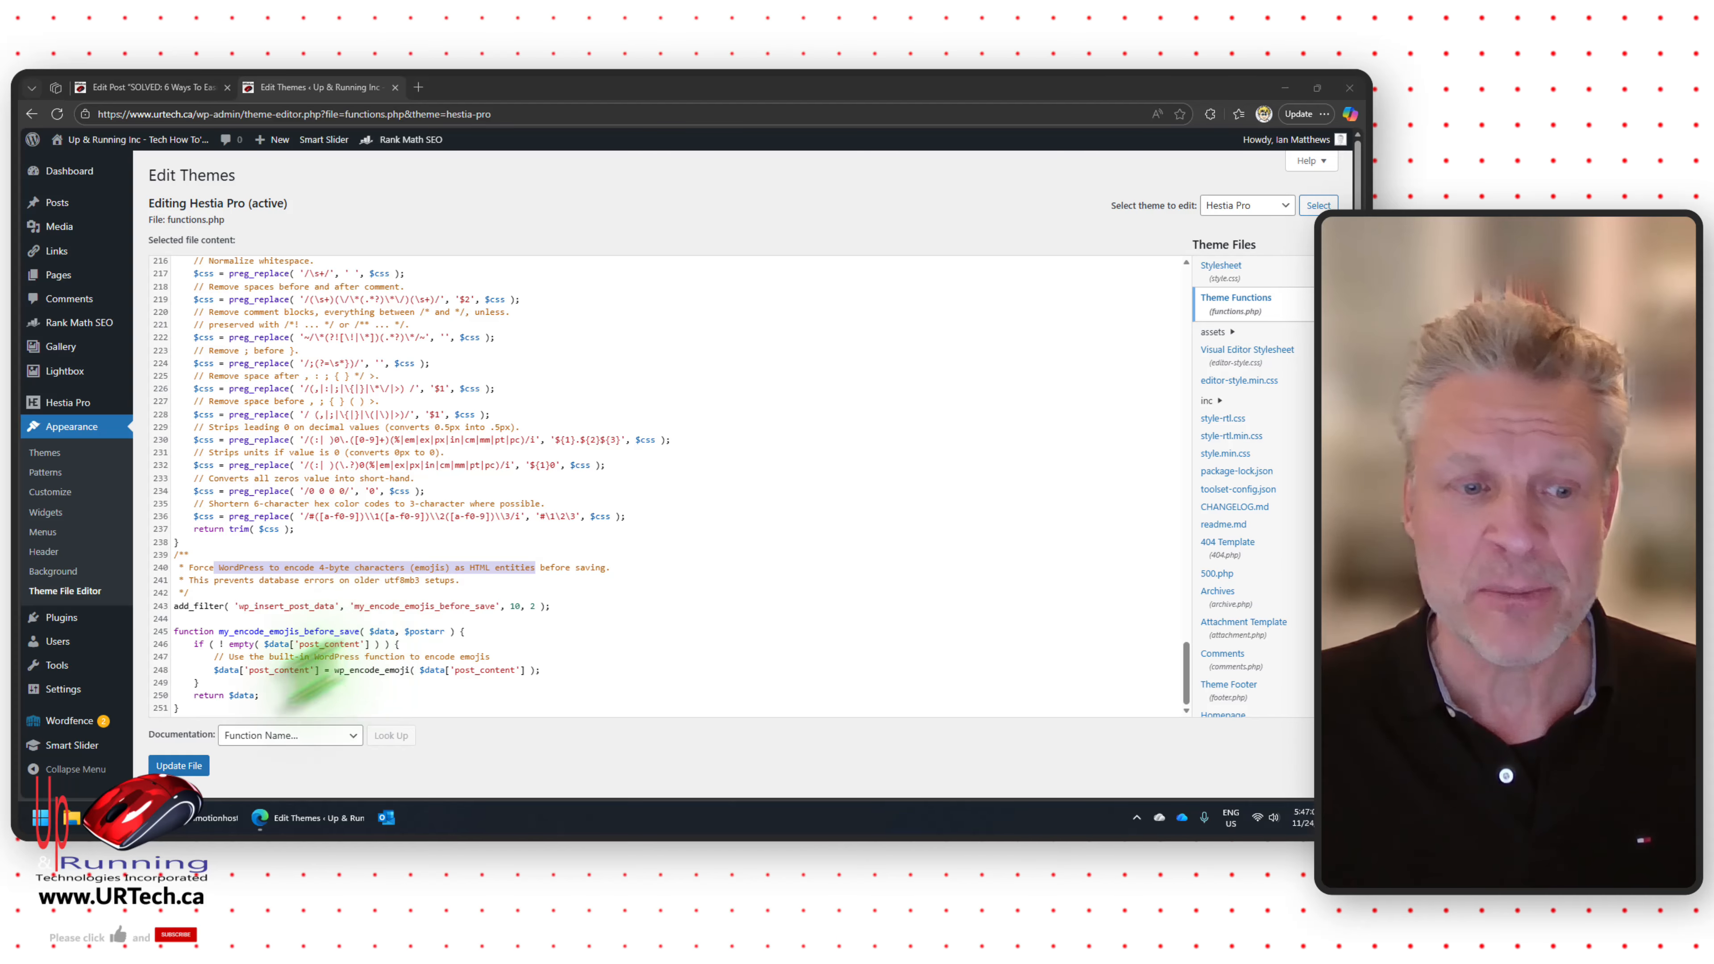
pyautogui.click(181, 765)
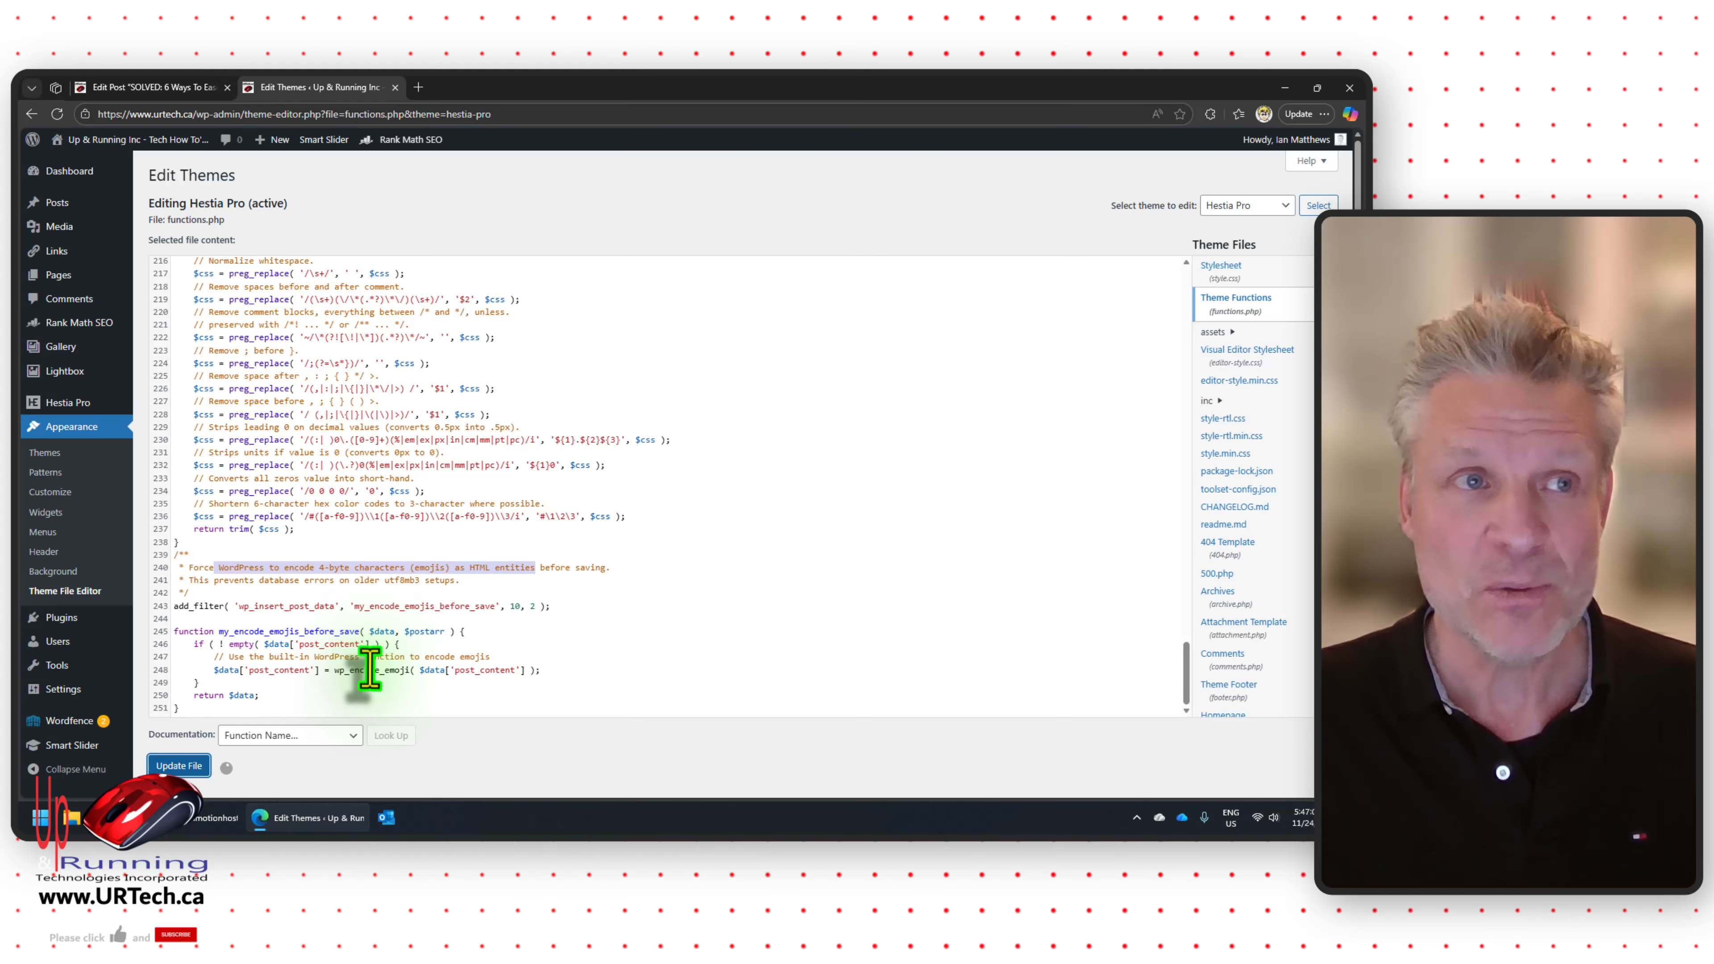
# Step: Return to the post's editing tab, save the post again and open its published page
pyautogui.click(145, 88)
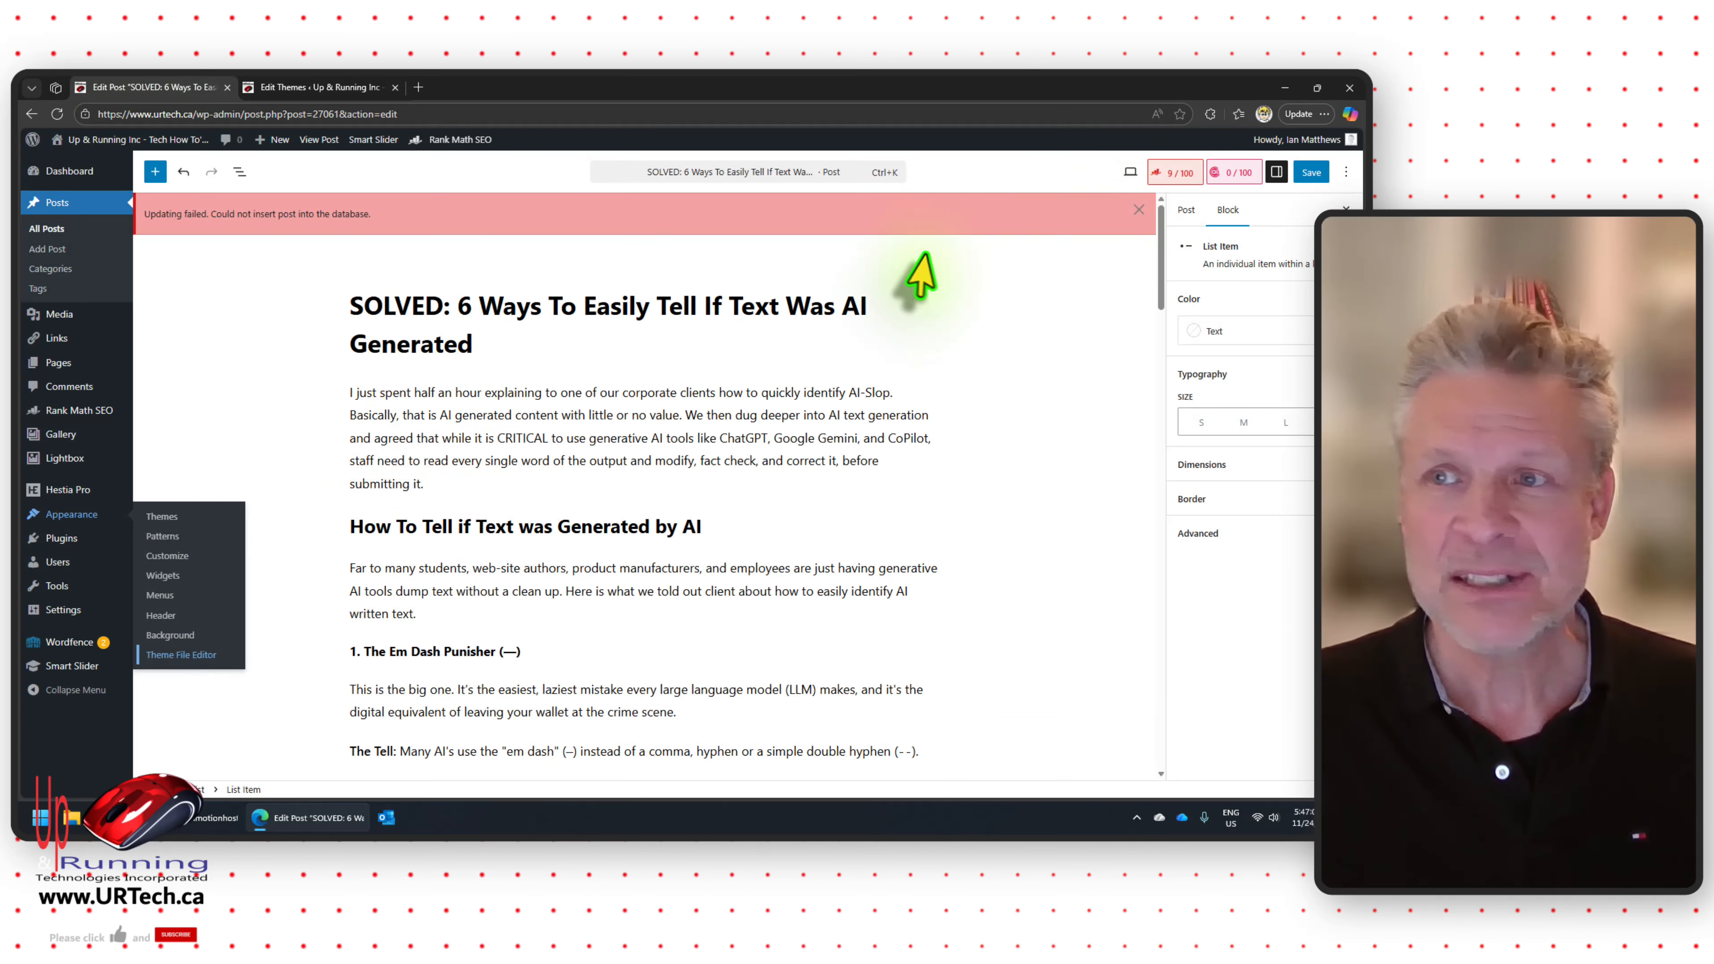
pyautogui.click(1303, 174)
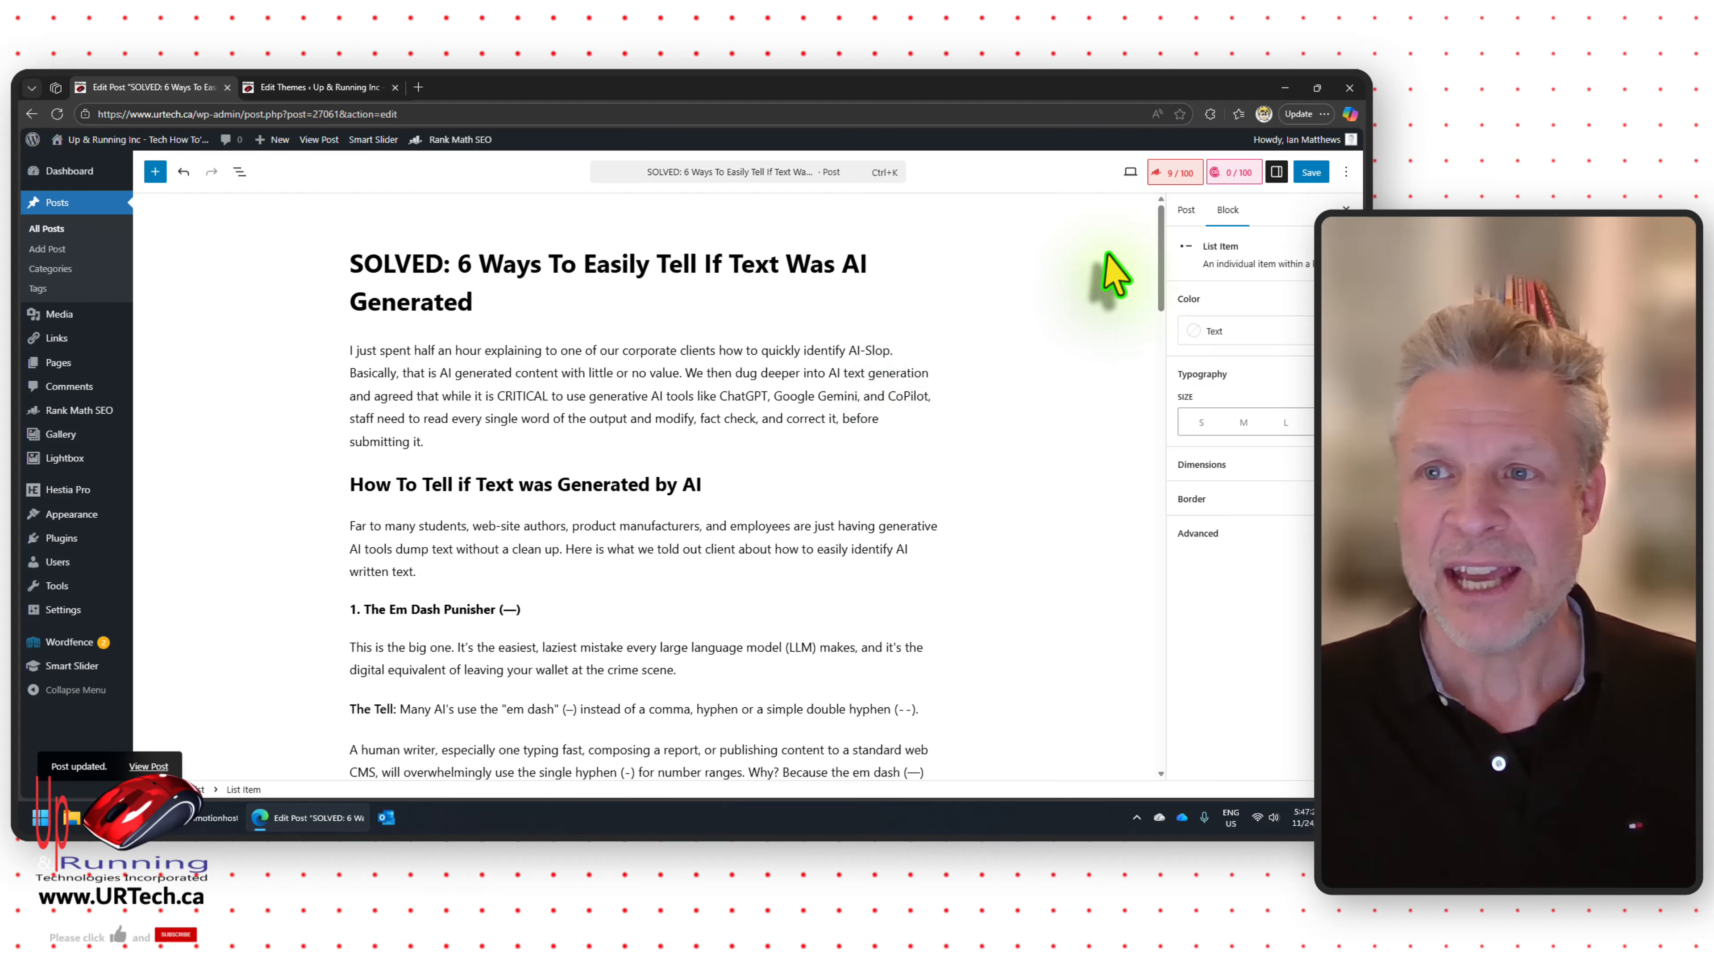
pyautogui.click(319, 139)
# Step: Check the emojis in the bullet list under "3. The Emoji Bomb" on the published page, collapsing the advertisement banner
pyautogui.scroll(-10, 735, 506)
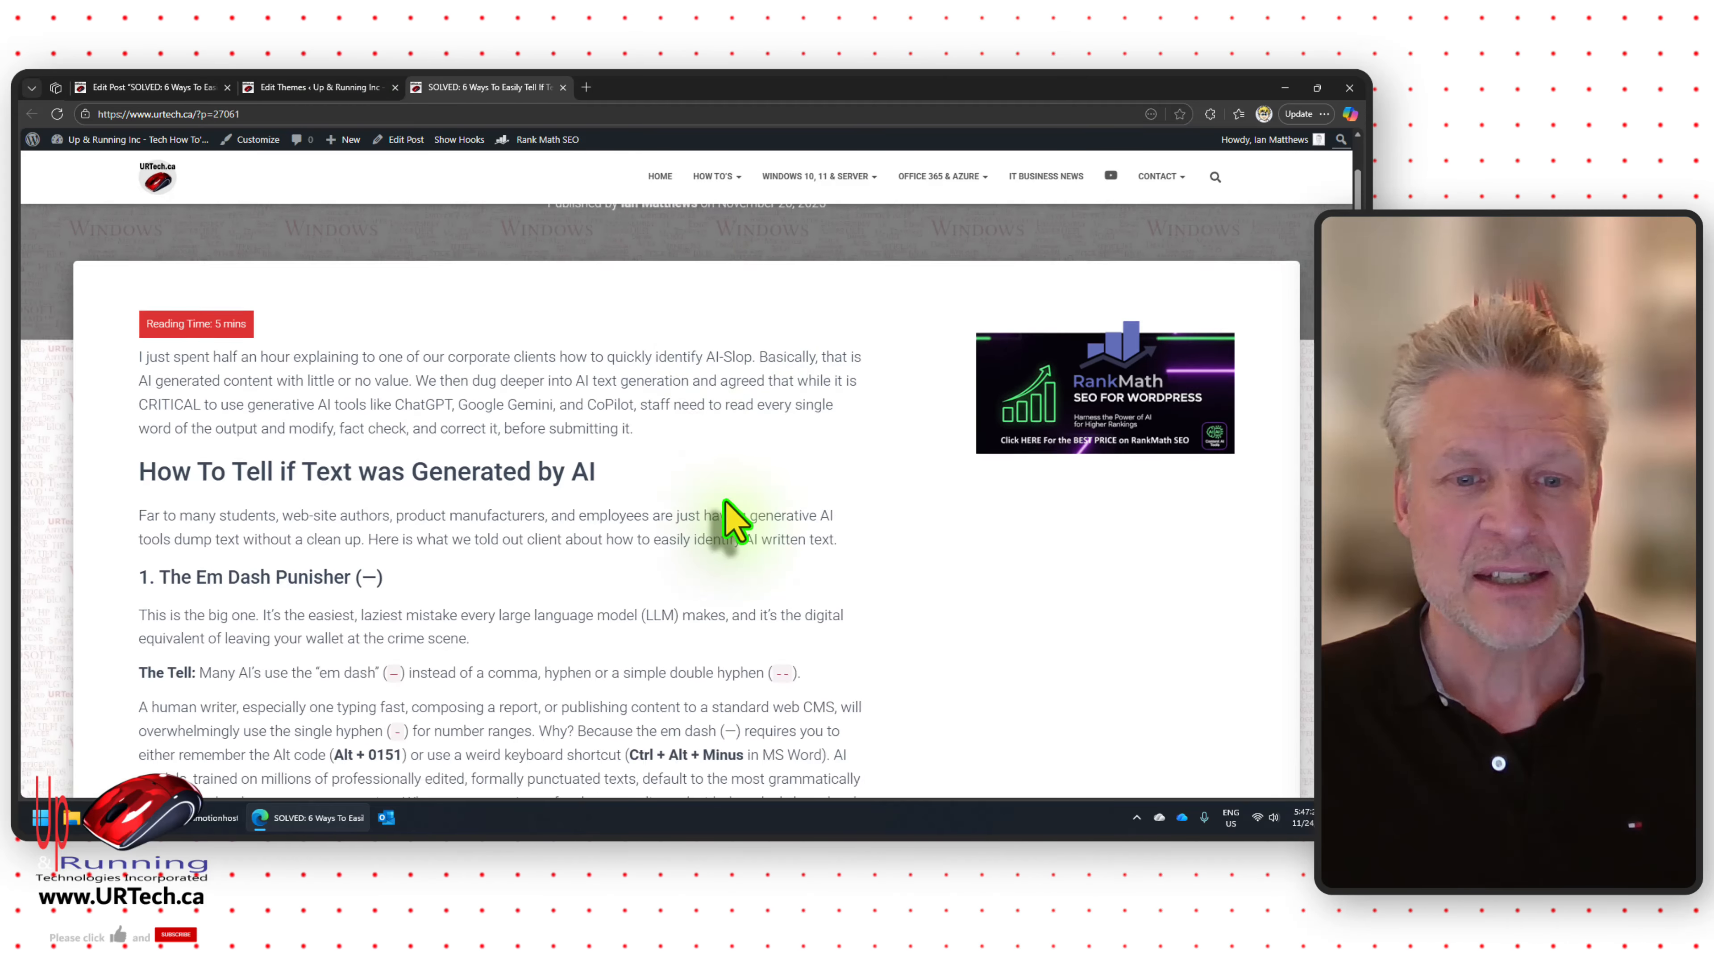
pyautogui.scroll(-5, 736, 520)
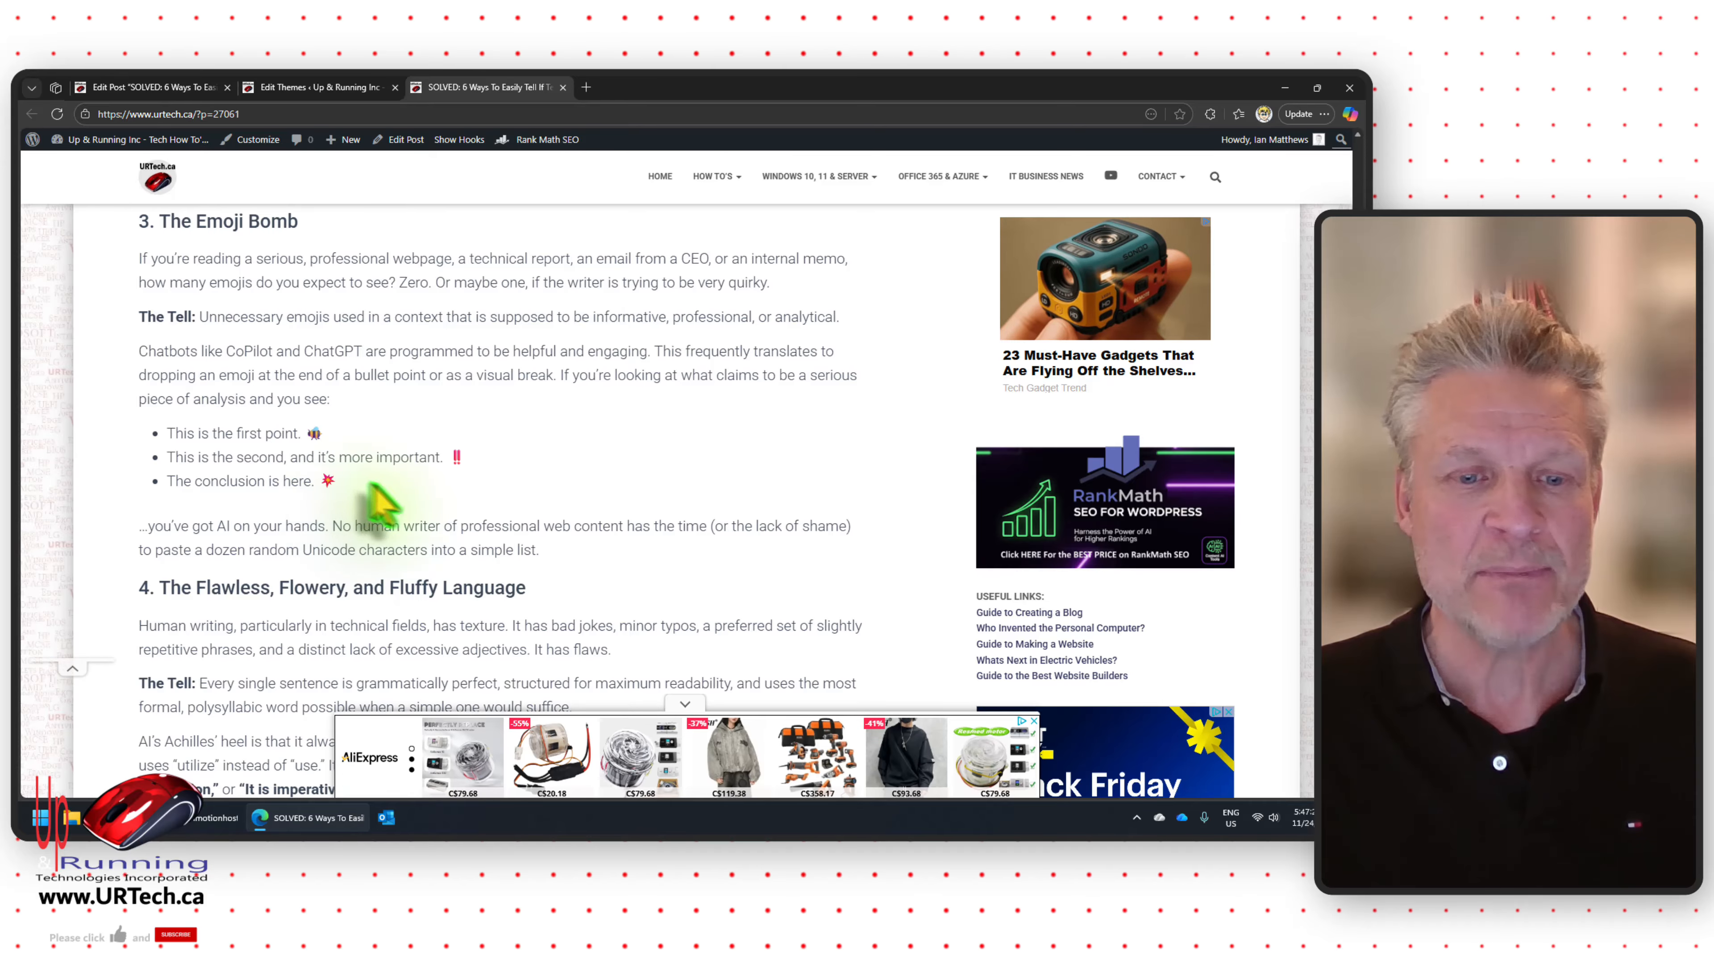
pyautogui.click(683, 699)
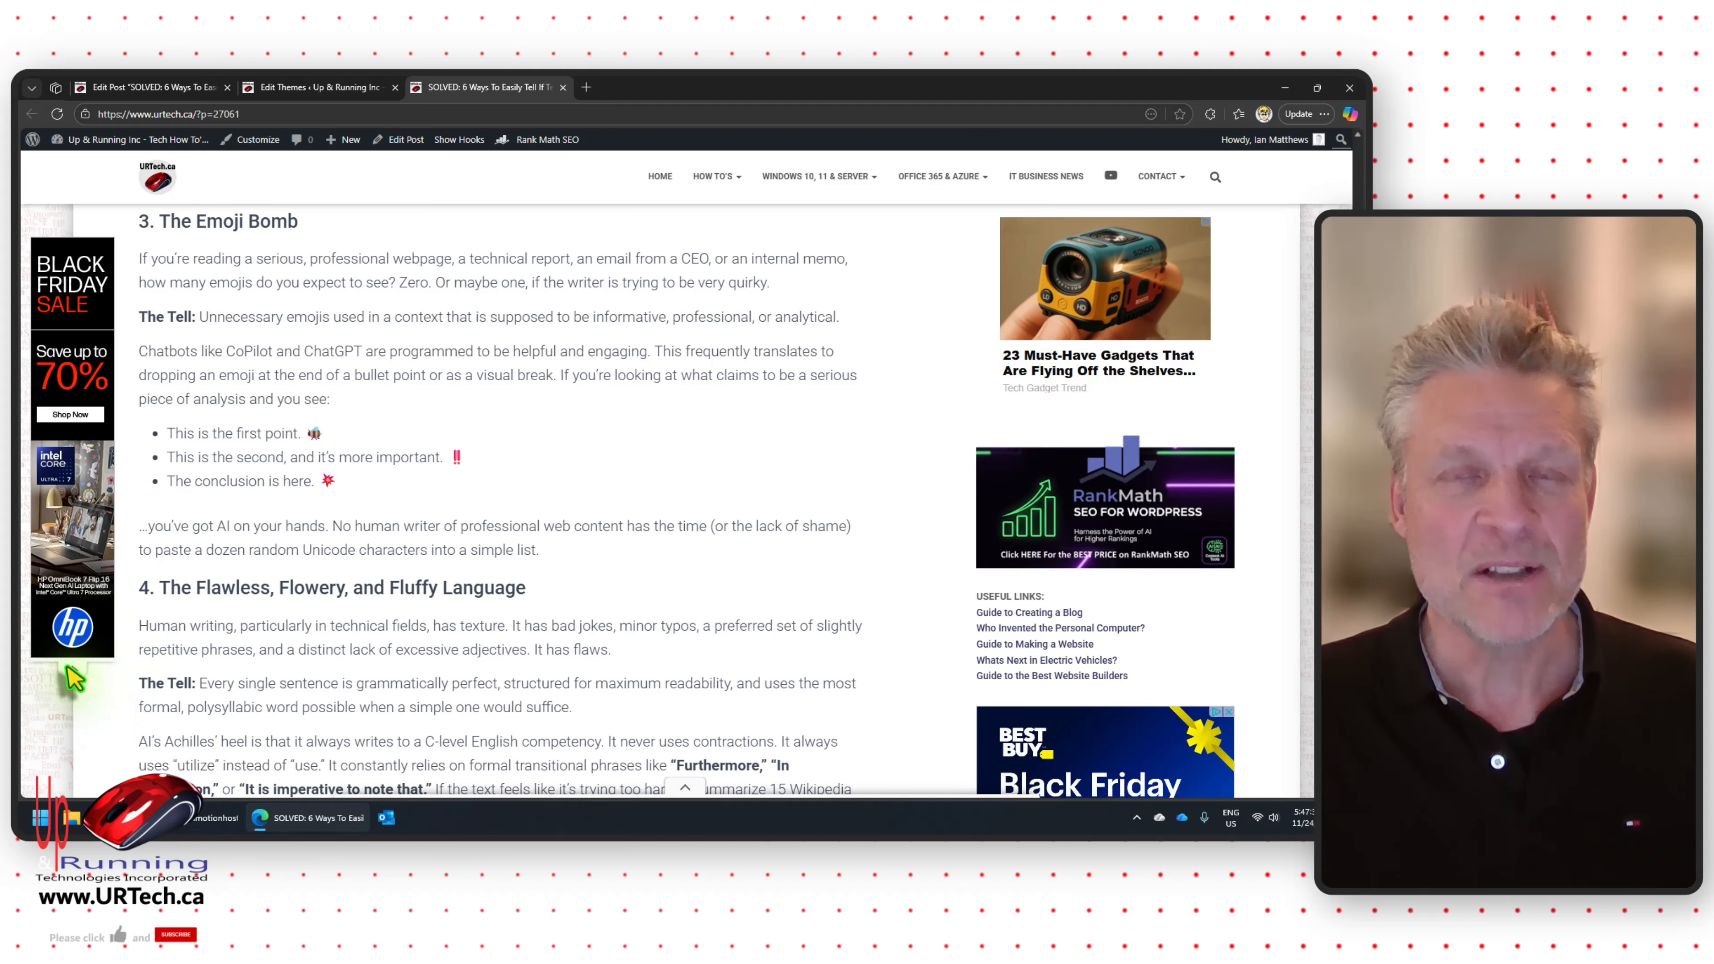